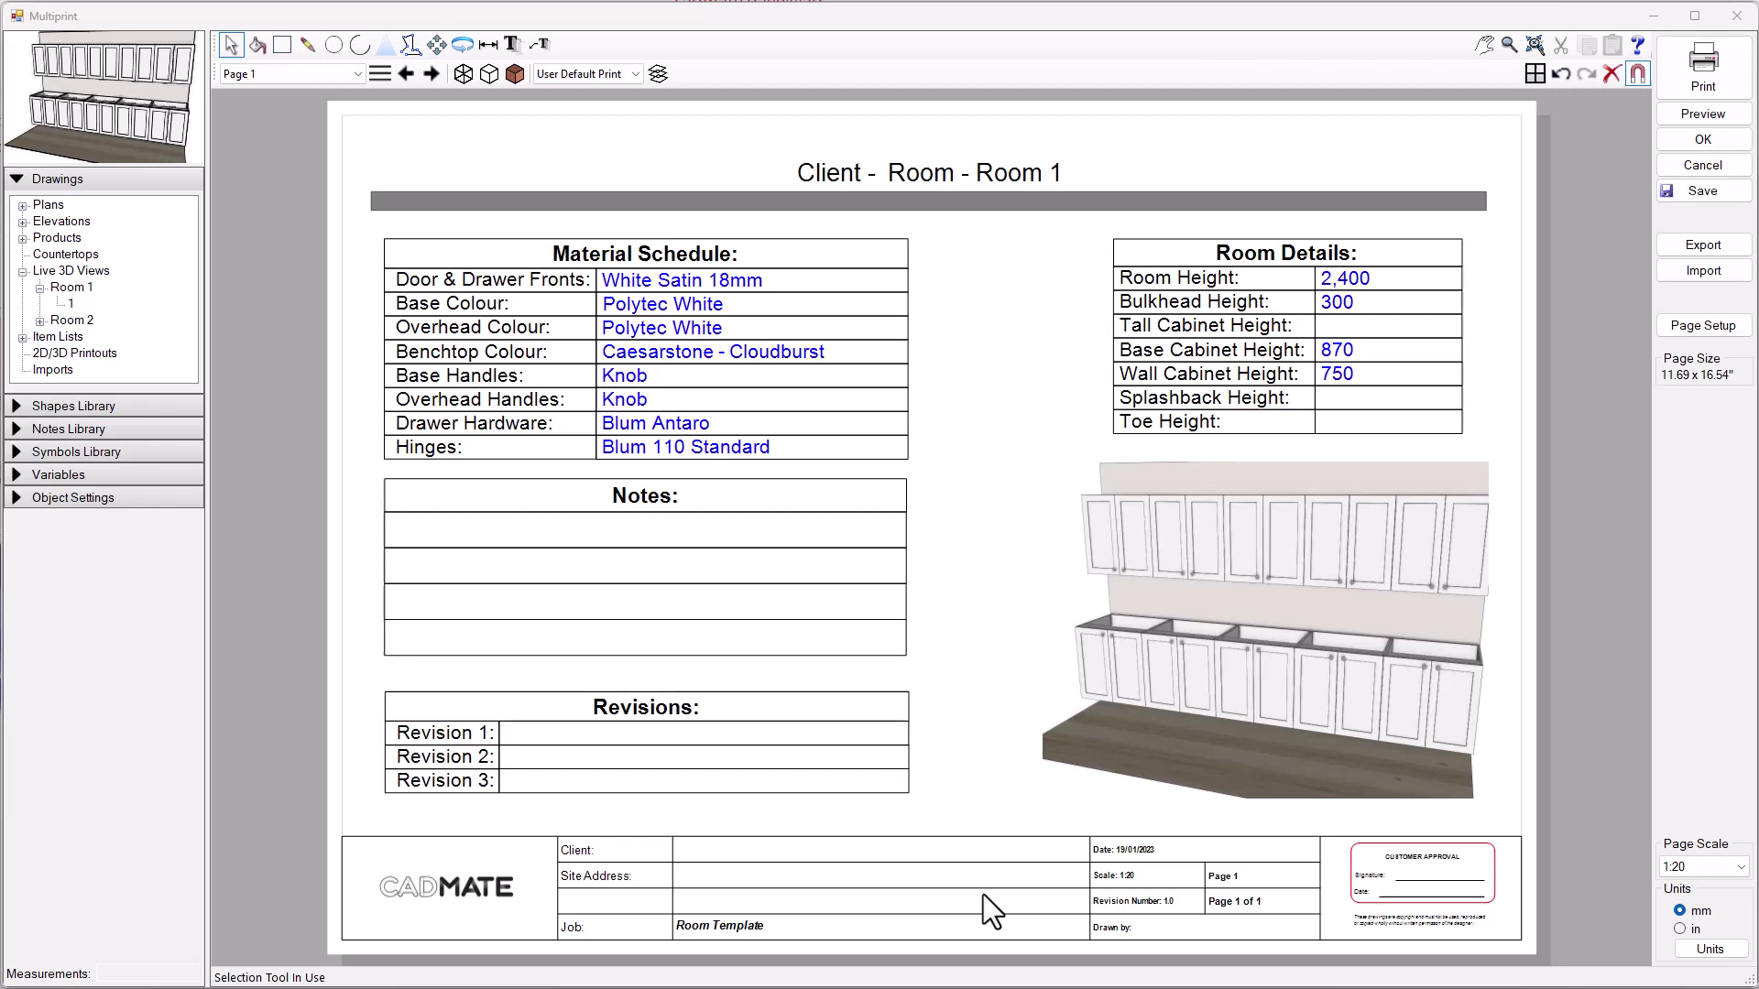
Add a new page named 'Plan View'.
{"action": "left_click", "coordinate": [1157, 646]}
{"action": "left_click", "coordinate": [1121, 367]}
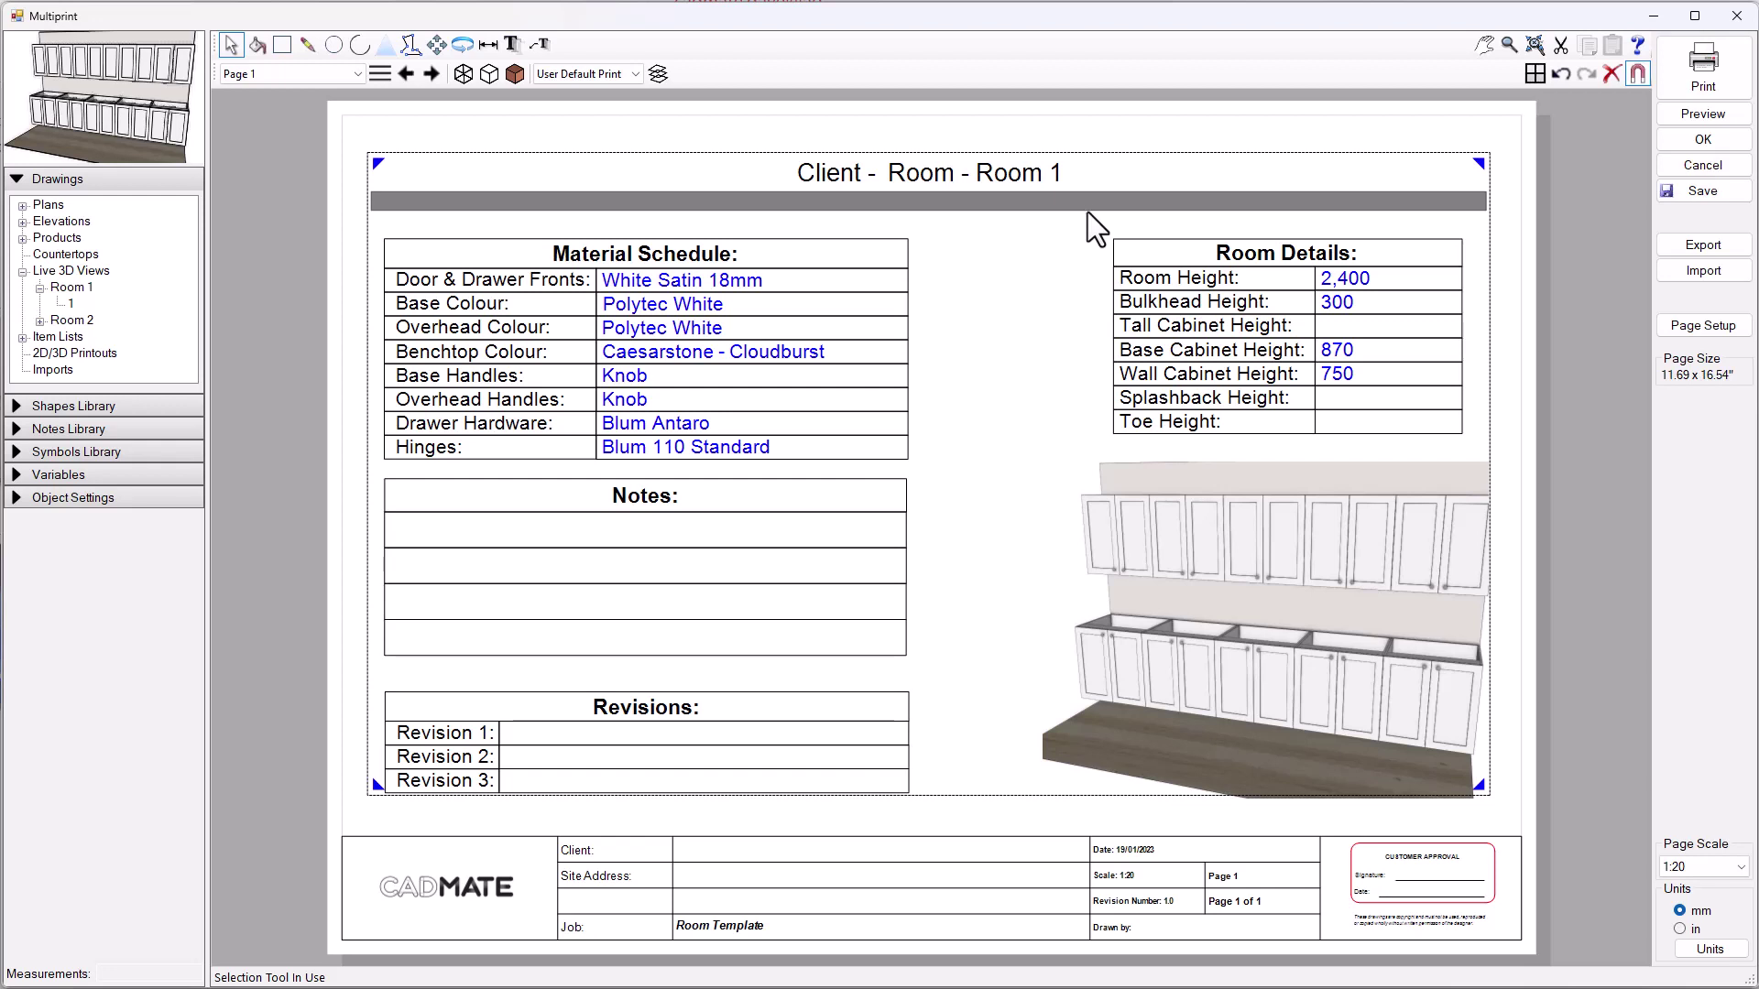
{"action": "left_click", "coordinate": [569, 129]}
{"action": "left_click", "coordinate": [310, 80]}
{"action": "left_click", "coordinate": [311, 101]}
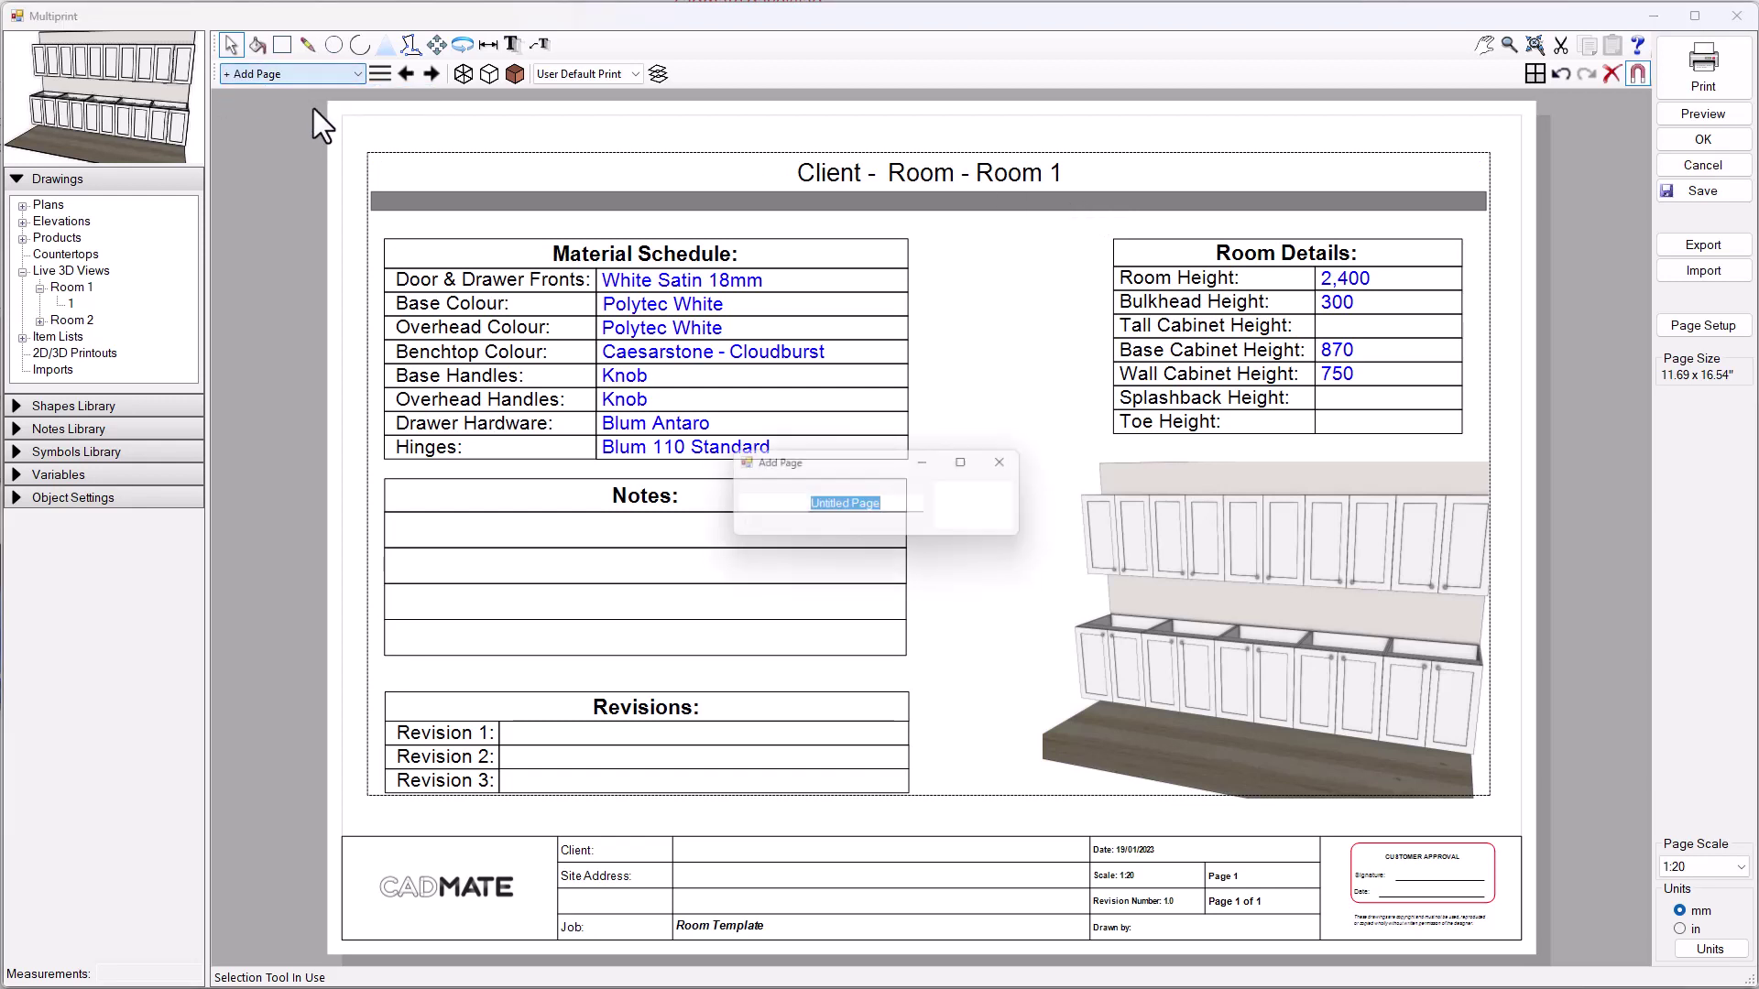
{"action": "type", "text": "Plan"}
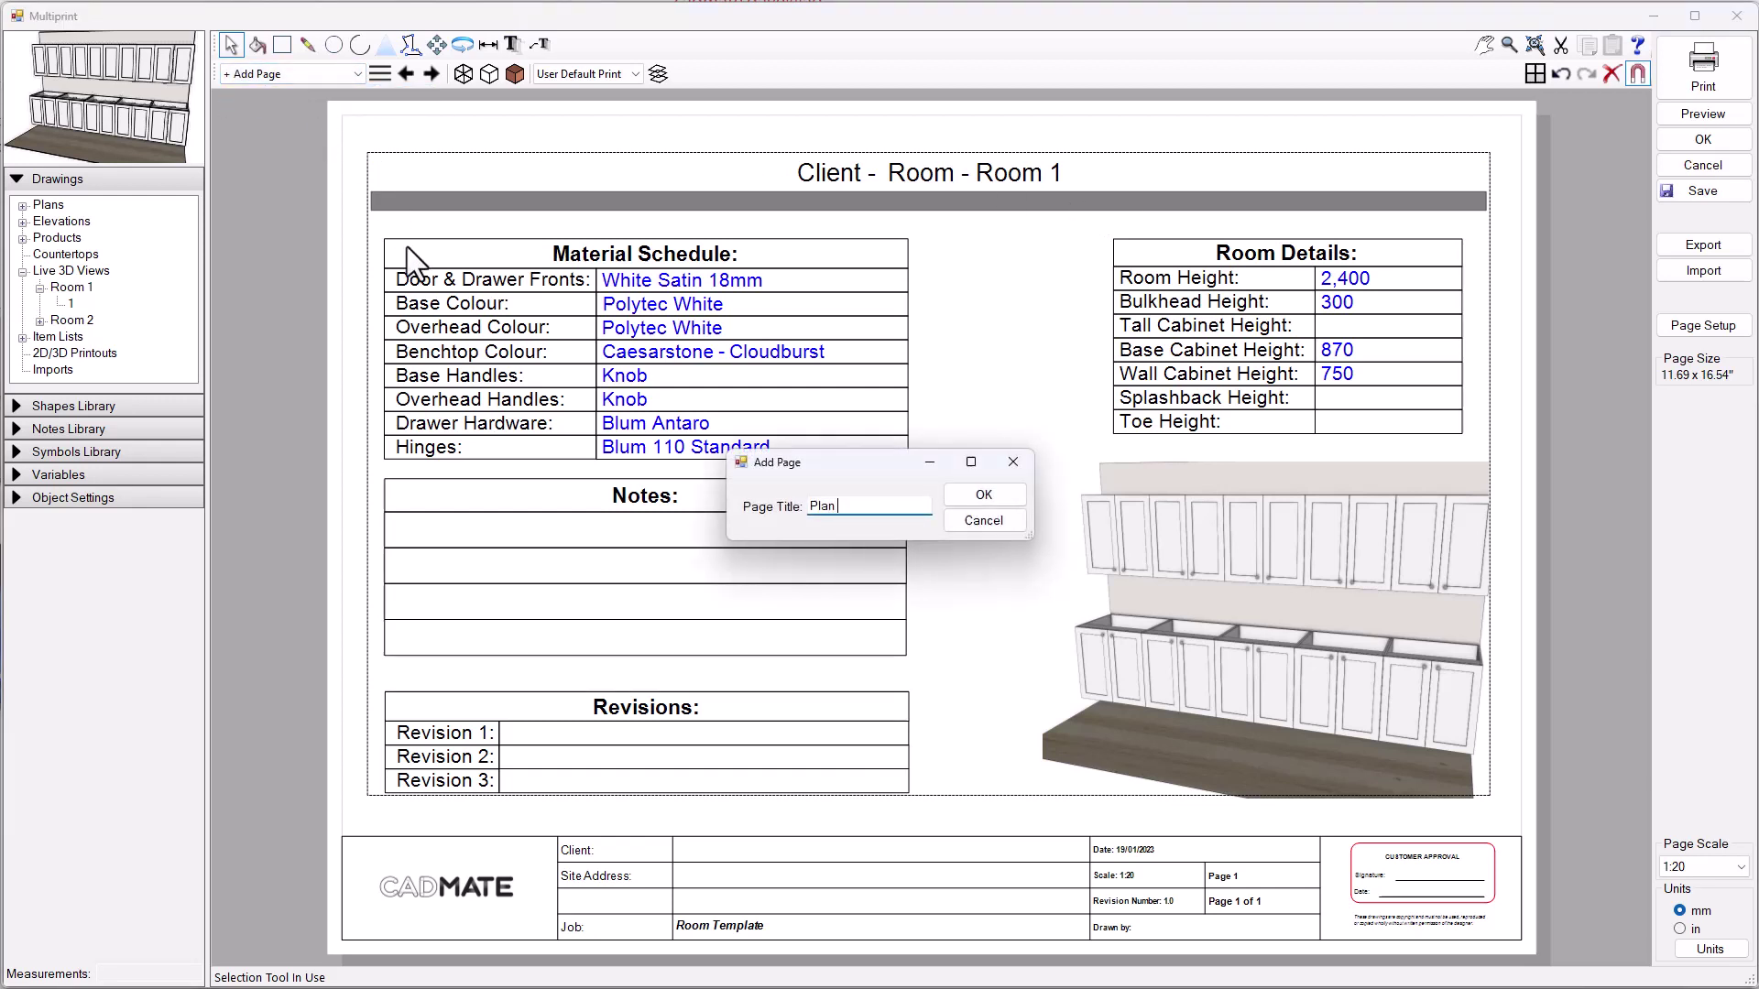
{"action": "type", "text": " View"}
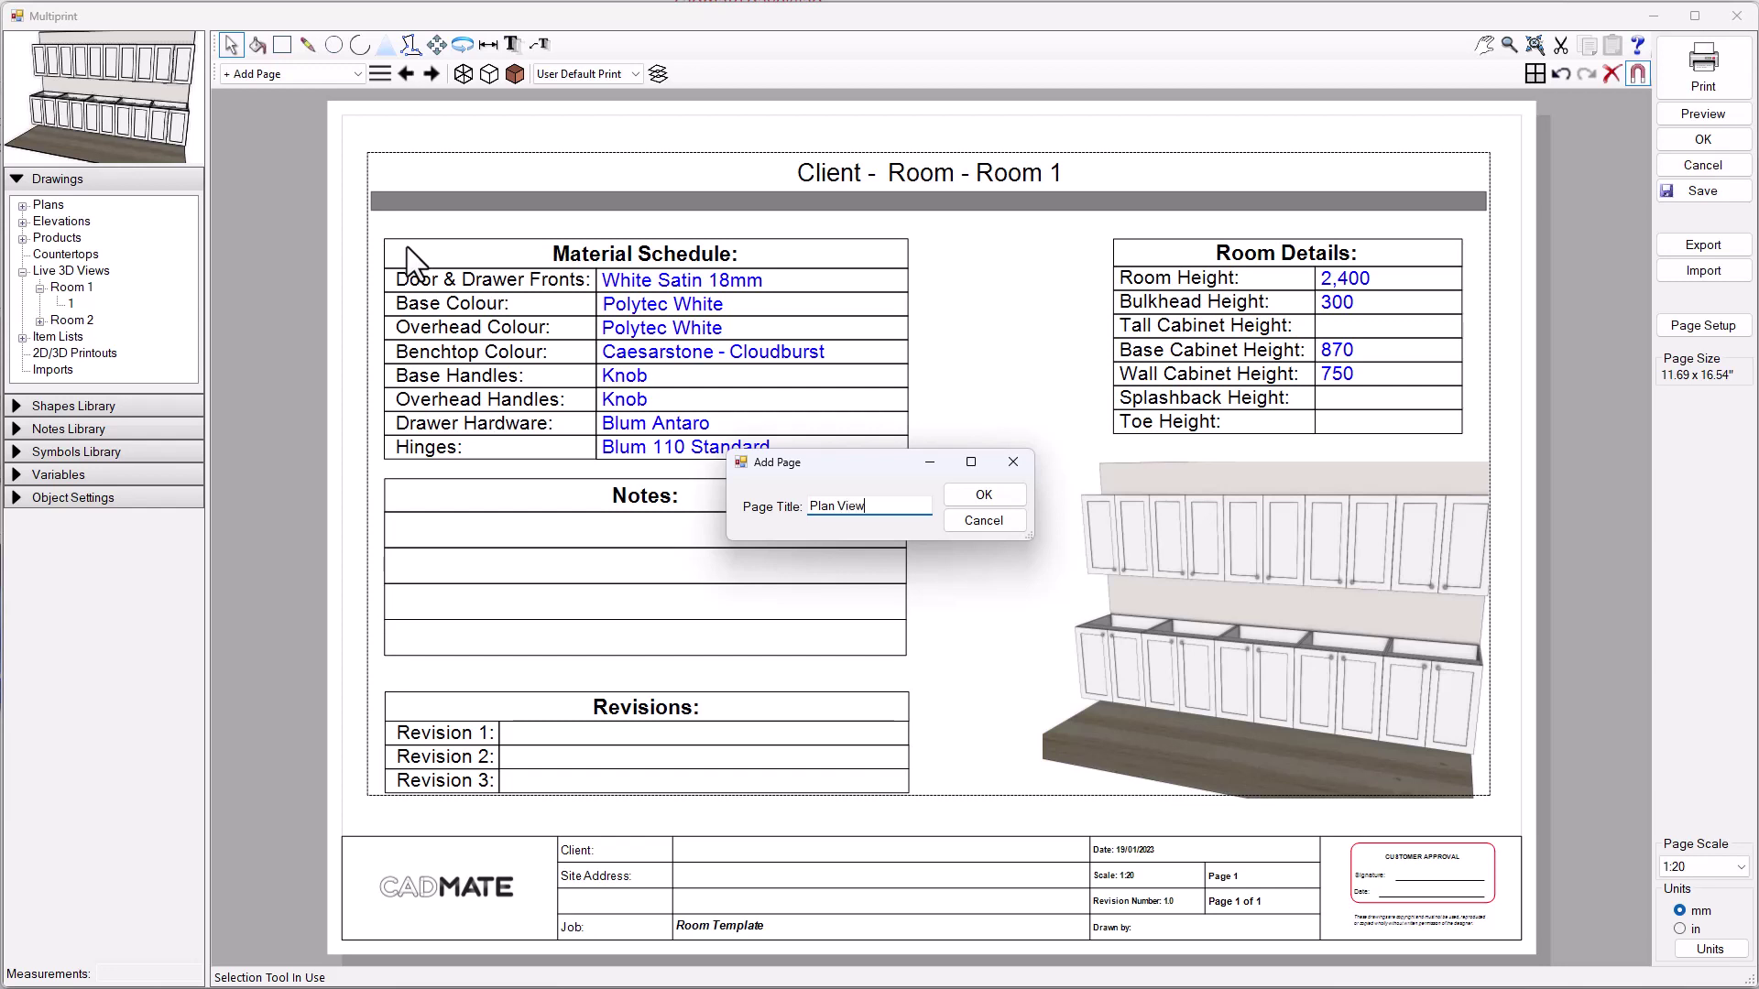
{"action": "key", "text": "Return"}
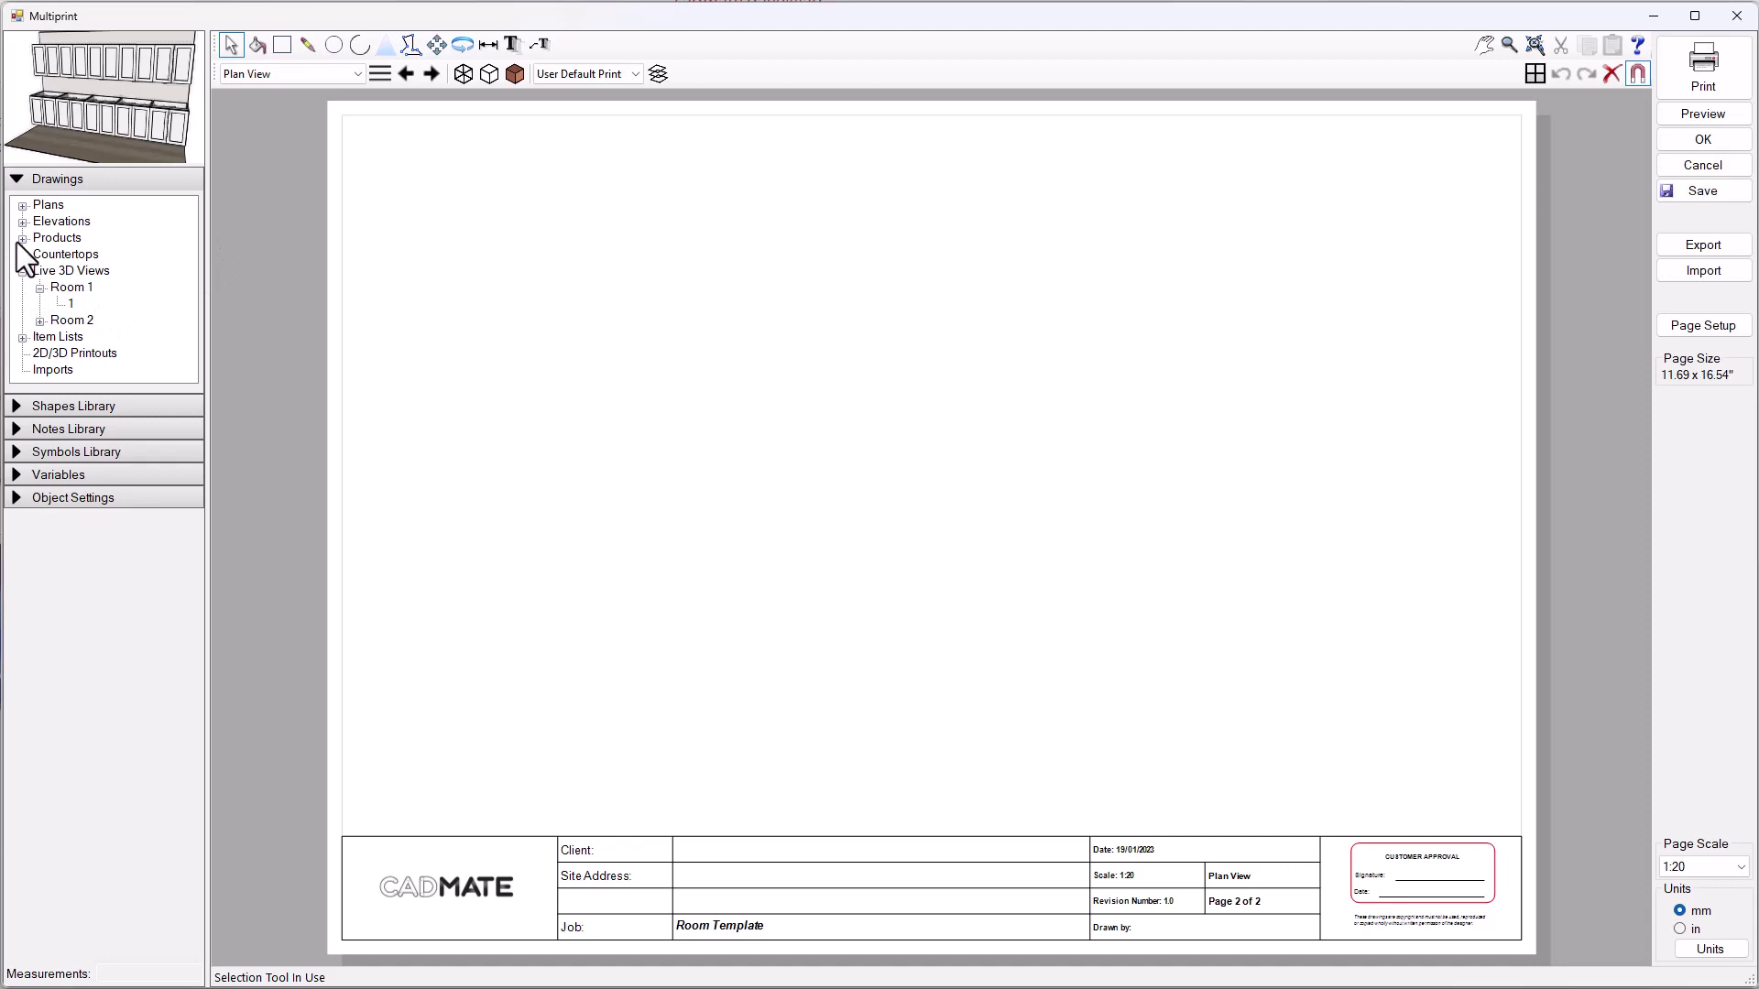
Place the Room 1 plan on the Plan View page and lock its scaling proportions.
{"action": "left_click", "coordinate": [23, 205]}
{"action": "left_click_drag", "start_coordinate": [64, 222], "coordinate": [571, 589]}
{"action": "left_click", "coordinate": [651, 563]}
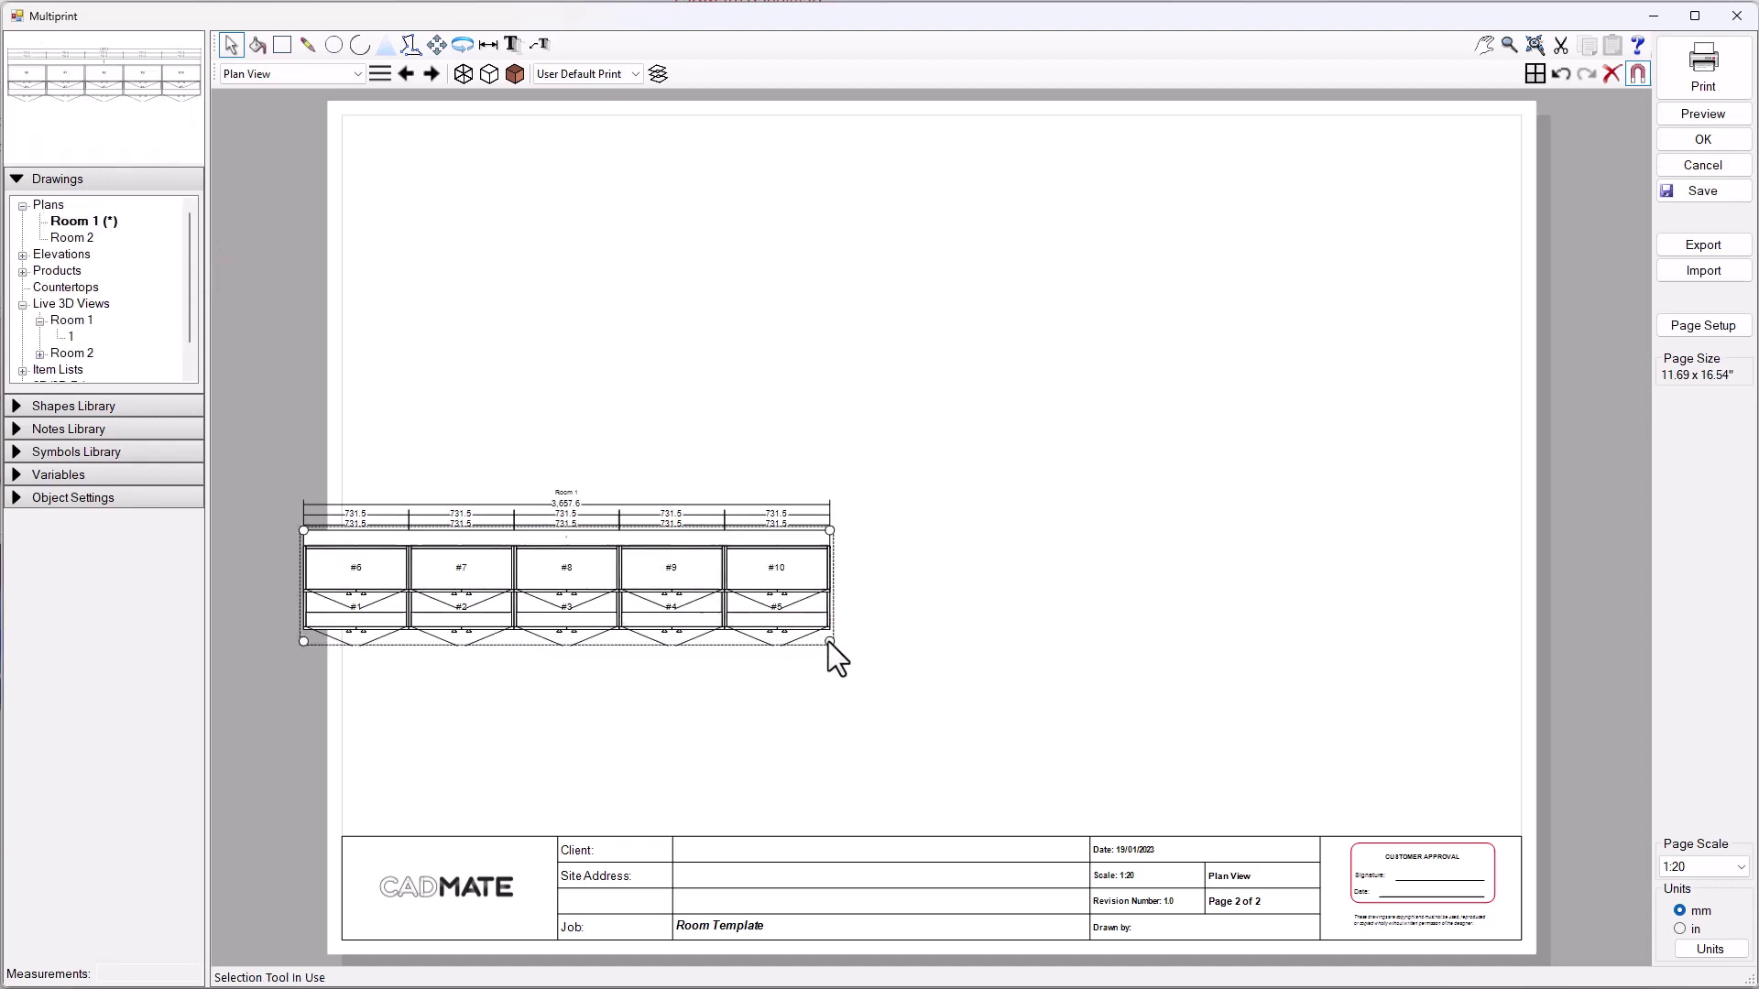
{"action": "left_click_drag", "start_coordinate": [828, 642], "coordinate": [898, 789]}
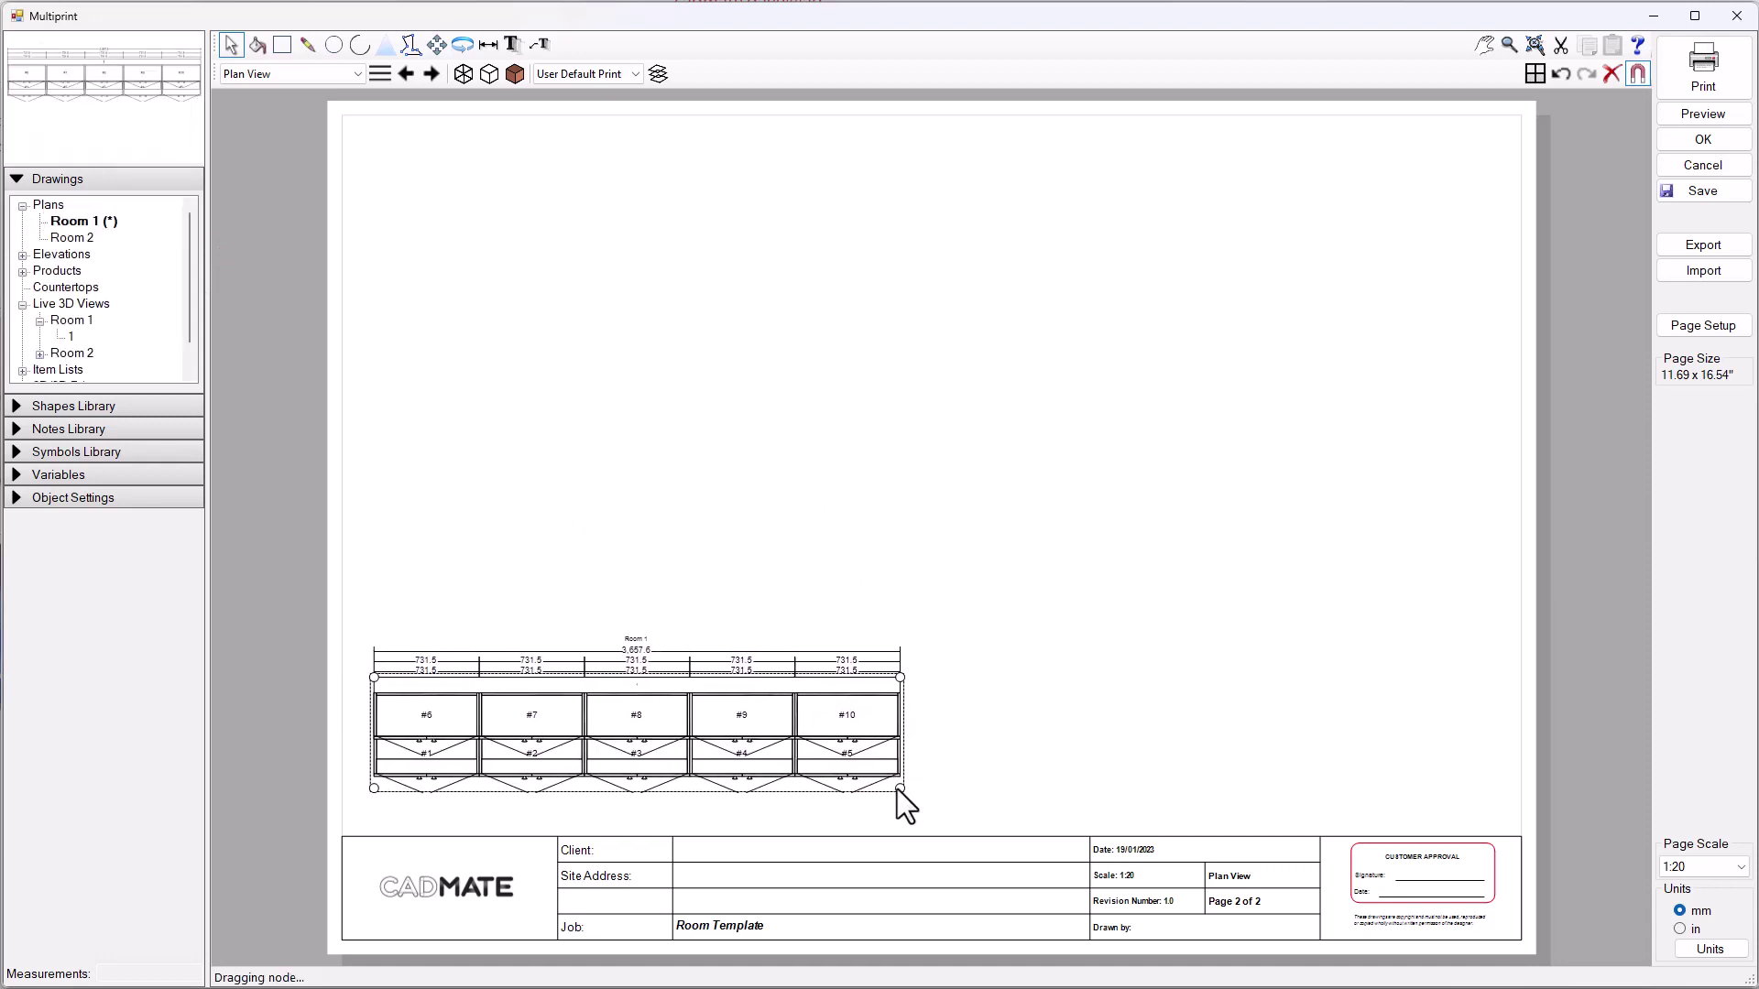
{"action": "right_click", "coordinate": [835, 753]}
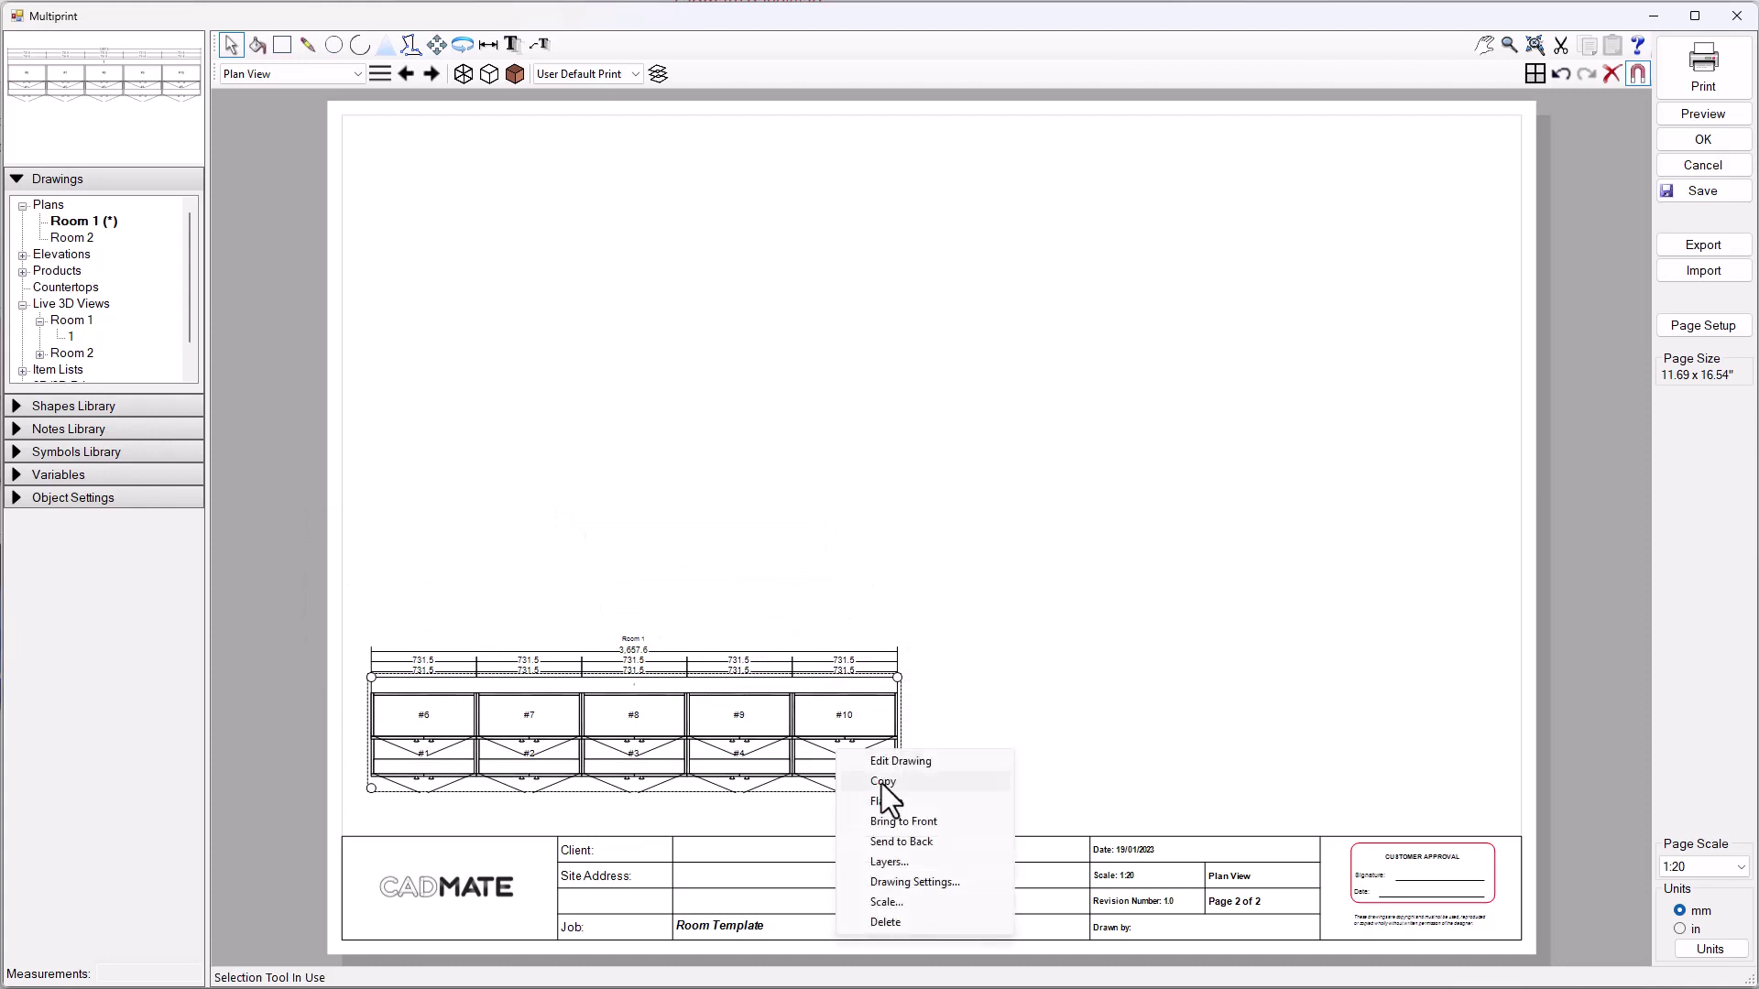
{"action": "left_click", "coordinate": [886, 903]}
{"action": "left_click", "coordinate": [760, 469]}
{"action": "left_click", "coordinate": [988, 483]}
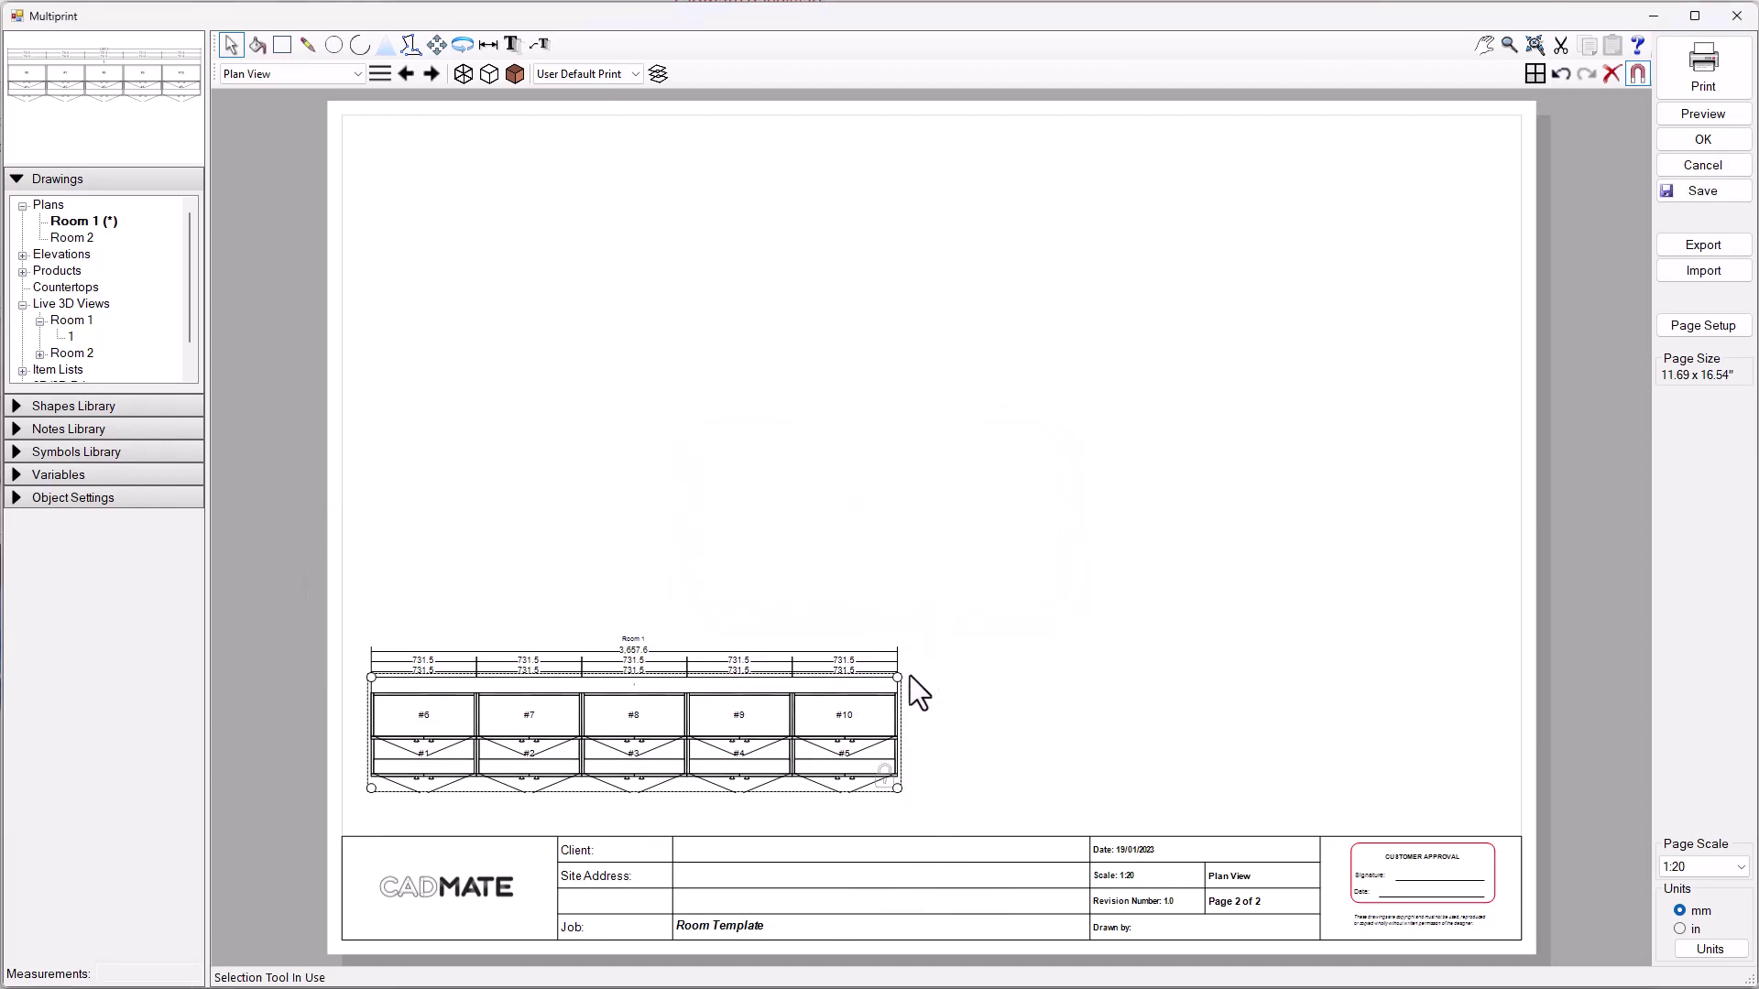
Enlarge the Room 1 plan to span the page width and move it toward the centre.
{"action": "left_click_drag", "start_coordinate": [892, 684], "coordinate": [786, 566]}
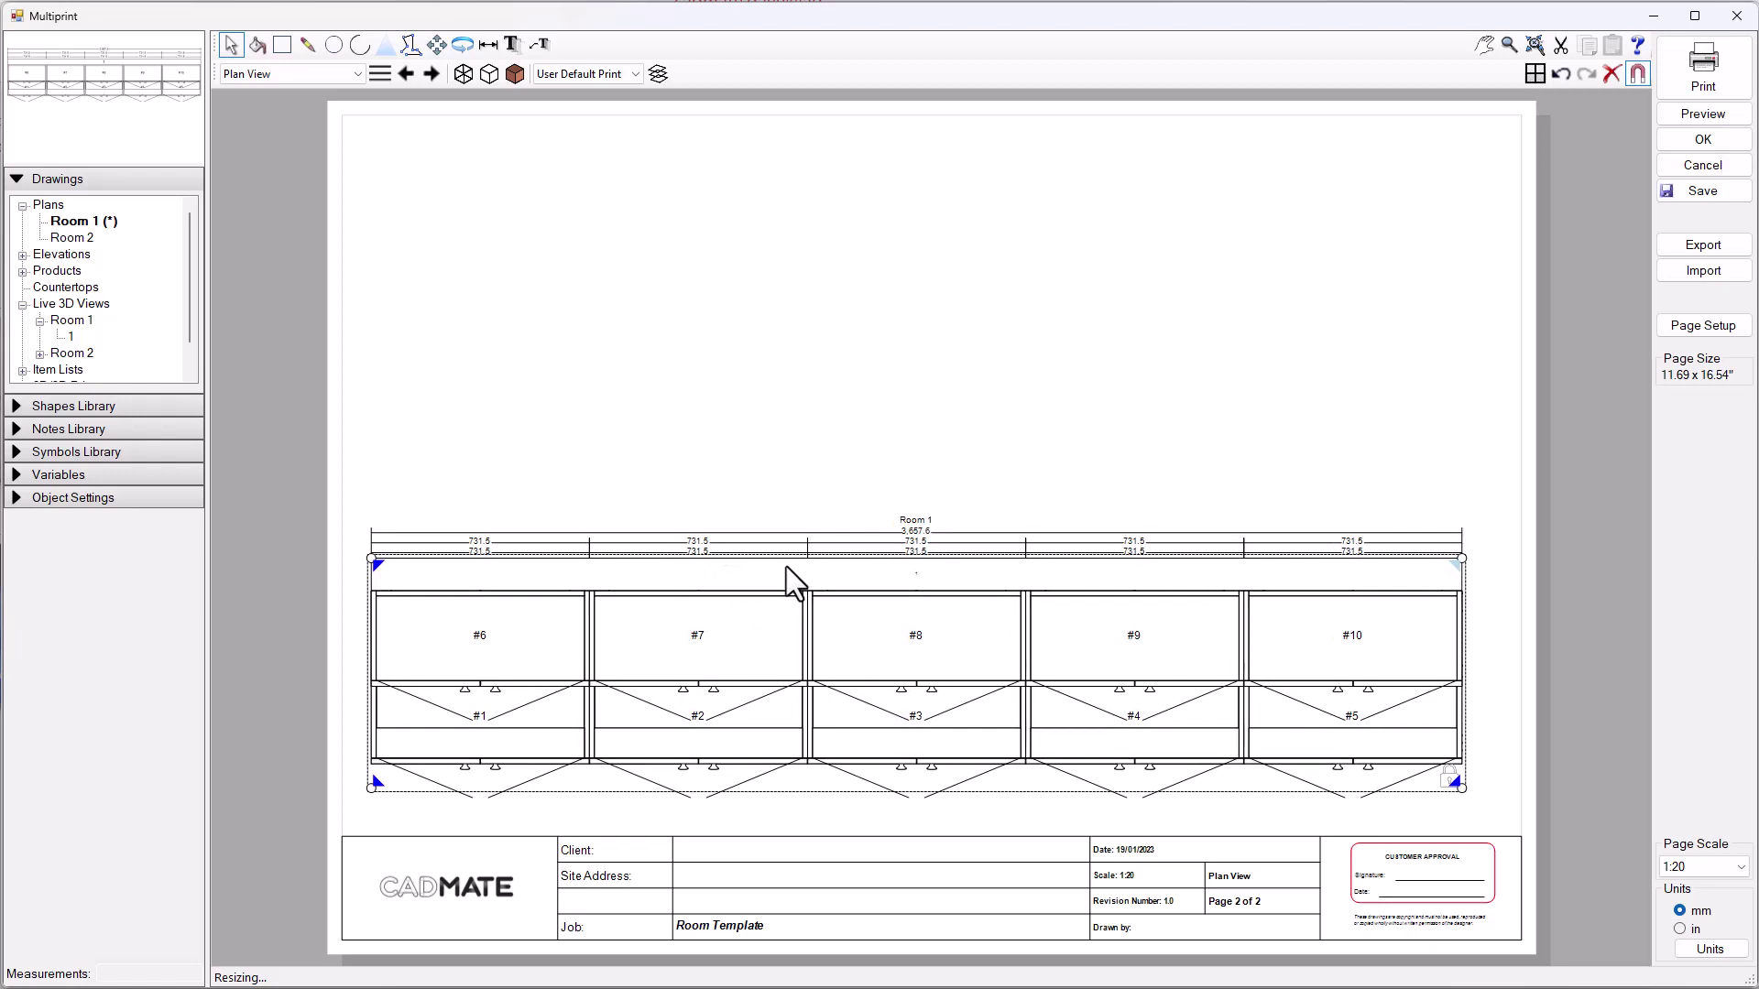
{"action": "left_click", "coordinate": [841, 409]}
{"action": "left_click_drag", "start_coordinate": [850, 651], "coordinate": [864, 475]}
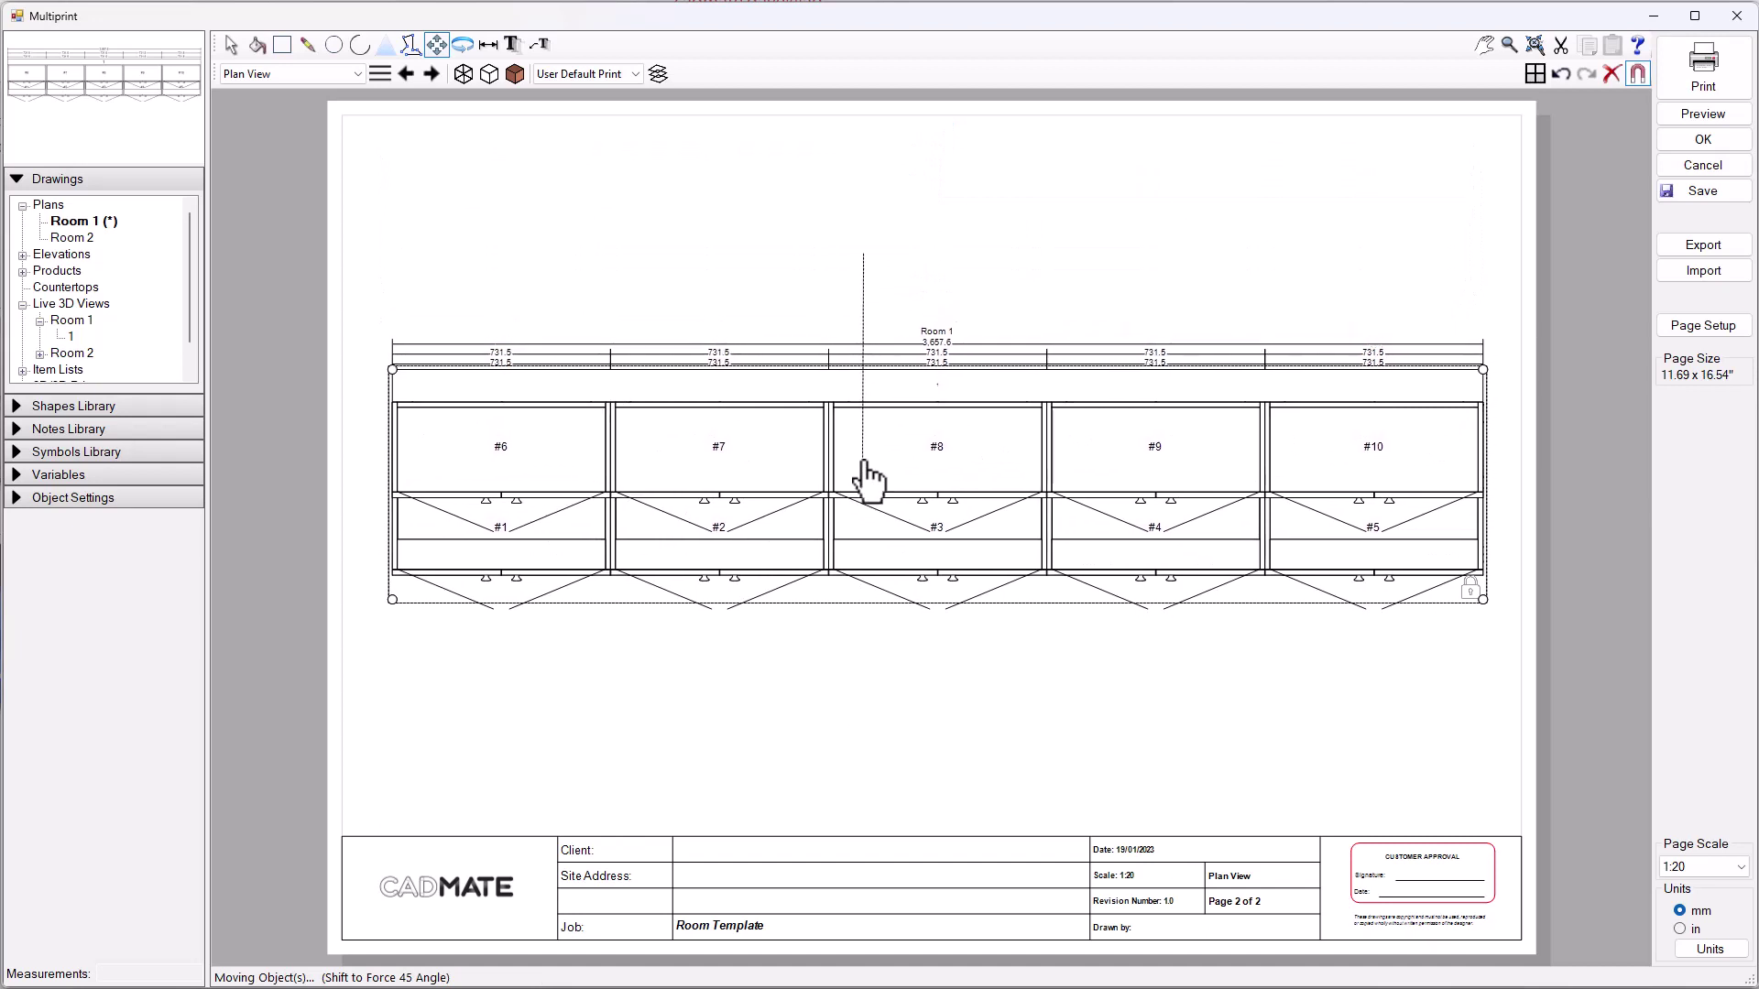
{"action": "left_click", "coordinate": [810, 286]}
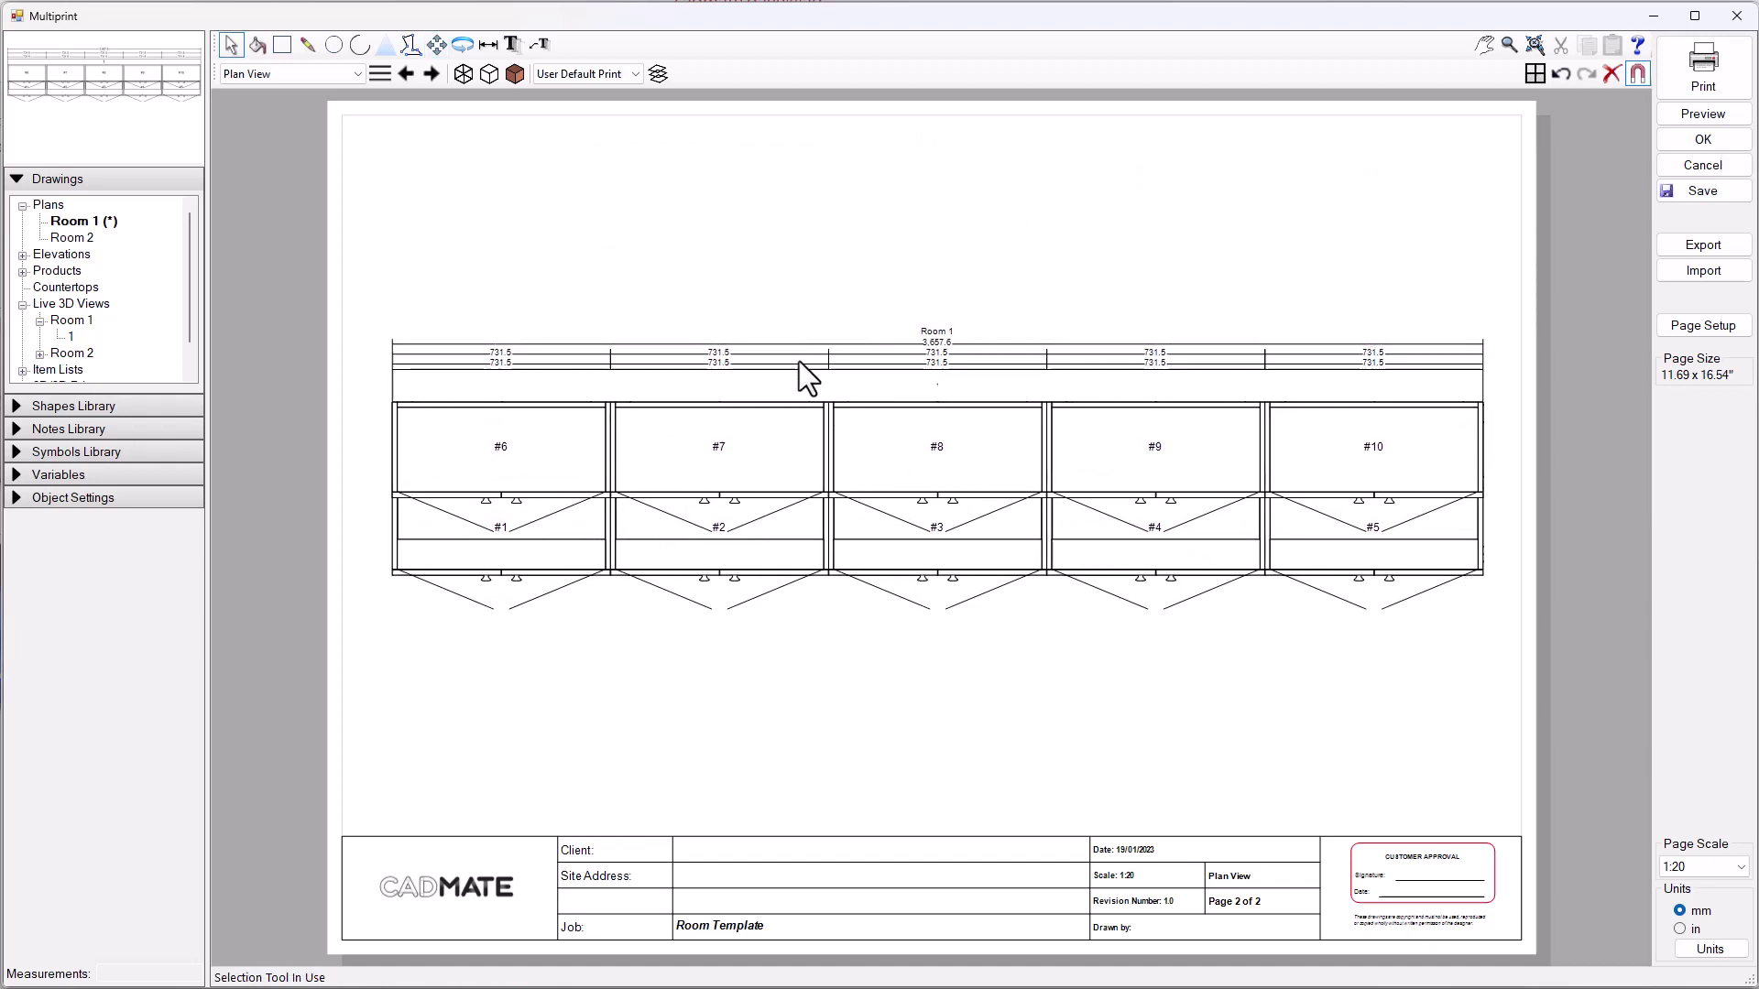
{"action": "left_click", "coordinate": [328, 77]}
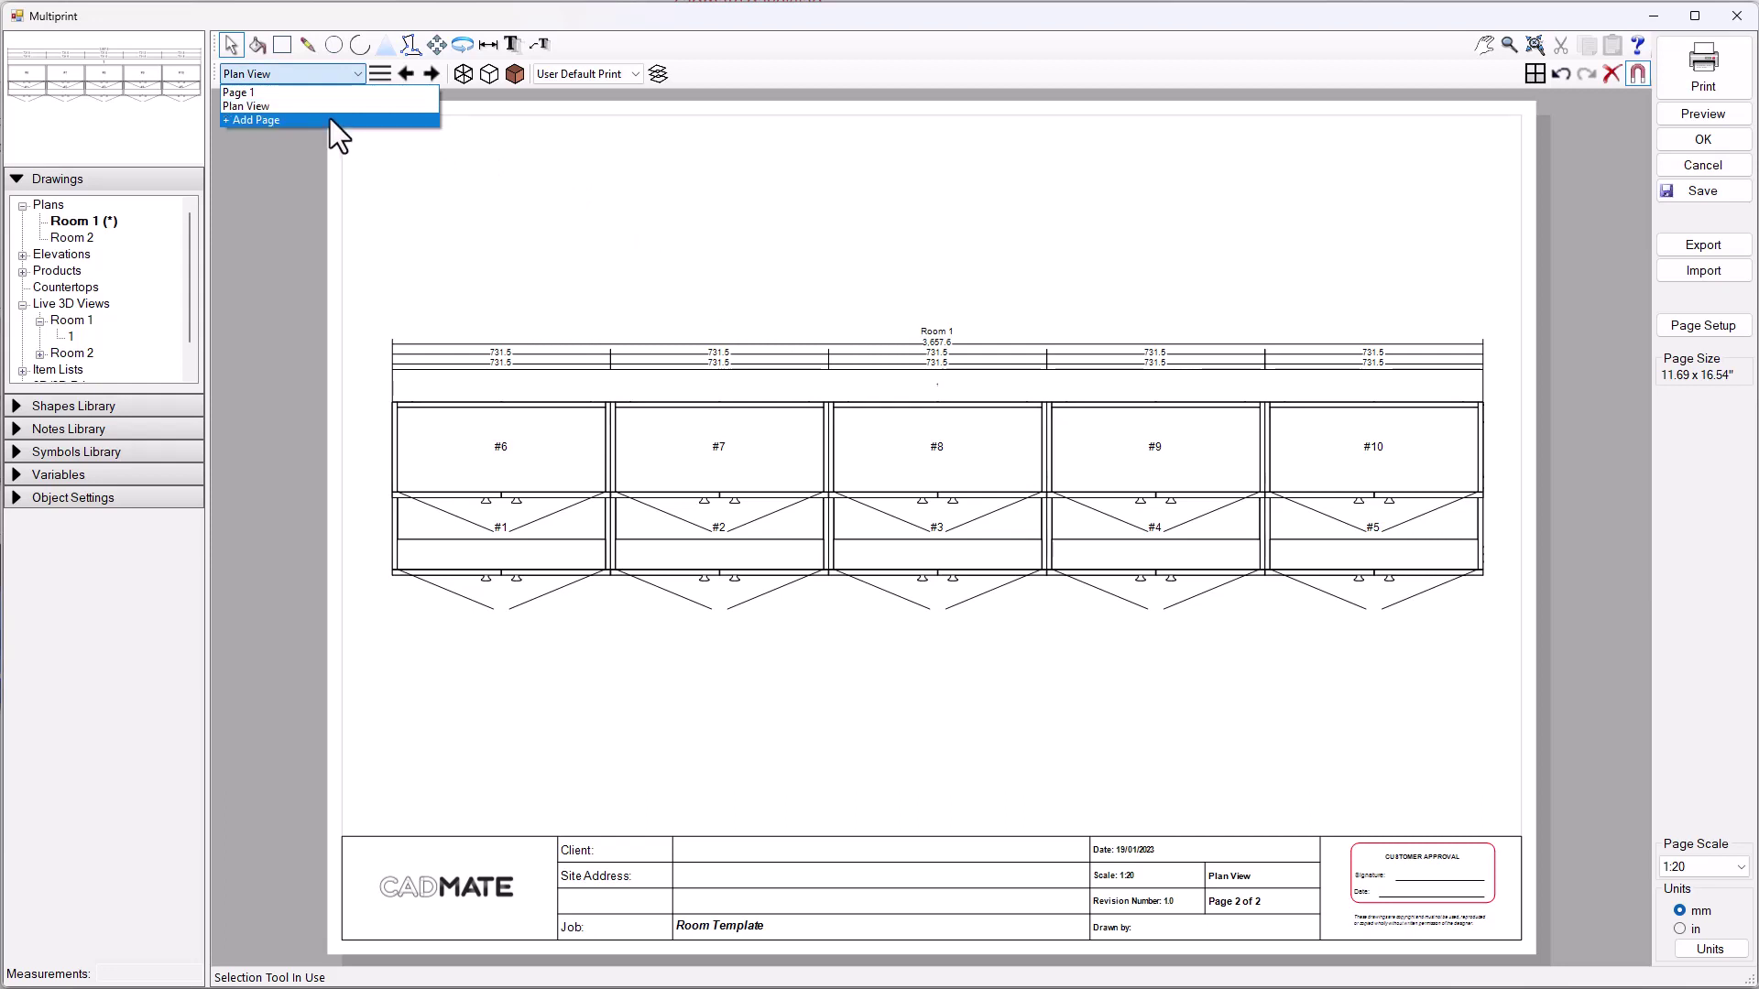
Add a new page named 'Room 2 Cover Page'.
{"action": "left_click", "coordinate": [330, 119]}
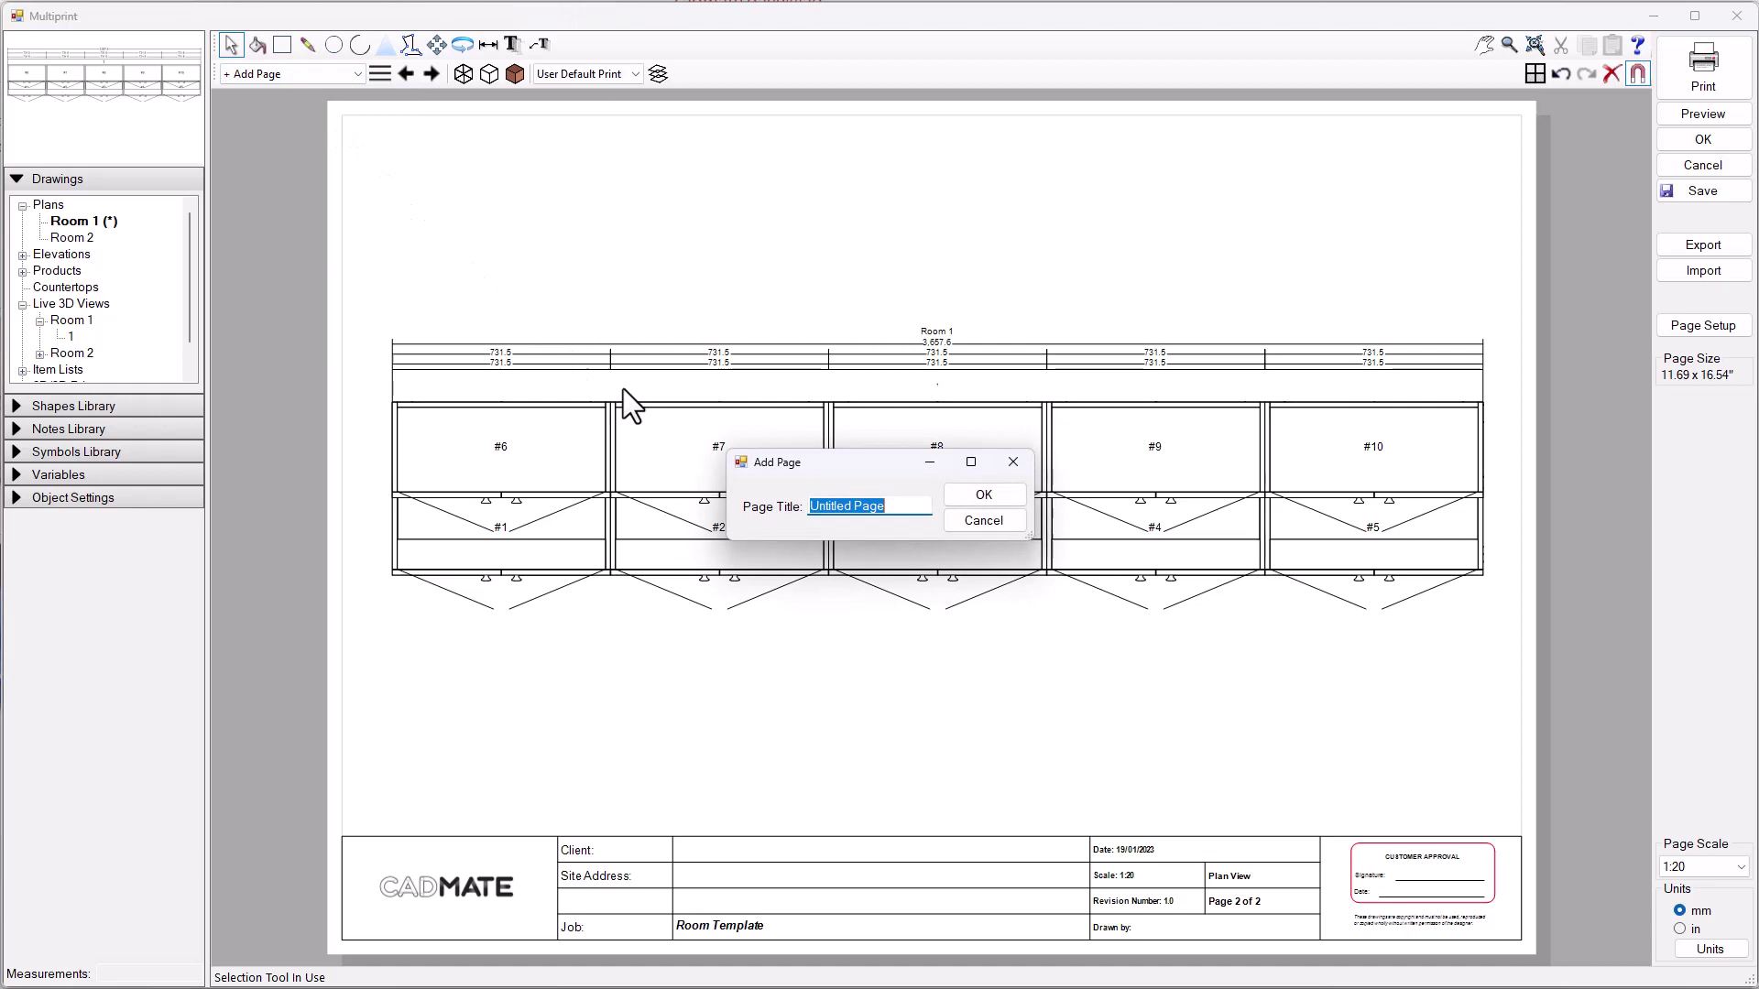
{"action": "type", "text": "Roo"}
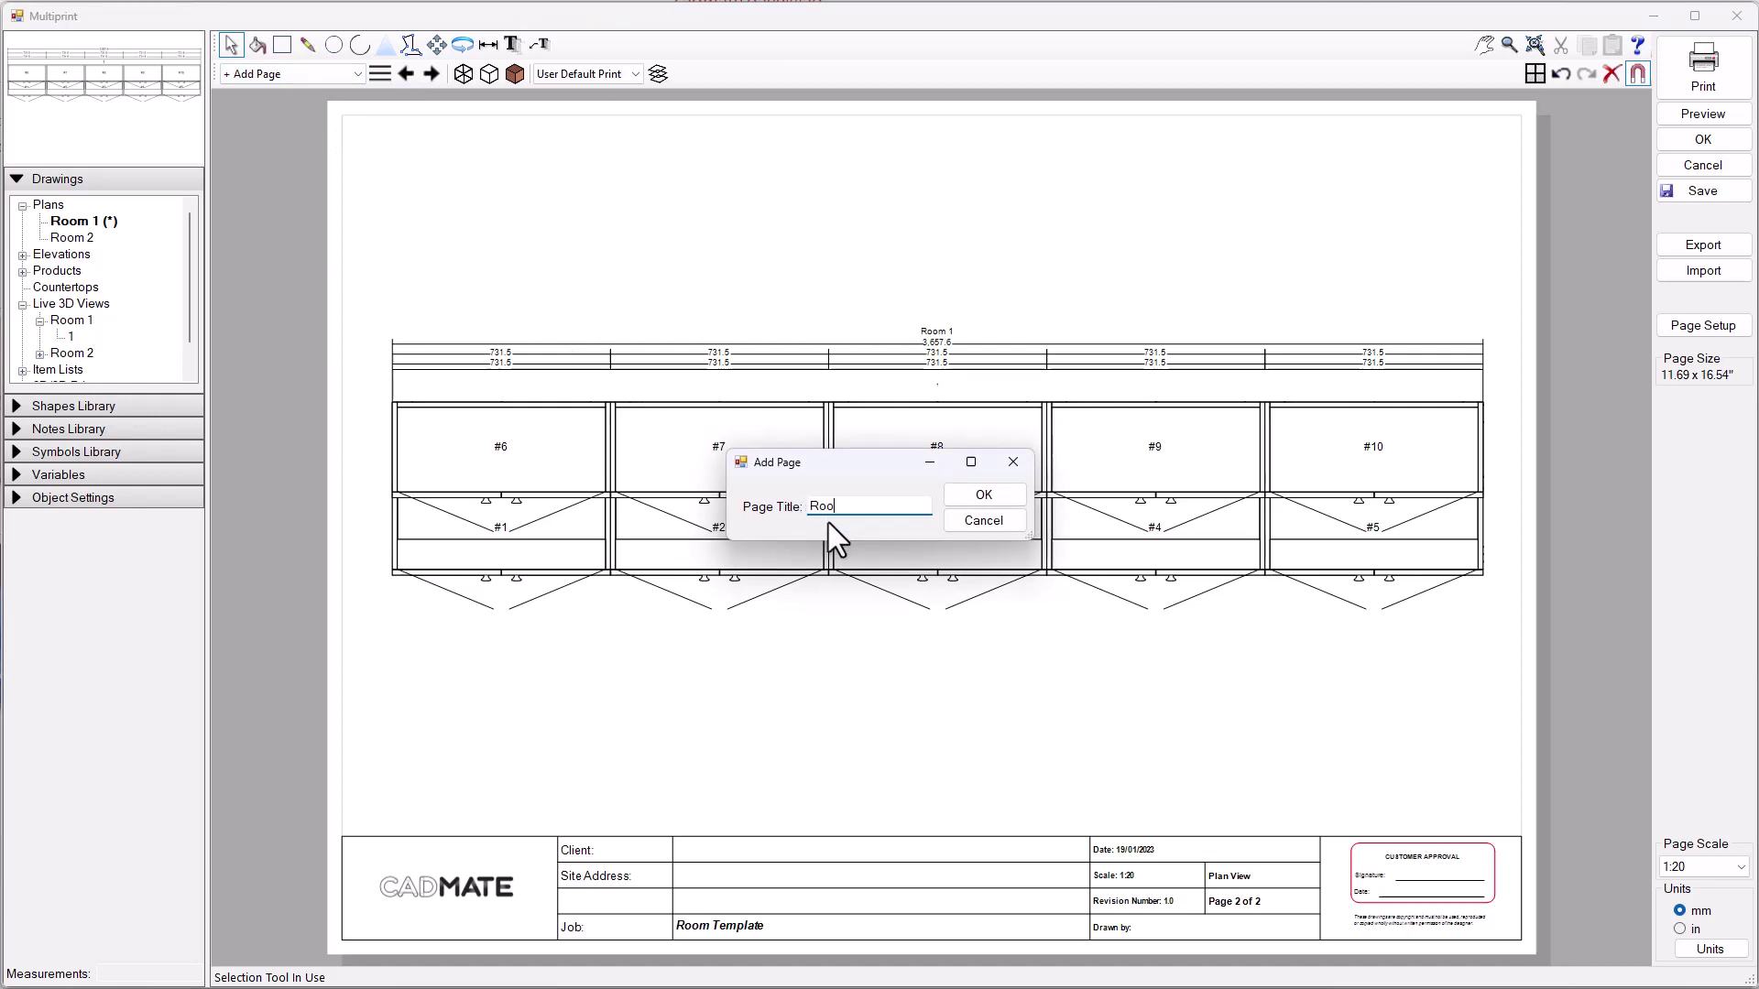
{"action": "type", "text": "m 2 Cover Page"}
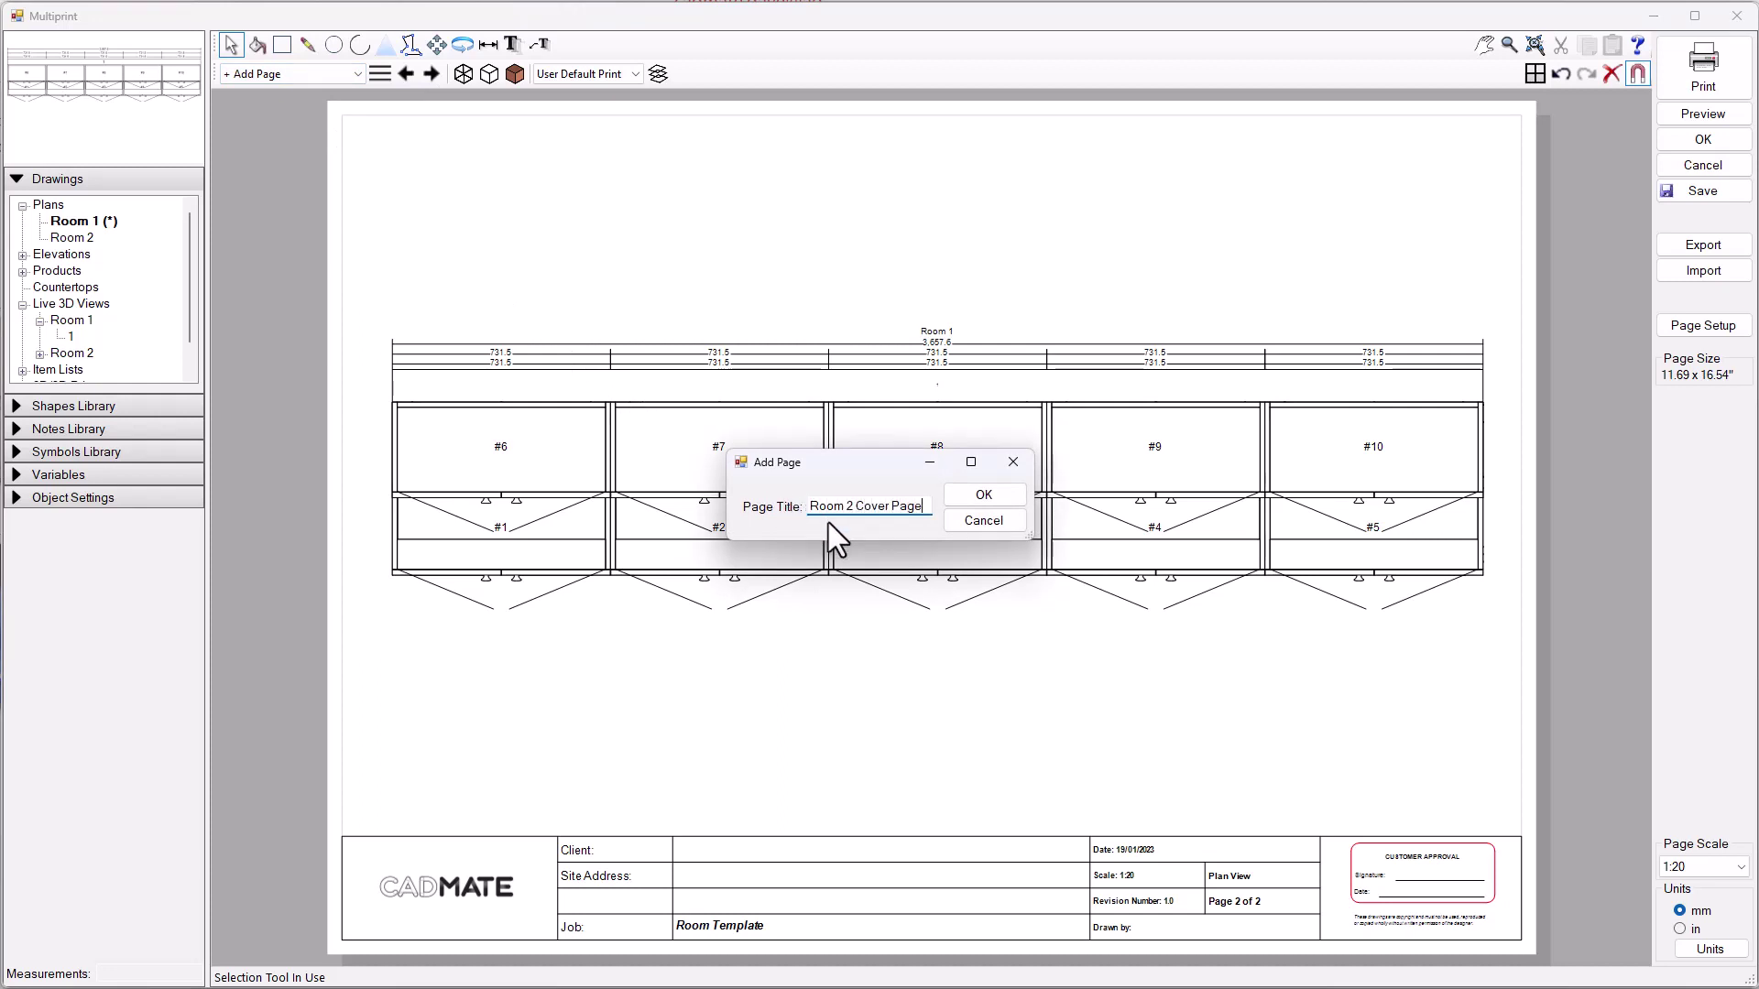
{"action": "key", "text": "Return"}
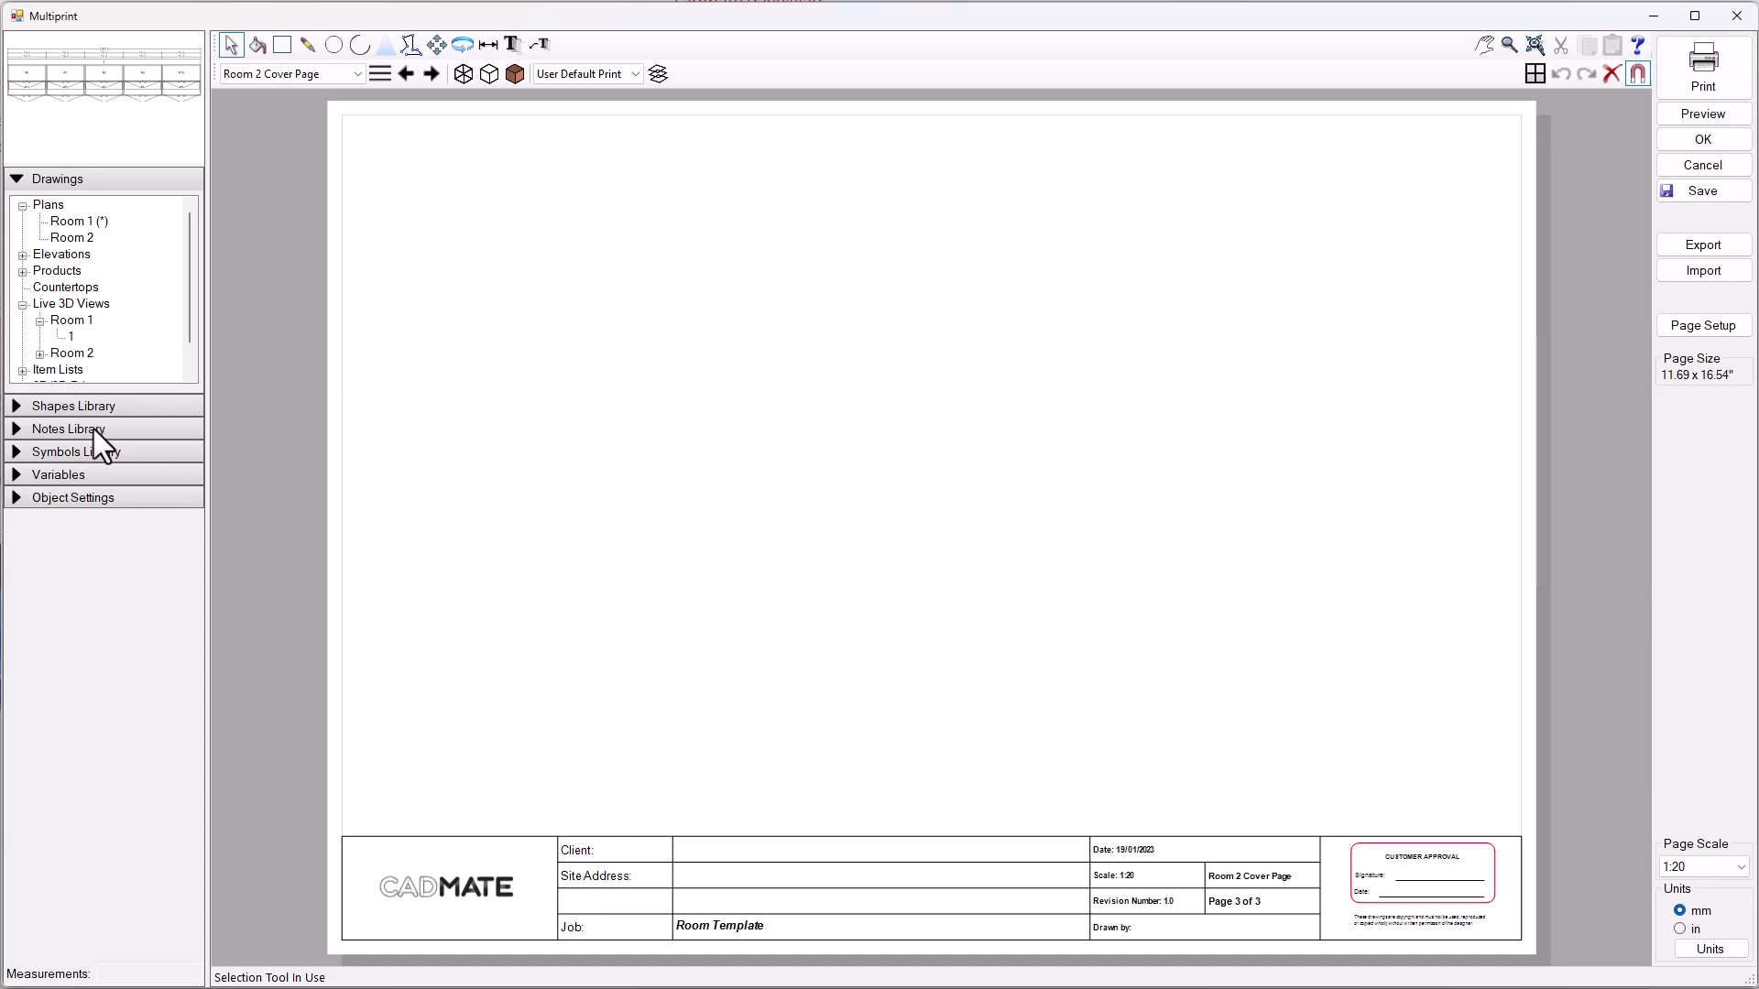
Switch the Symbols Library to Cover Sheets By Room and enlarge the list to show Rooms 1–12.
{"action": "left_click", "coordinate": [18, 451]}
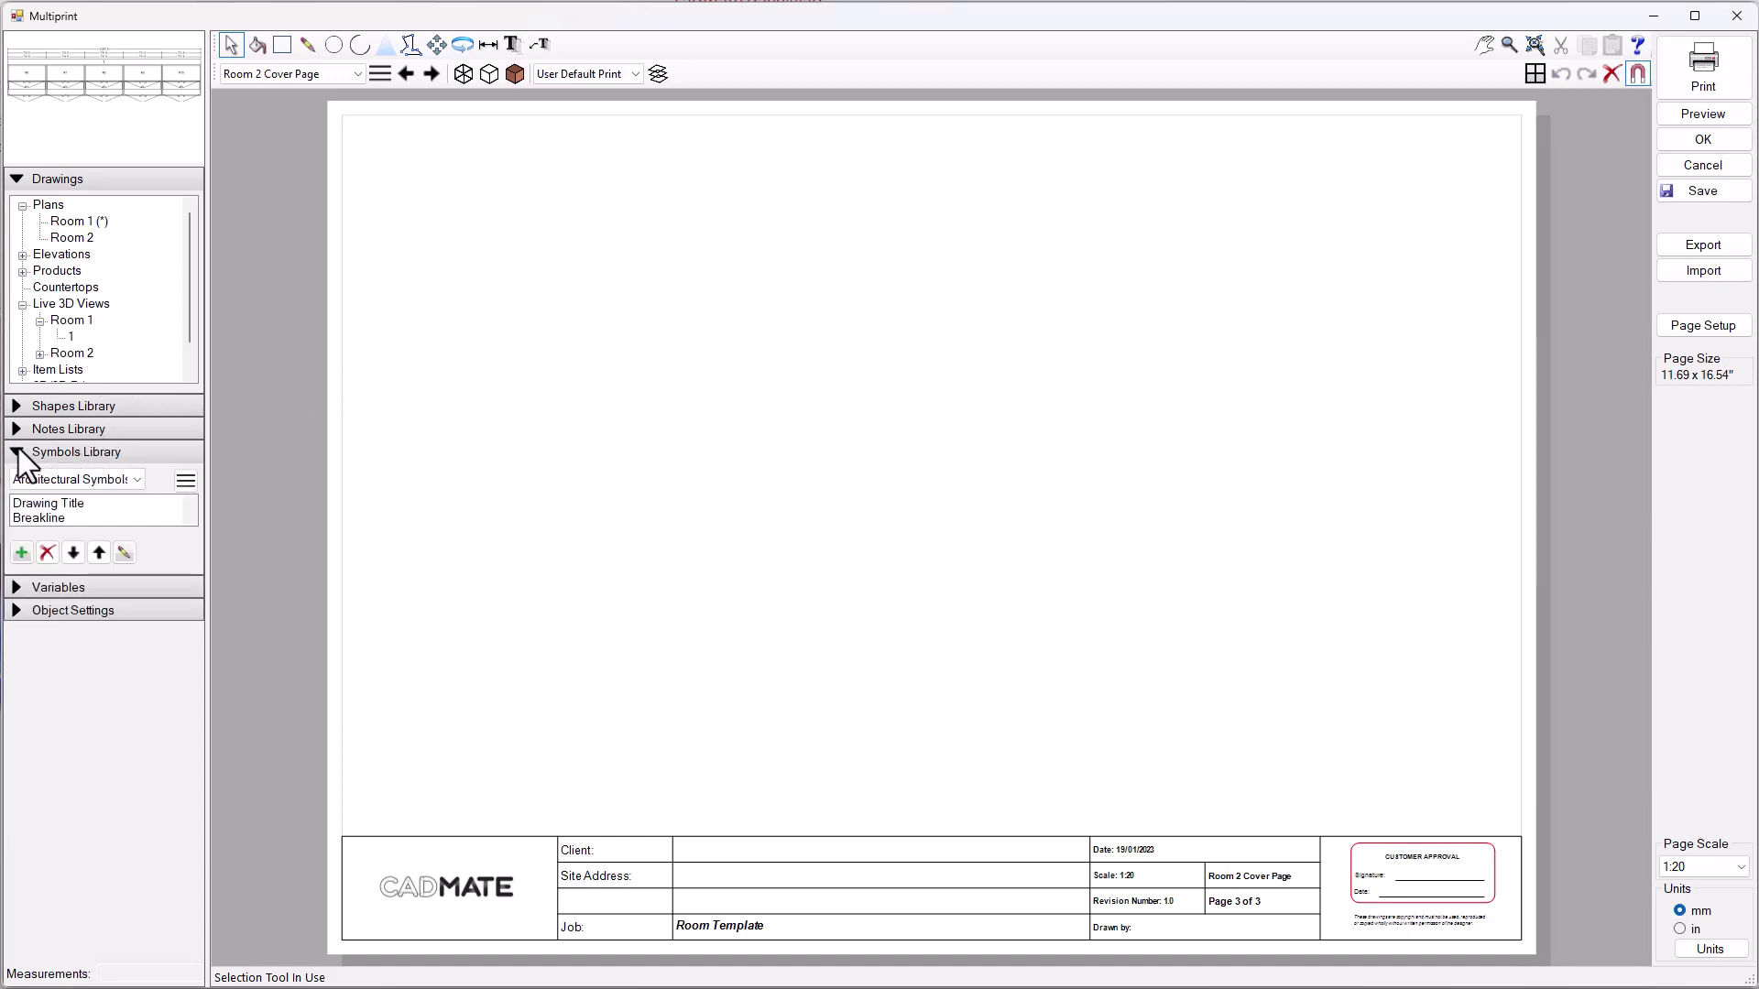
{"action": "left_click", "coordinate": [78, 478]}
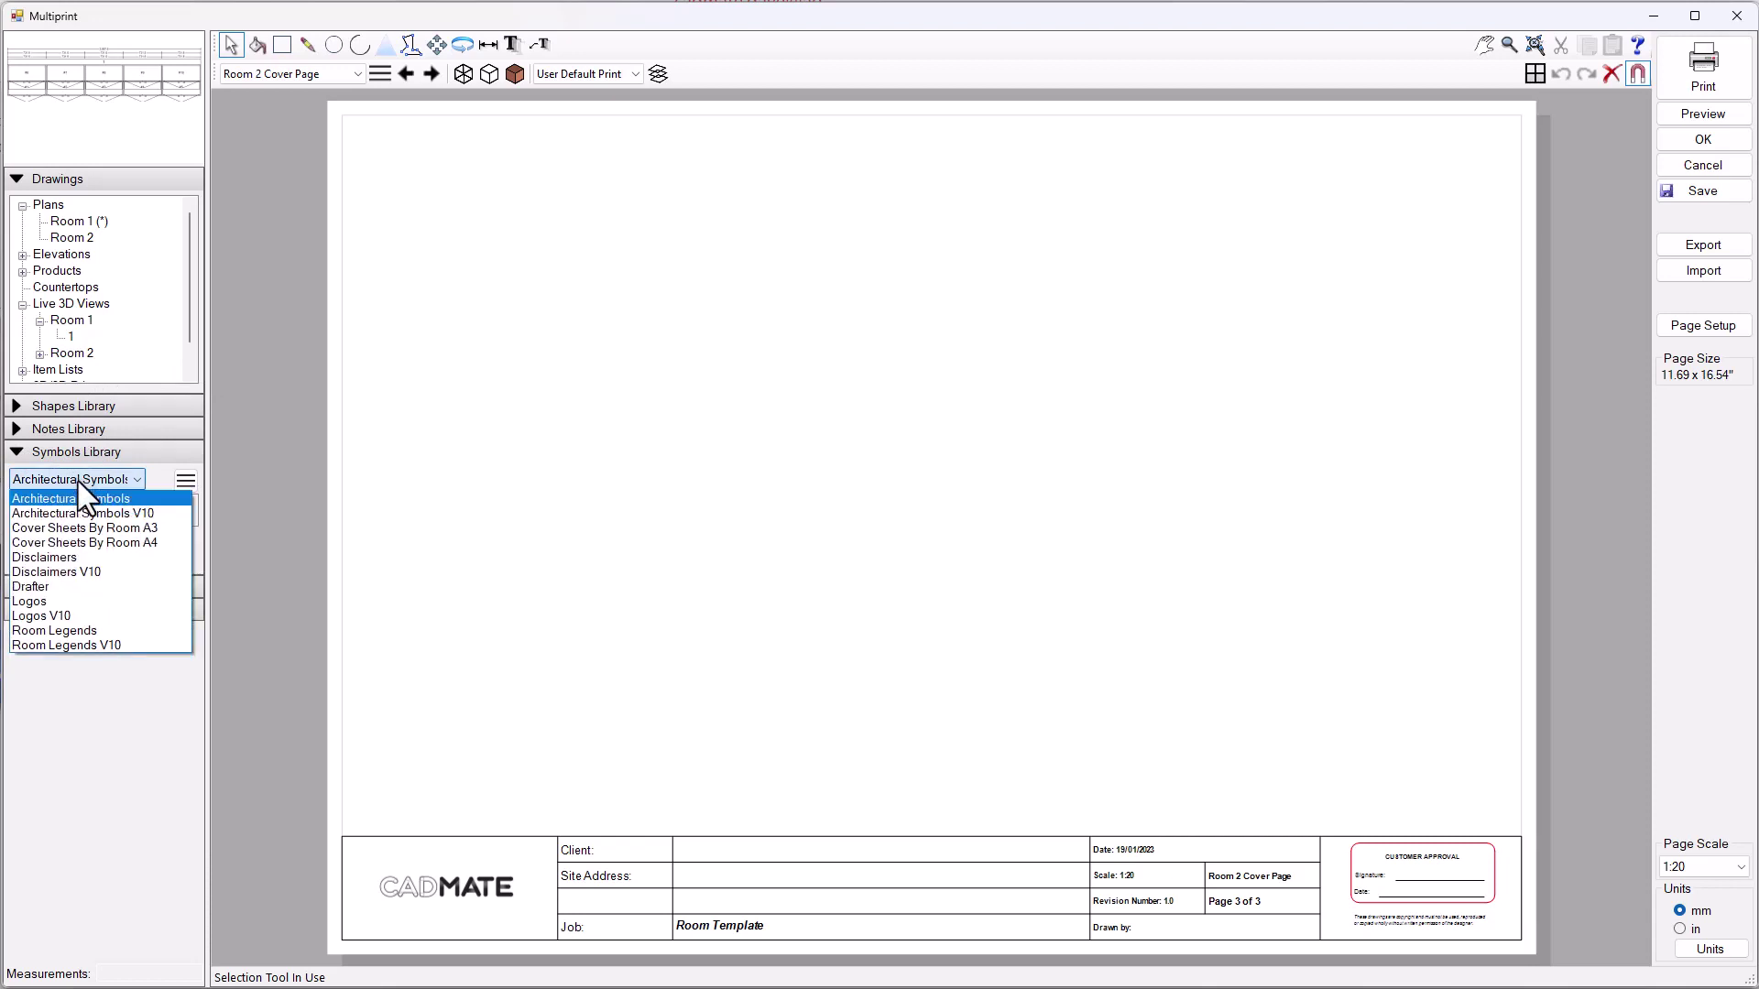
{"action": "left_click", "coordinate": [130, 530]}
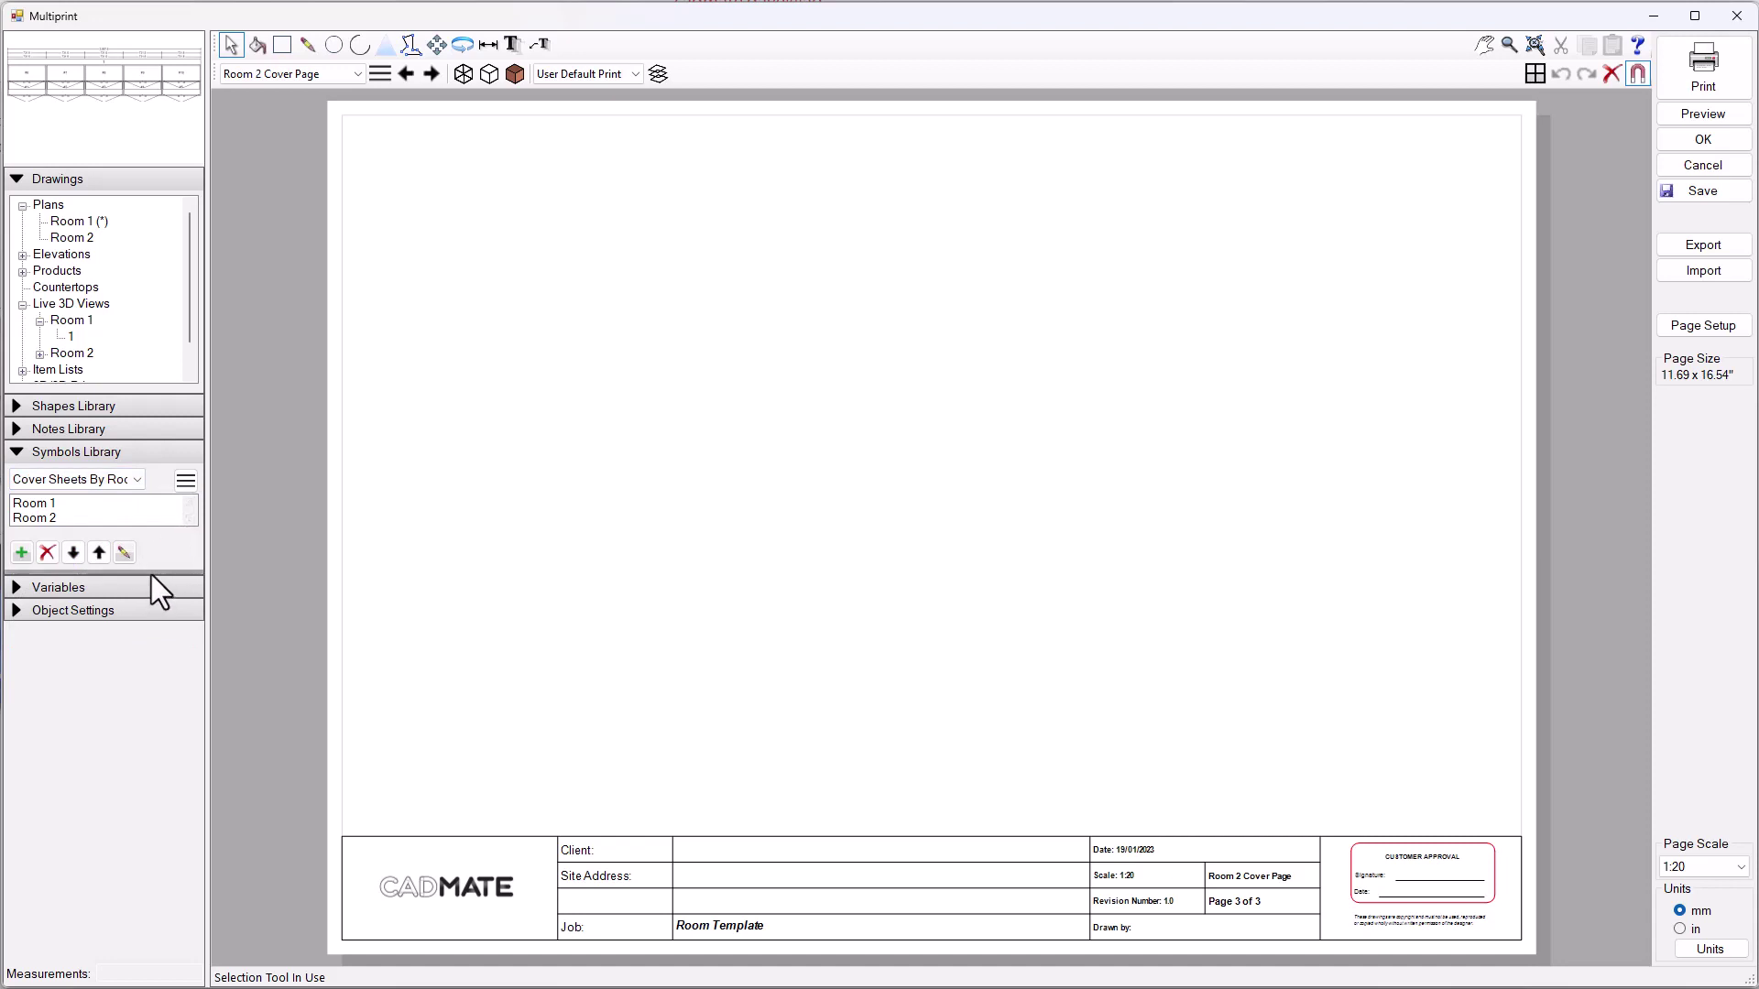
{"action": "left_click_drag", "start_coordinate": [151, 574], "coordinate": [133, 753]}
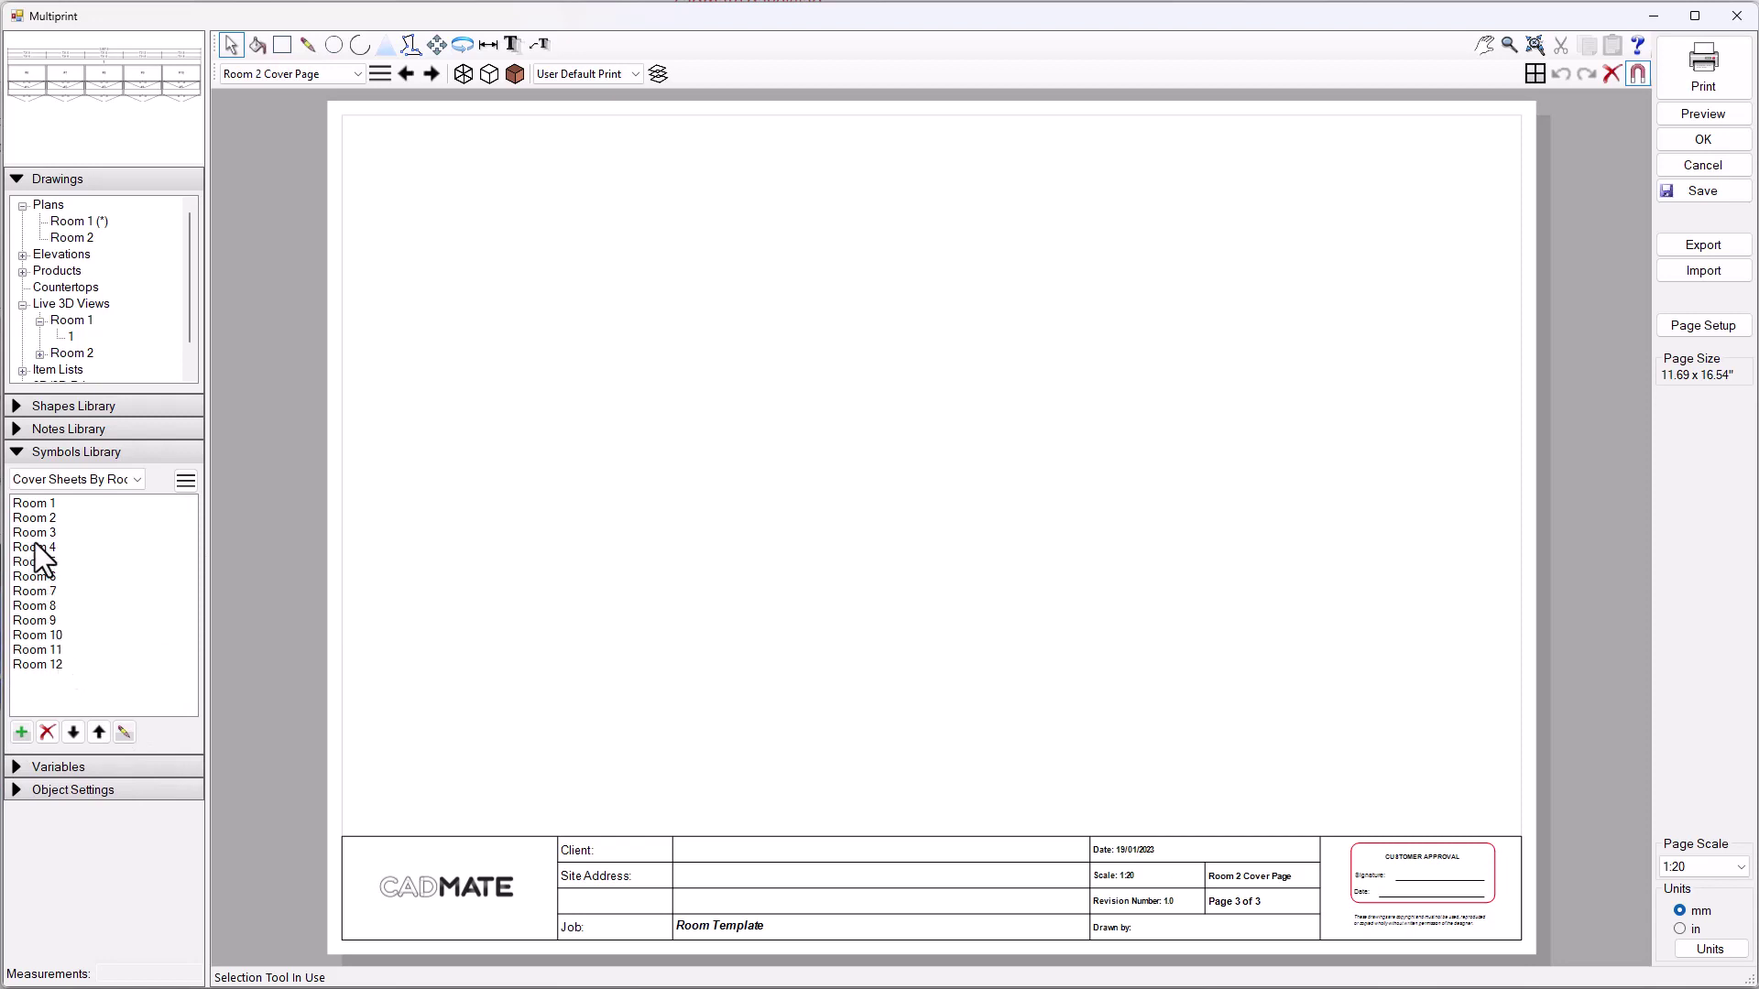
Place the Room 2 cover sheet from Cover Sheets By Room onto the page.
{"action": "left_click", "coordinate": [42, 520]}
{"action": "left_click_drag", "start_coordinate": [31, 520], "coordinate": [953, 471]}
{"action": "left_click", "coordinate": [925, 478]}
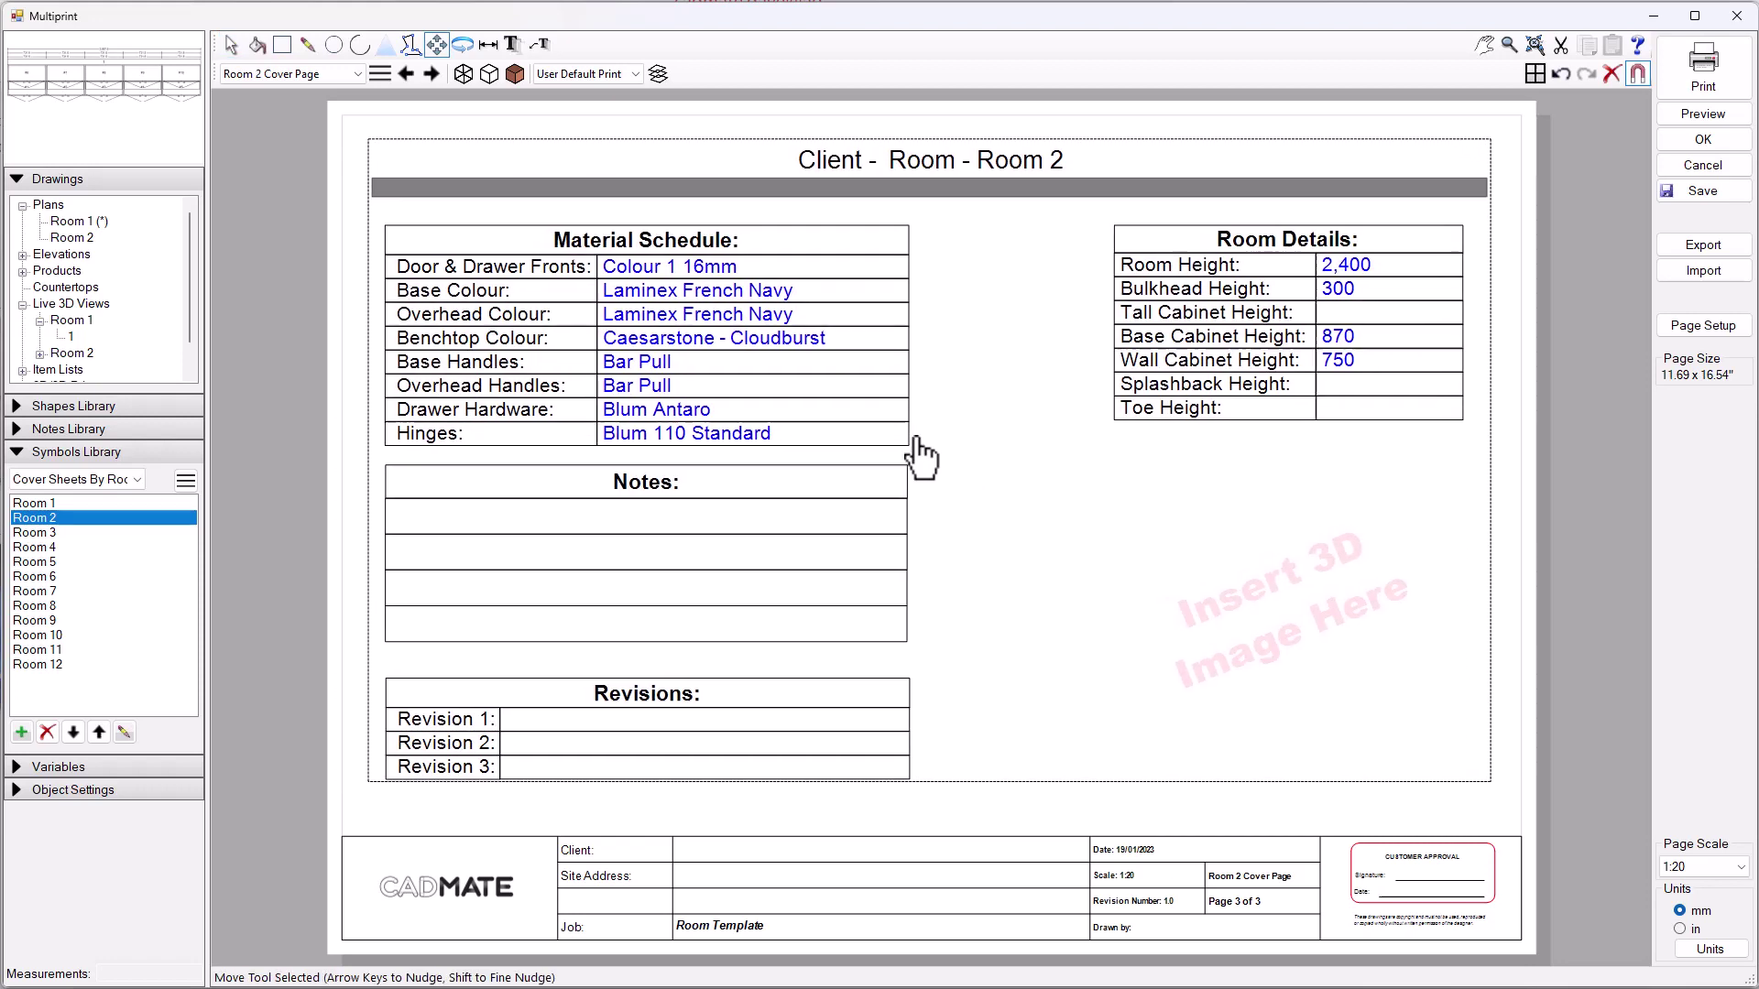
{"action": "left_click", "coordinate": [231, 45]}
{"action": "left_click", "coordinate": [948, 804]}
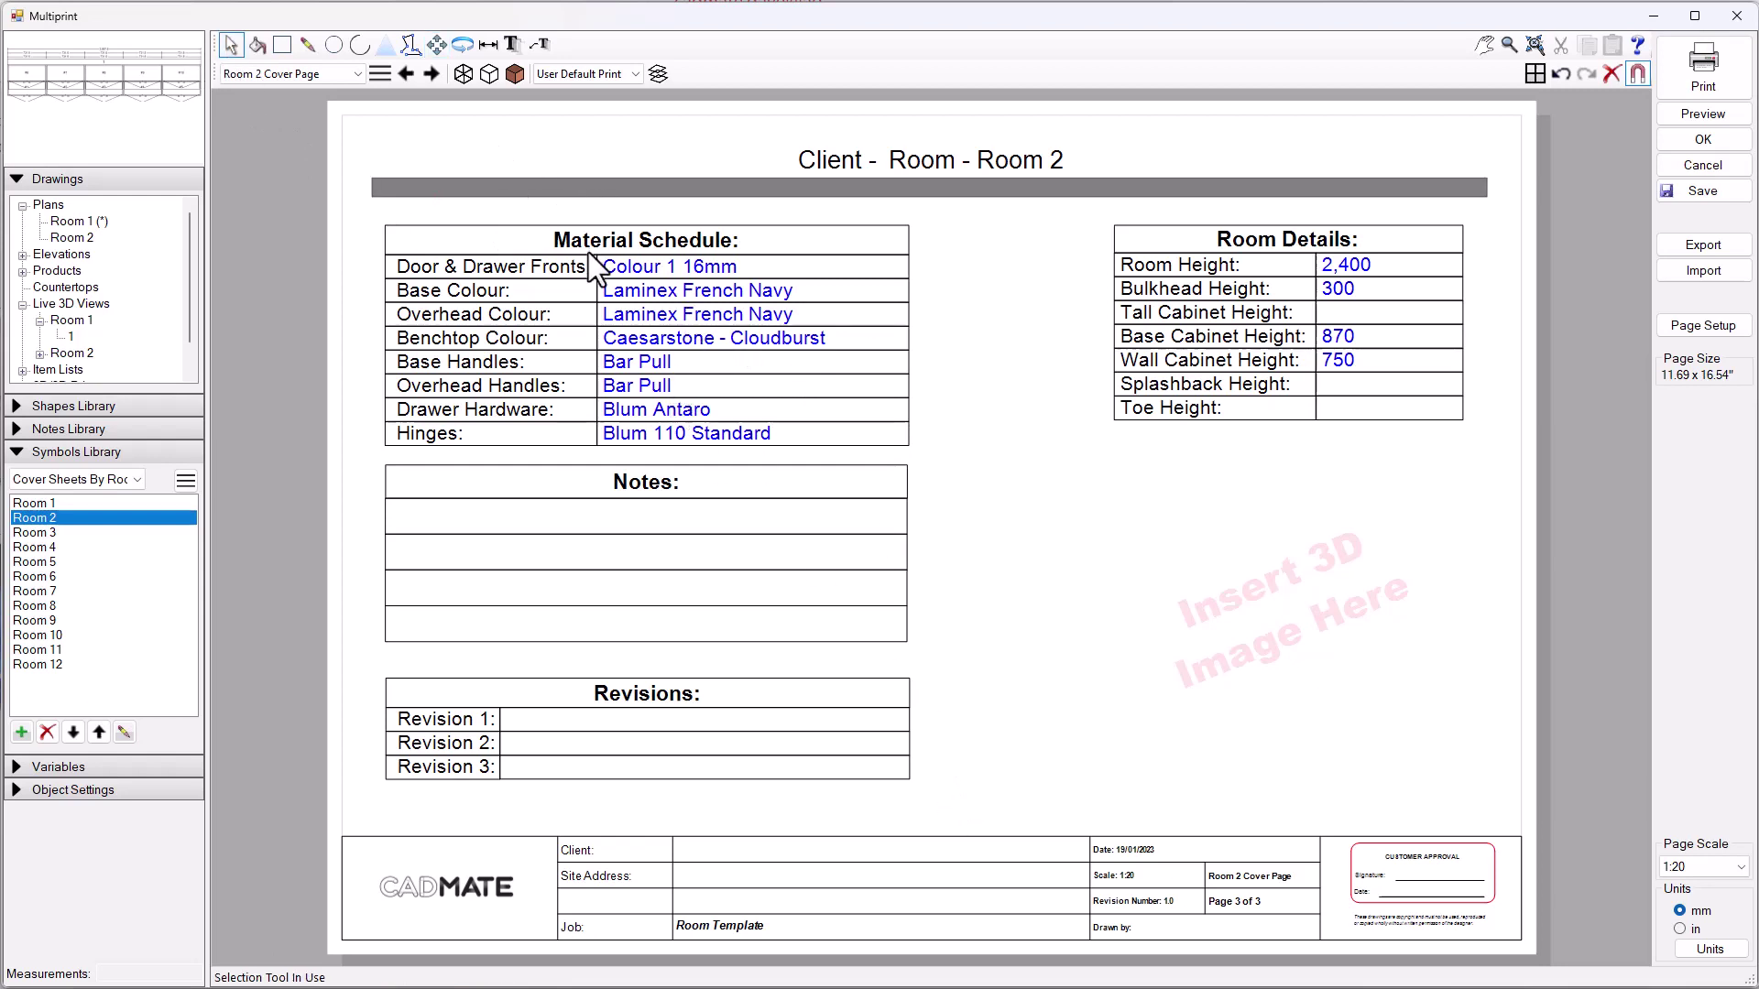
Check the Room 1 cover sheet on Page 1, then return to the Room 2 Cover Page.
{"action": "left_click", "coordinate": [318, 73]}
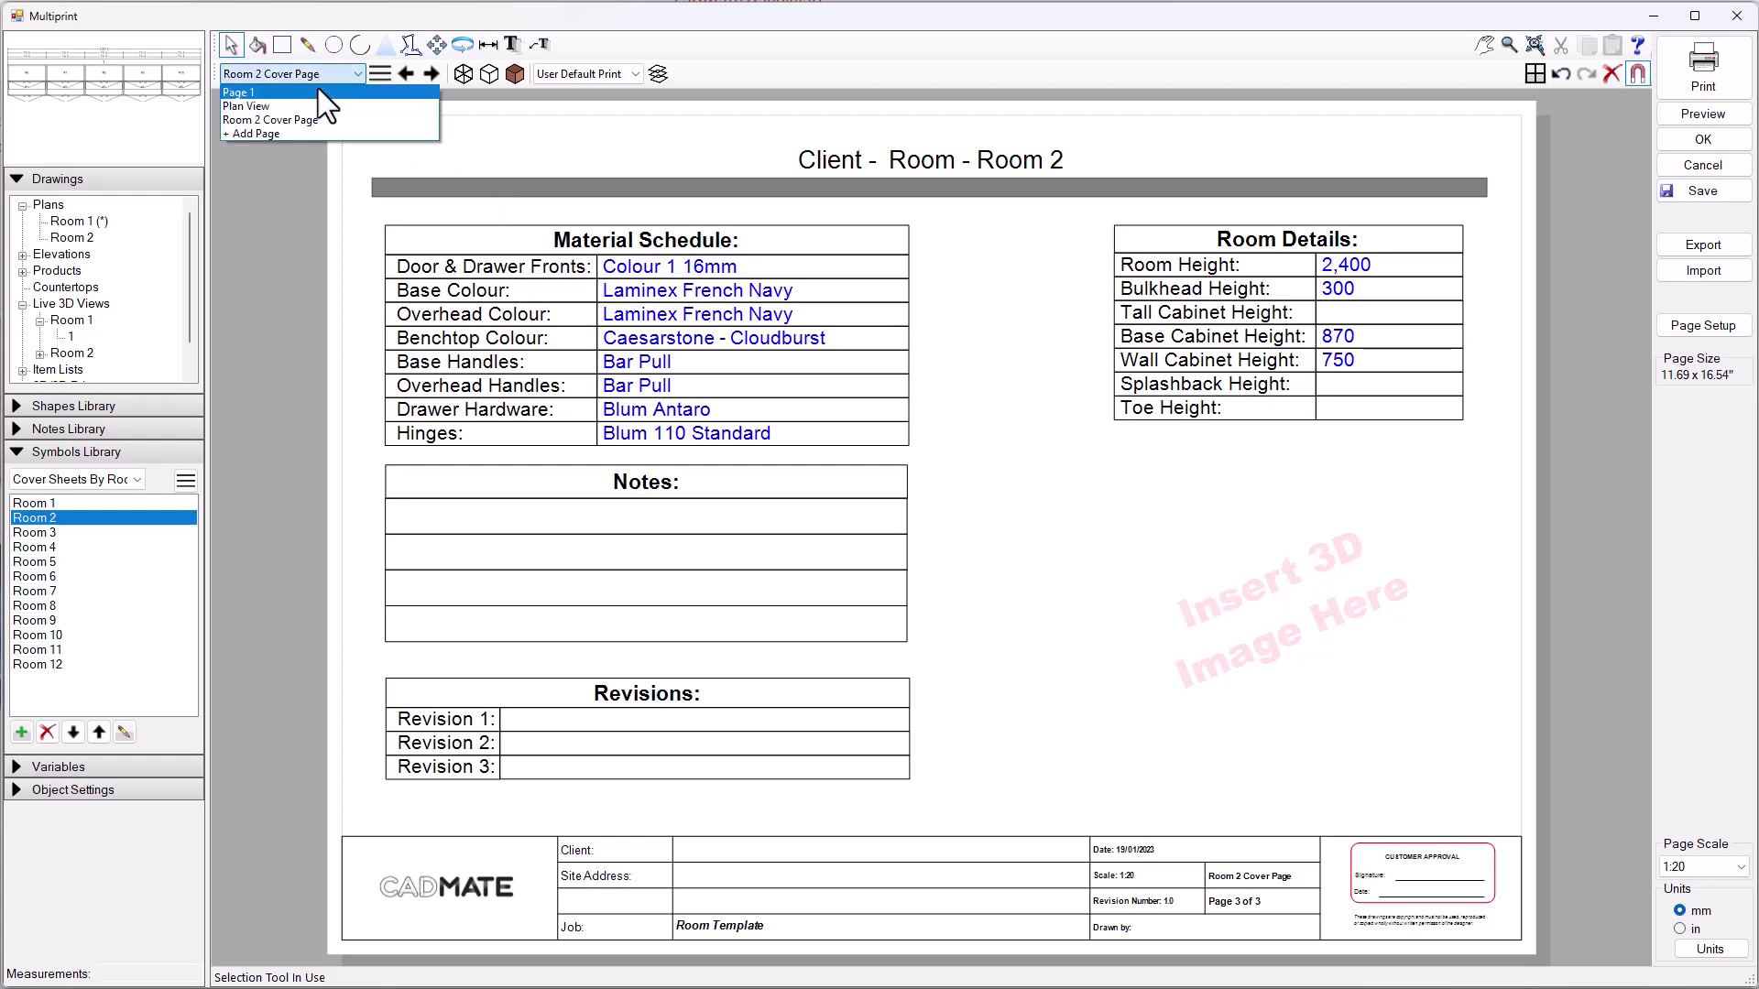
{"action": "left_click", "coordinate": [317, 88]}
{"action": "left_click", "coordinate": [681, 275]}
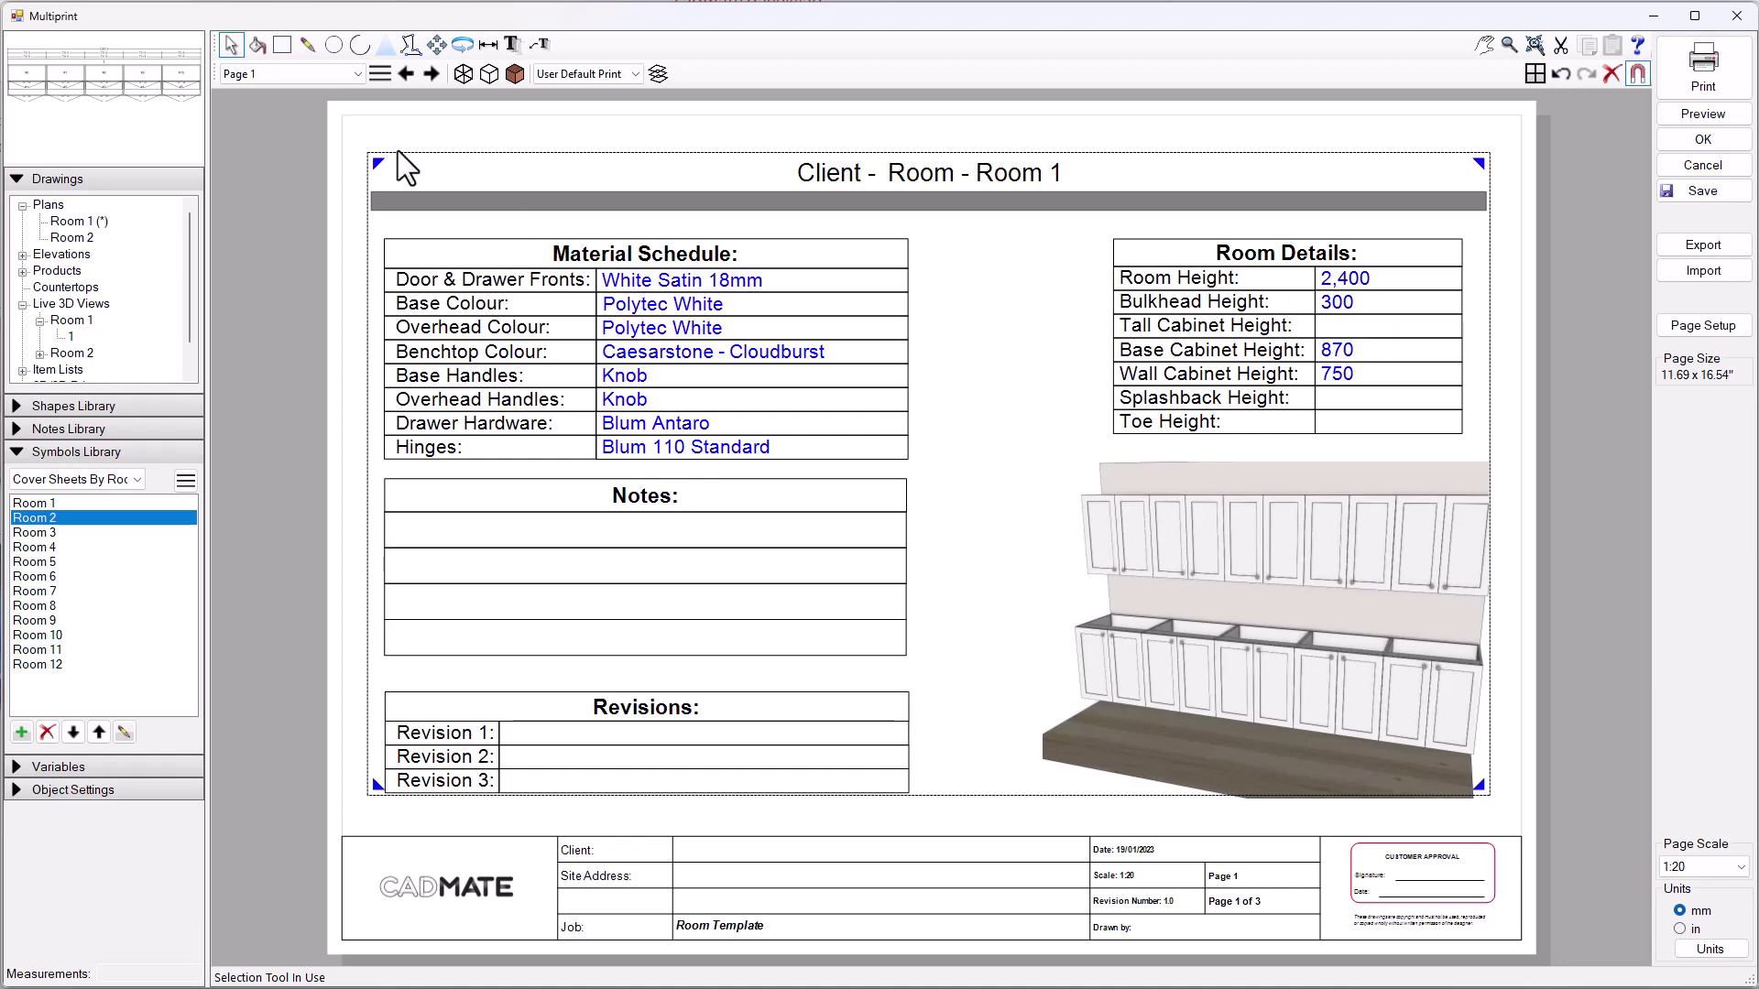
{"action": "left_click", "coordinate": [293, 71]}
{"action": "left_click", "coordinate": [302, 120]}
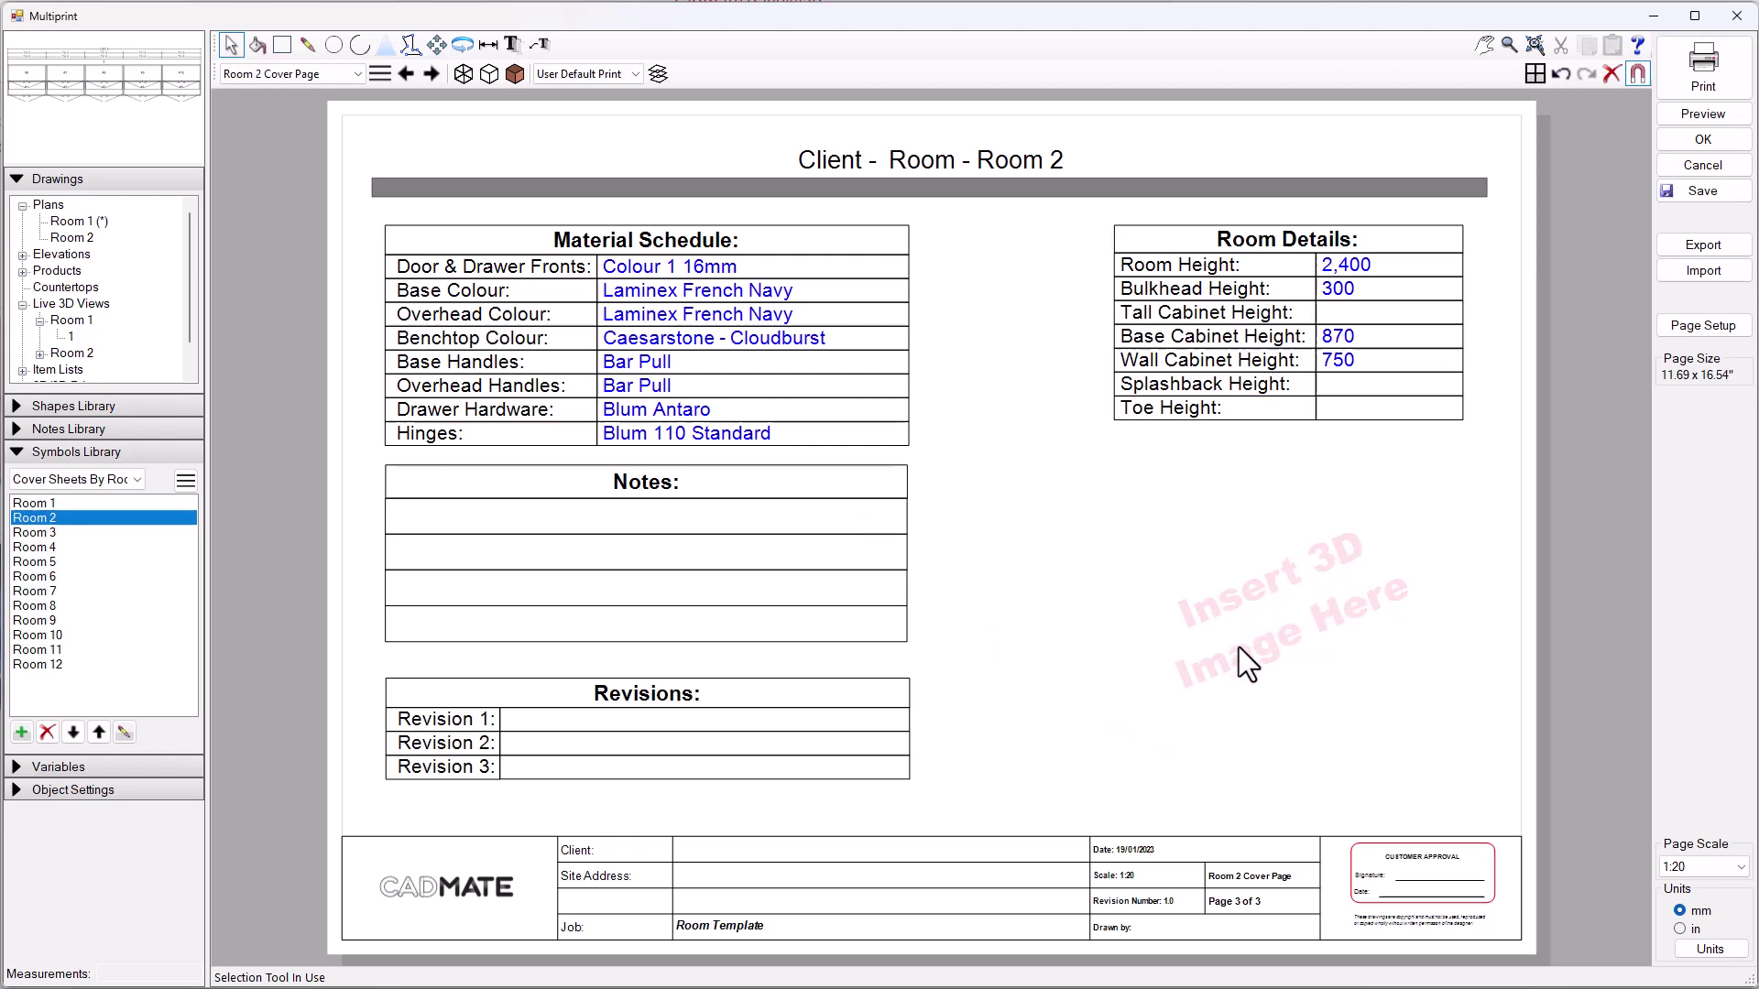
Place the Room 2 3D cabinet view on the cover sheet and enlarge it beside the schedules.
{"action": "left_click", "coordinate": [40, 354]}
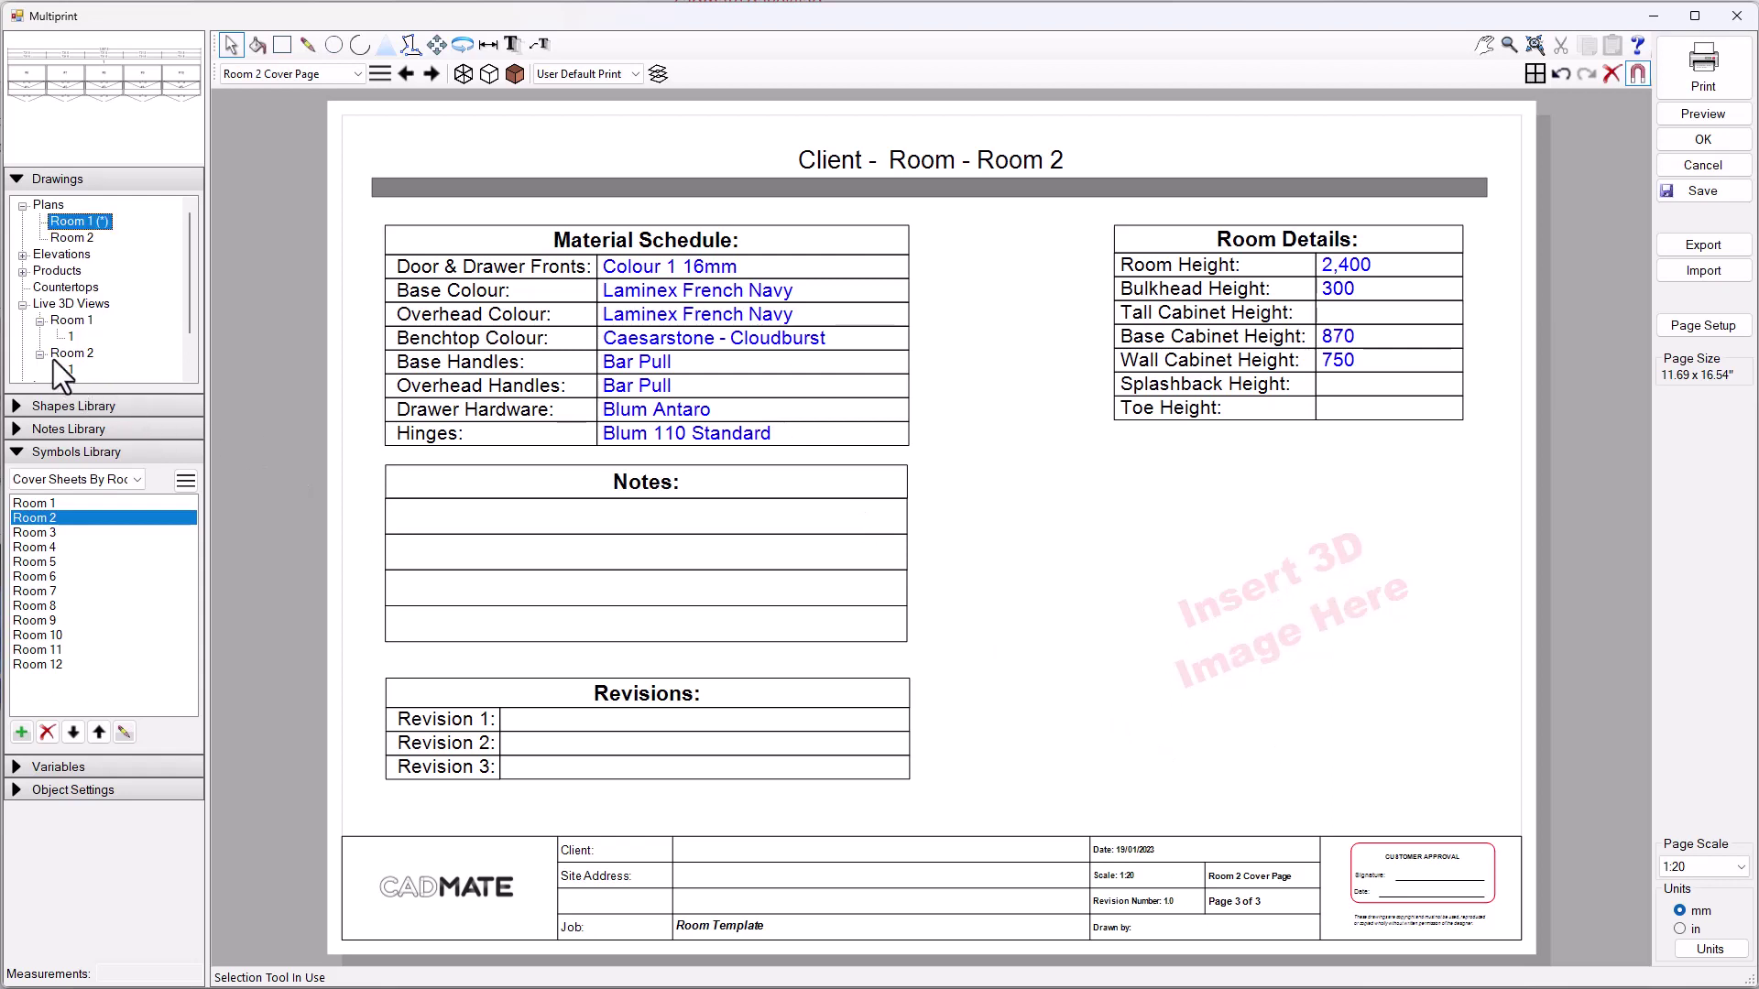
{"action": "left_click", "coordinate": [70, 369]}
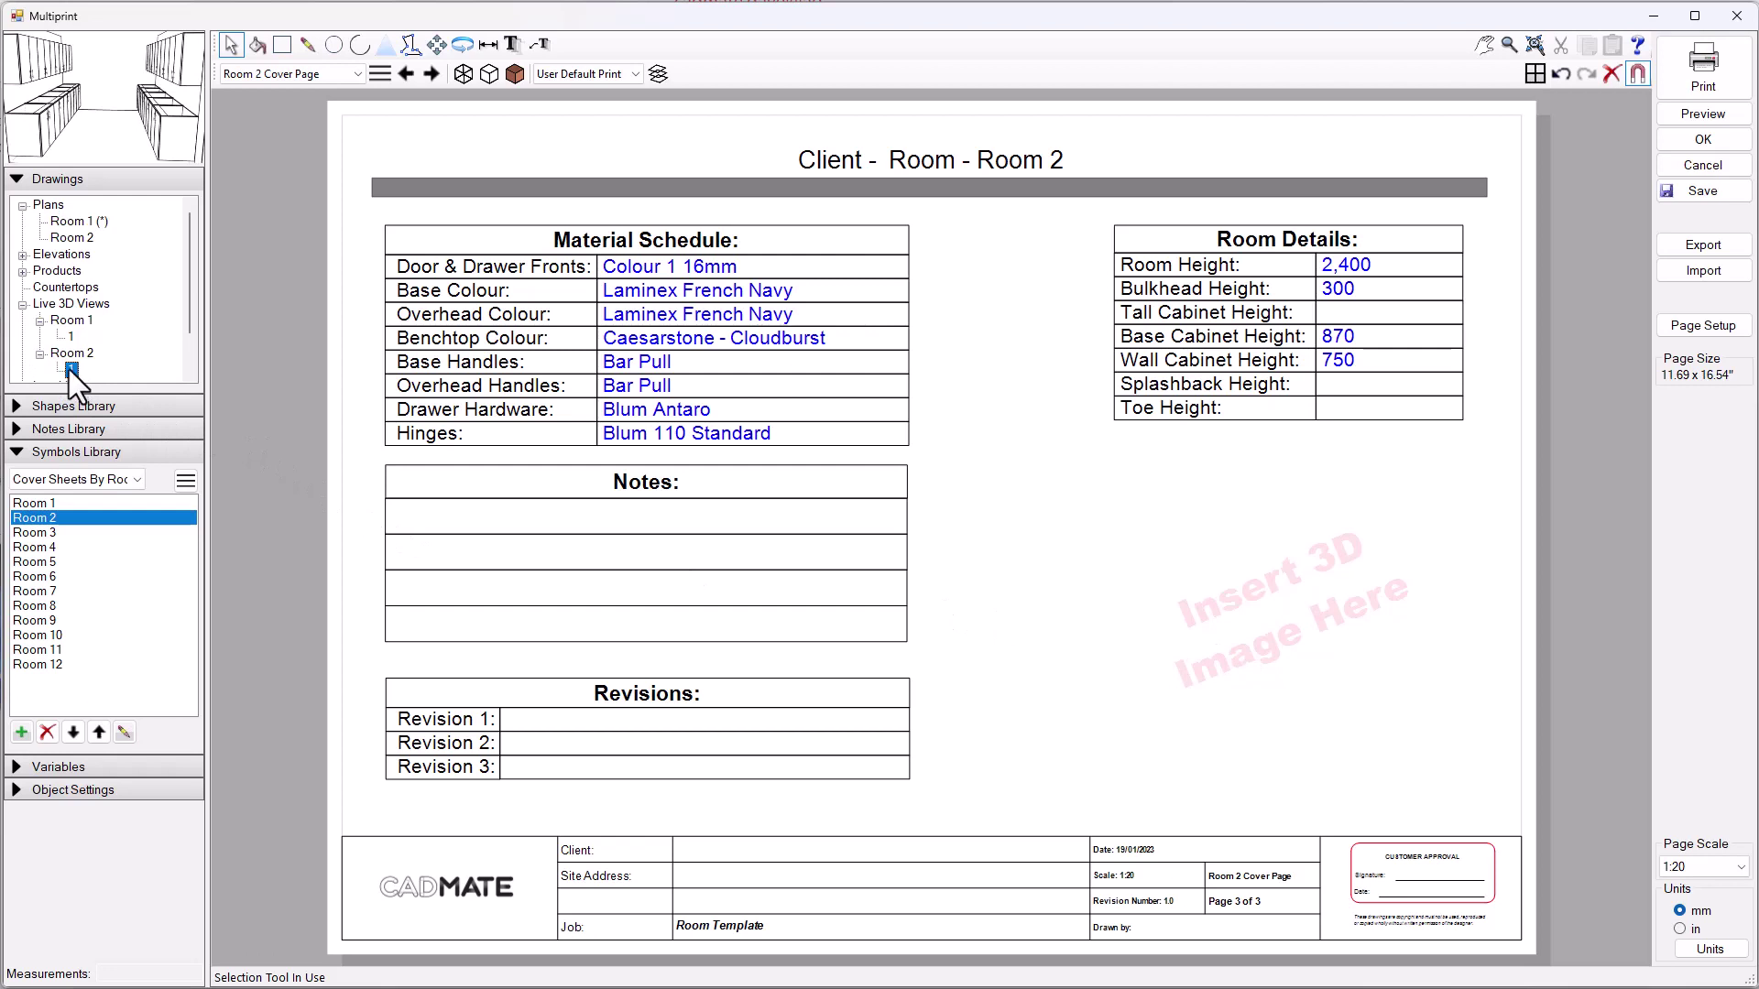
{"action": "left_click", "coordinate": [1220, 652]}
{"action": "left_click_drag", "start_coordinate": [1224, 634], "coordinate": [1514, 435]}
{"action": "left_click_drag", "start_coordinate": [1160, 680], "coordinate": [1003, 786]}
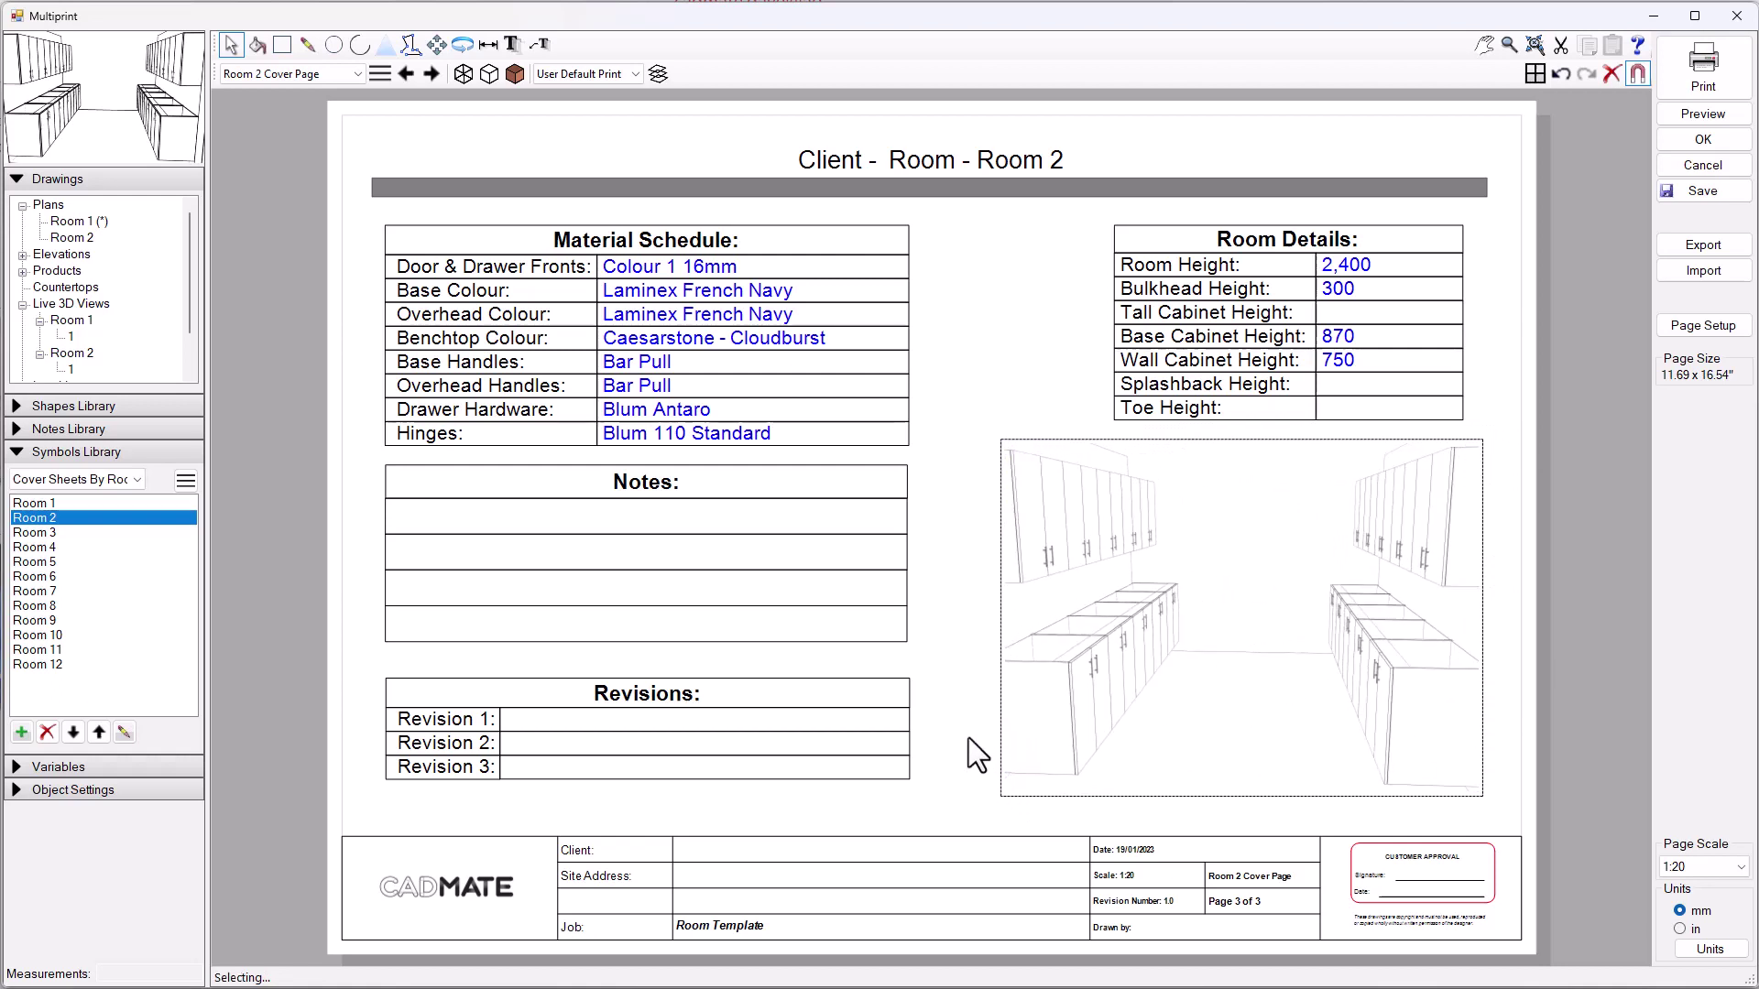
{"action": "left_click", "coordinate": [969, 740]}
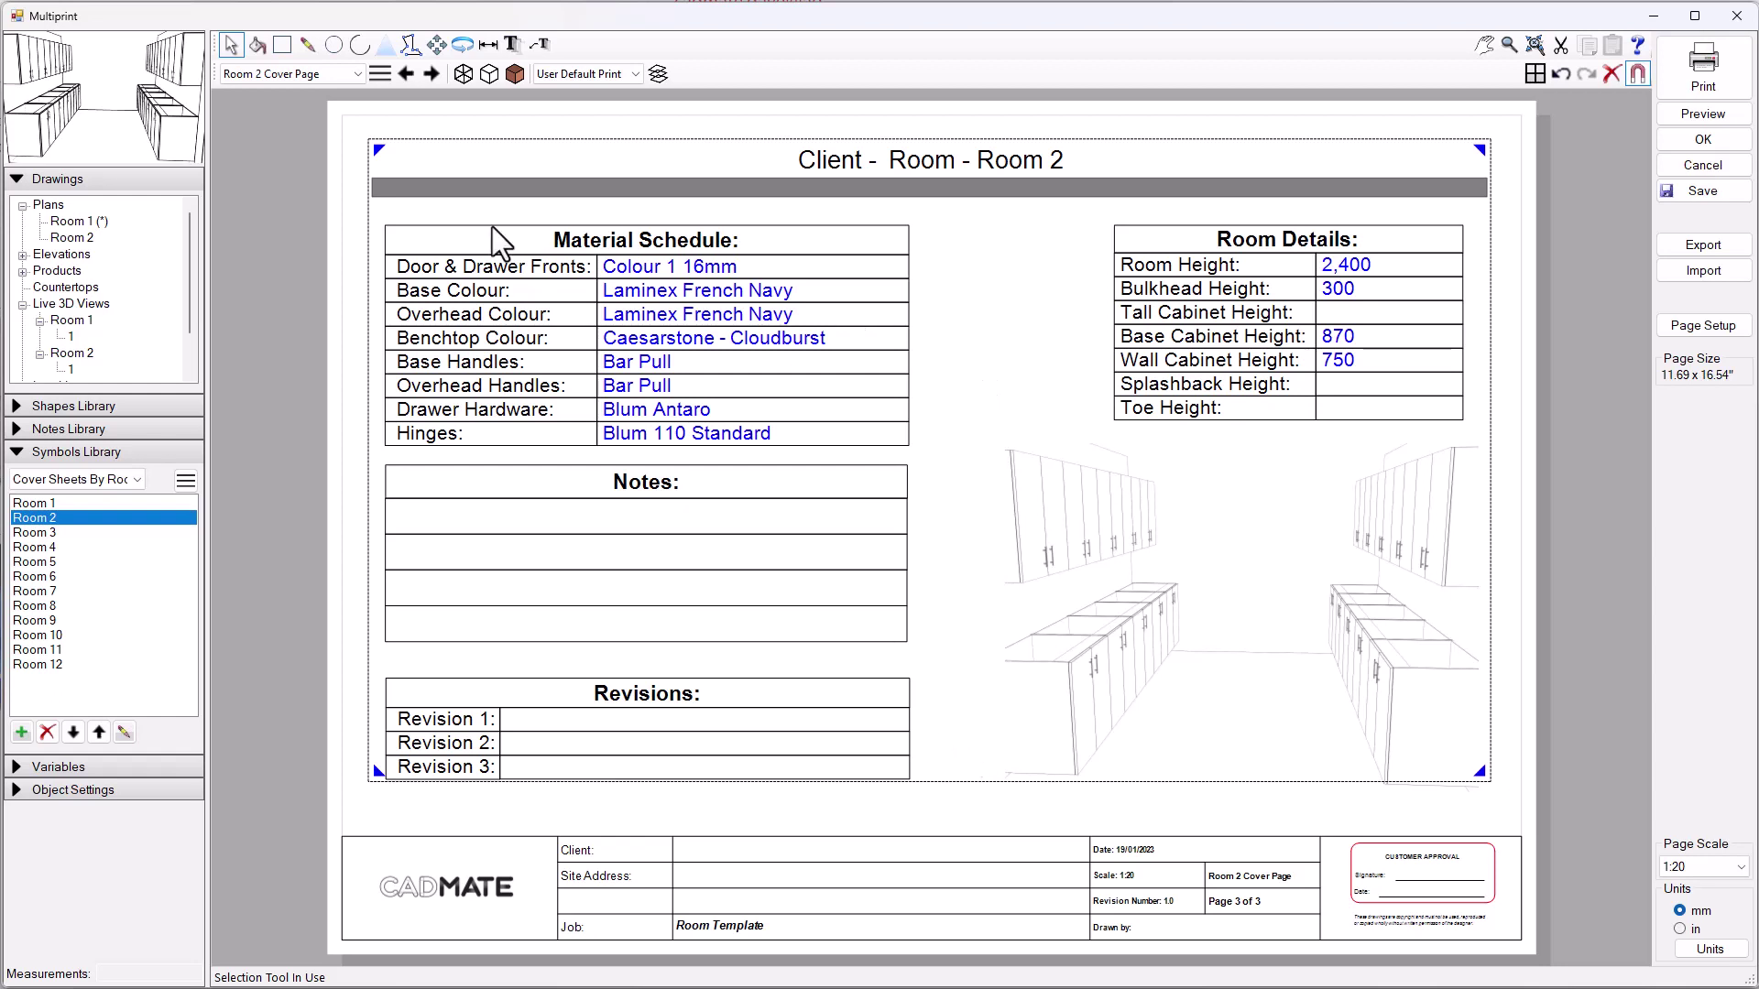
Create page 4 titled 'Room 2 Plan View' and position the Room 2 cabinet plan on it.
{"action": "left_click", "coordinate": [331, 75]}
{"action": "left_click", "coordinate": [310, 134]}
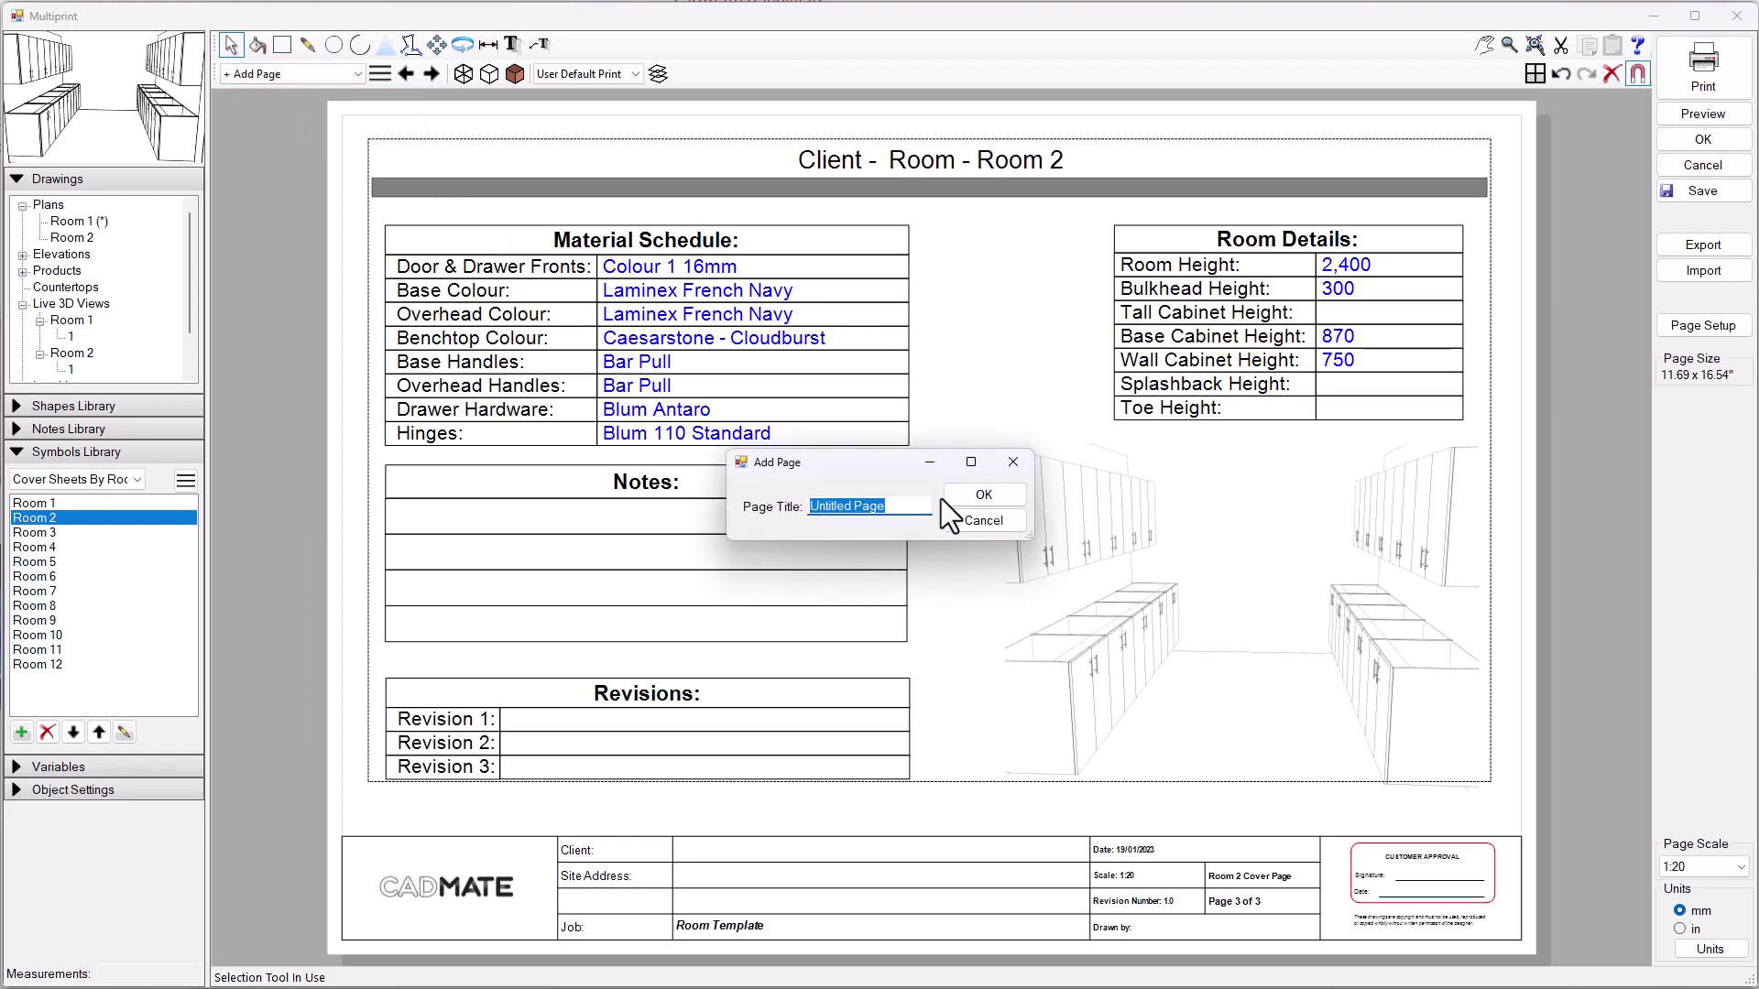
{"action": "type", "text": "Room 2 Plan Vi"}
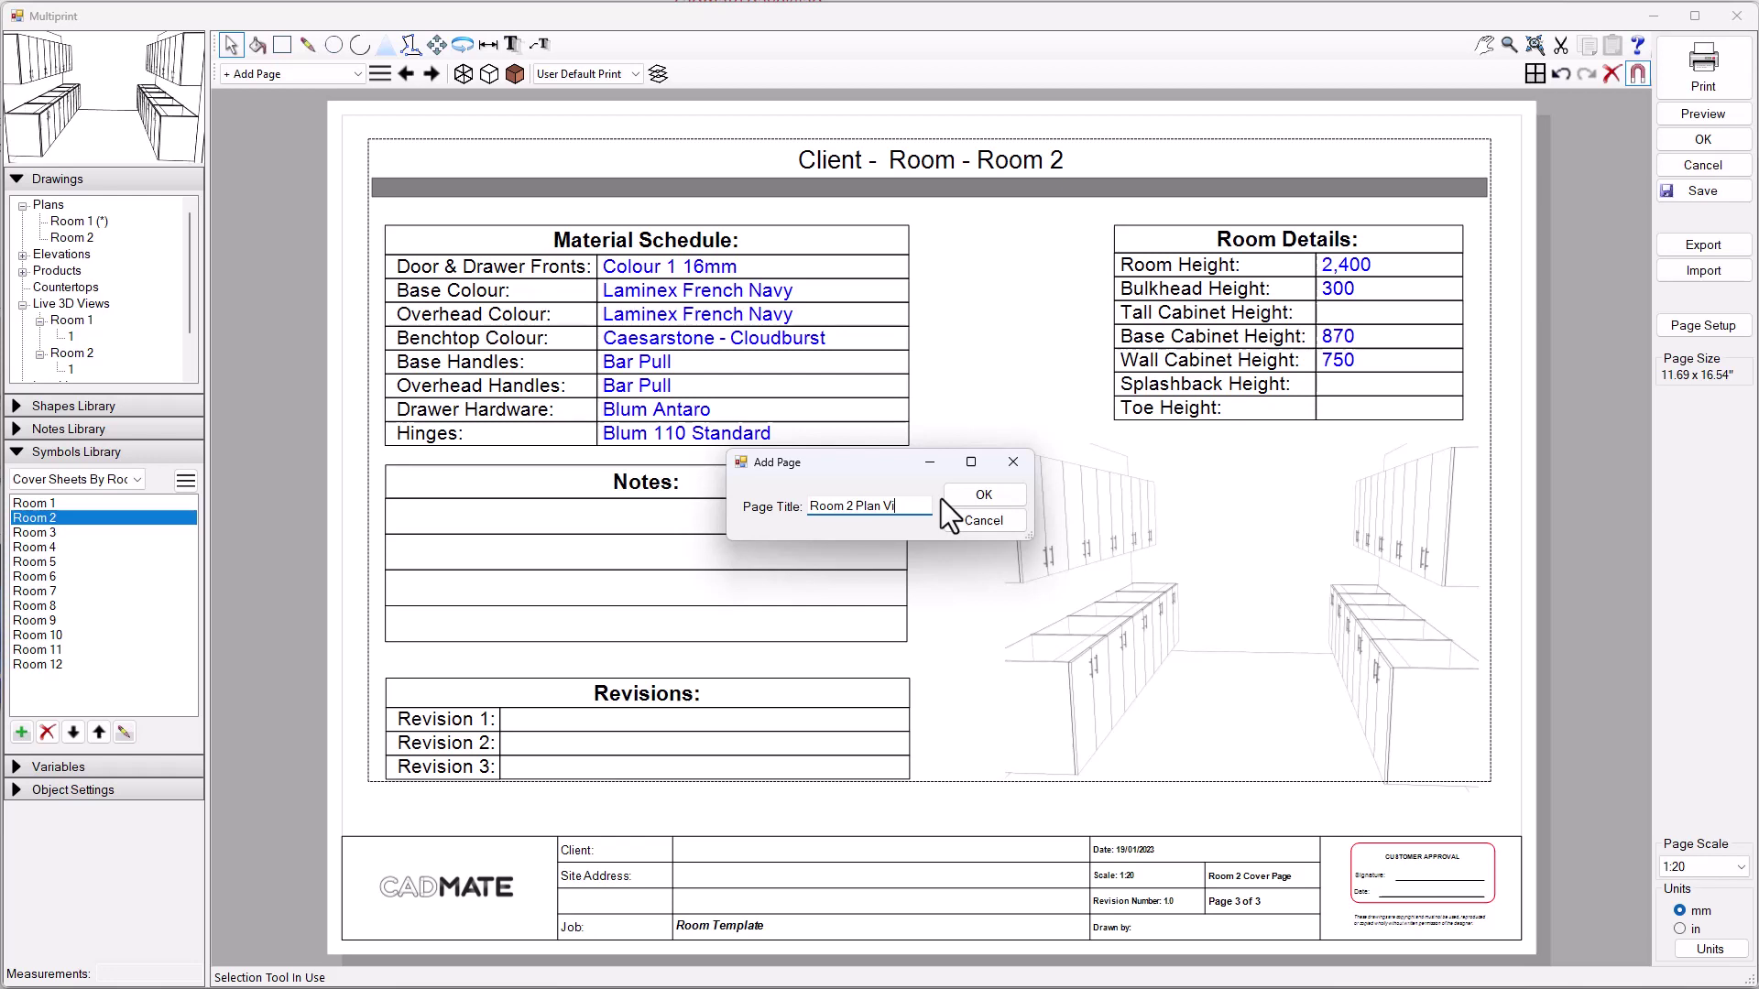
{"action": "type", "text": "ew"}
{"action": "key", "text": "Return"}
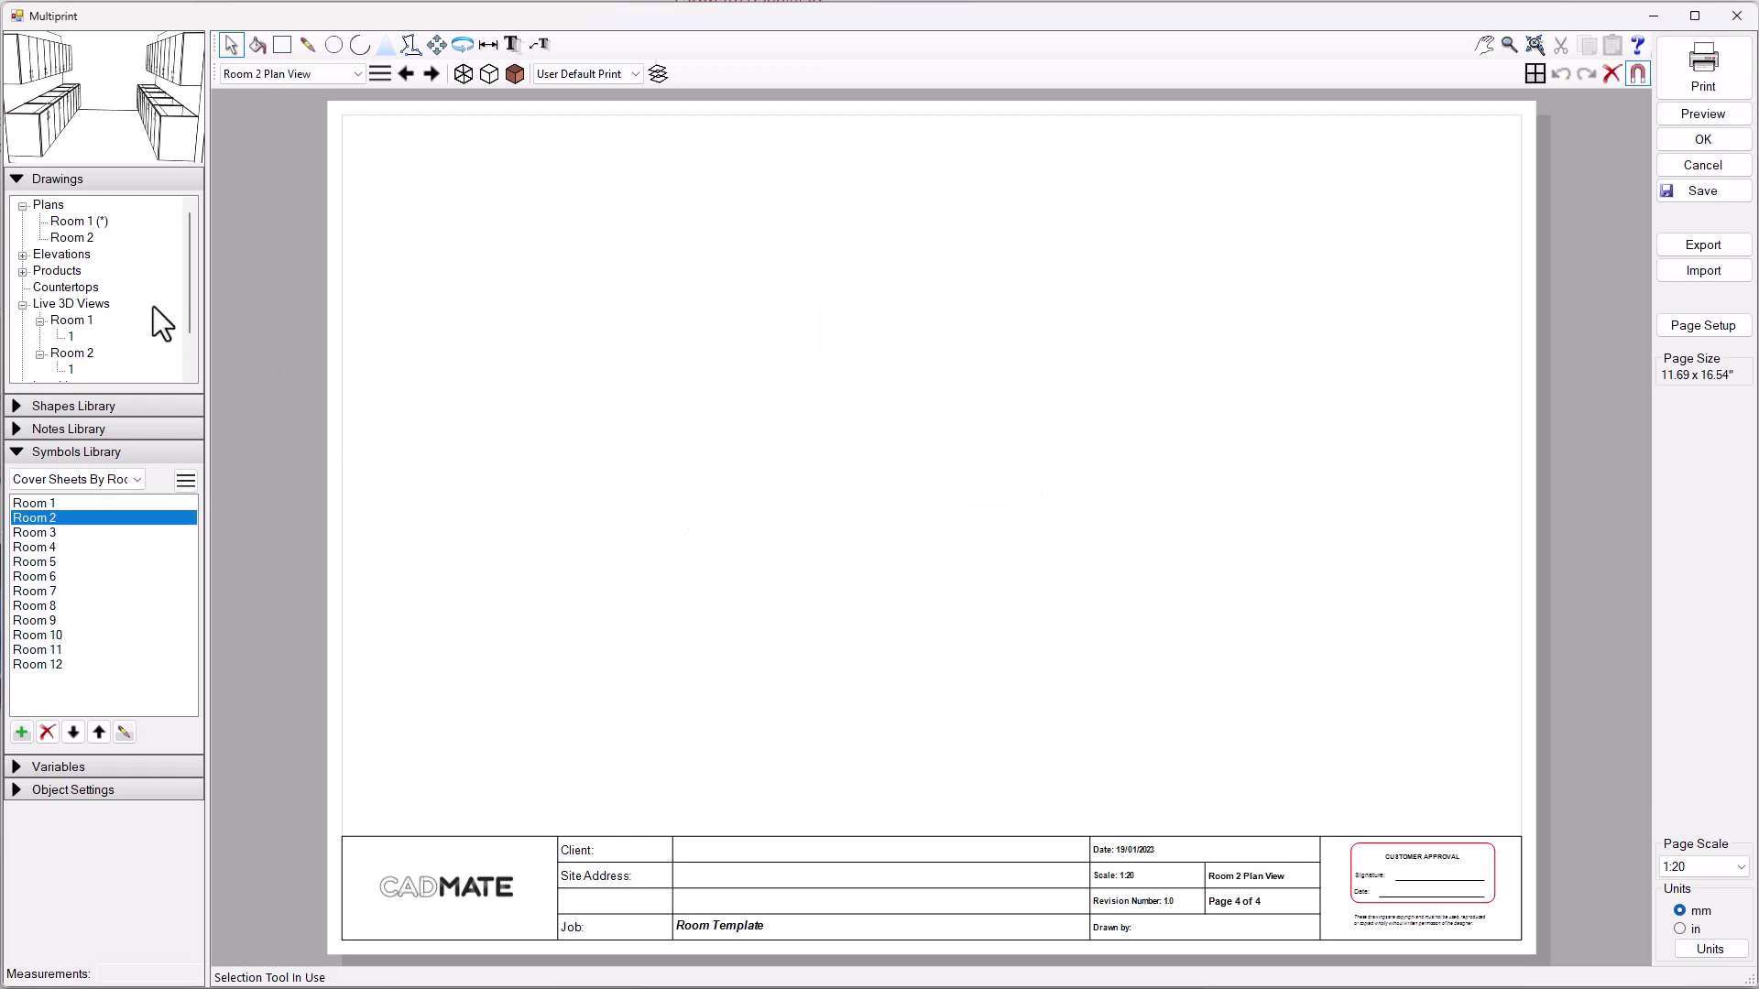
{"action": "mouse_move", "coordinate": [74, 238]}
{"action": "left_mouse_down"}
{"action": "mouse_move", "coordinate": [772, 675]}
{"action": "mouse_move", "coordinate": [736, 607]}
{"action": "mouse_move", "coordinate": [801, 531]}
{"action": "left_mouse_up"}
{"action": "left_click_drag", "start_coordinate": [996, 300], "coordinate": [1171, 202]}
{"action": "left_click", "coordinate": [1227, 414]}
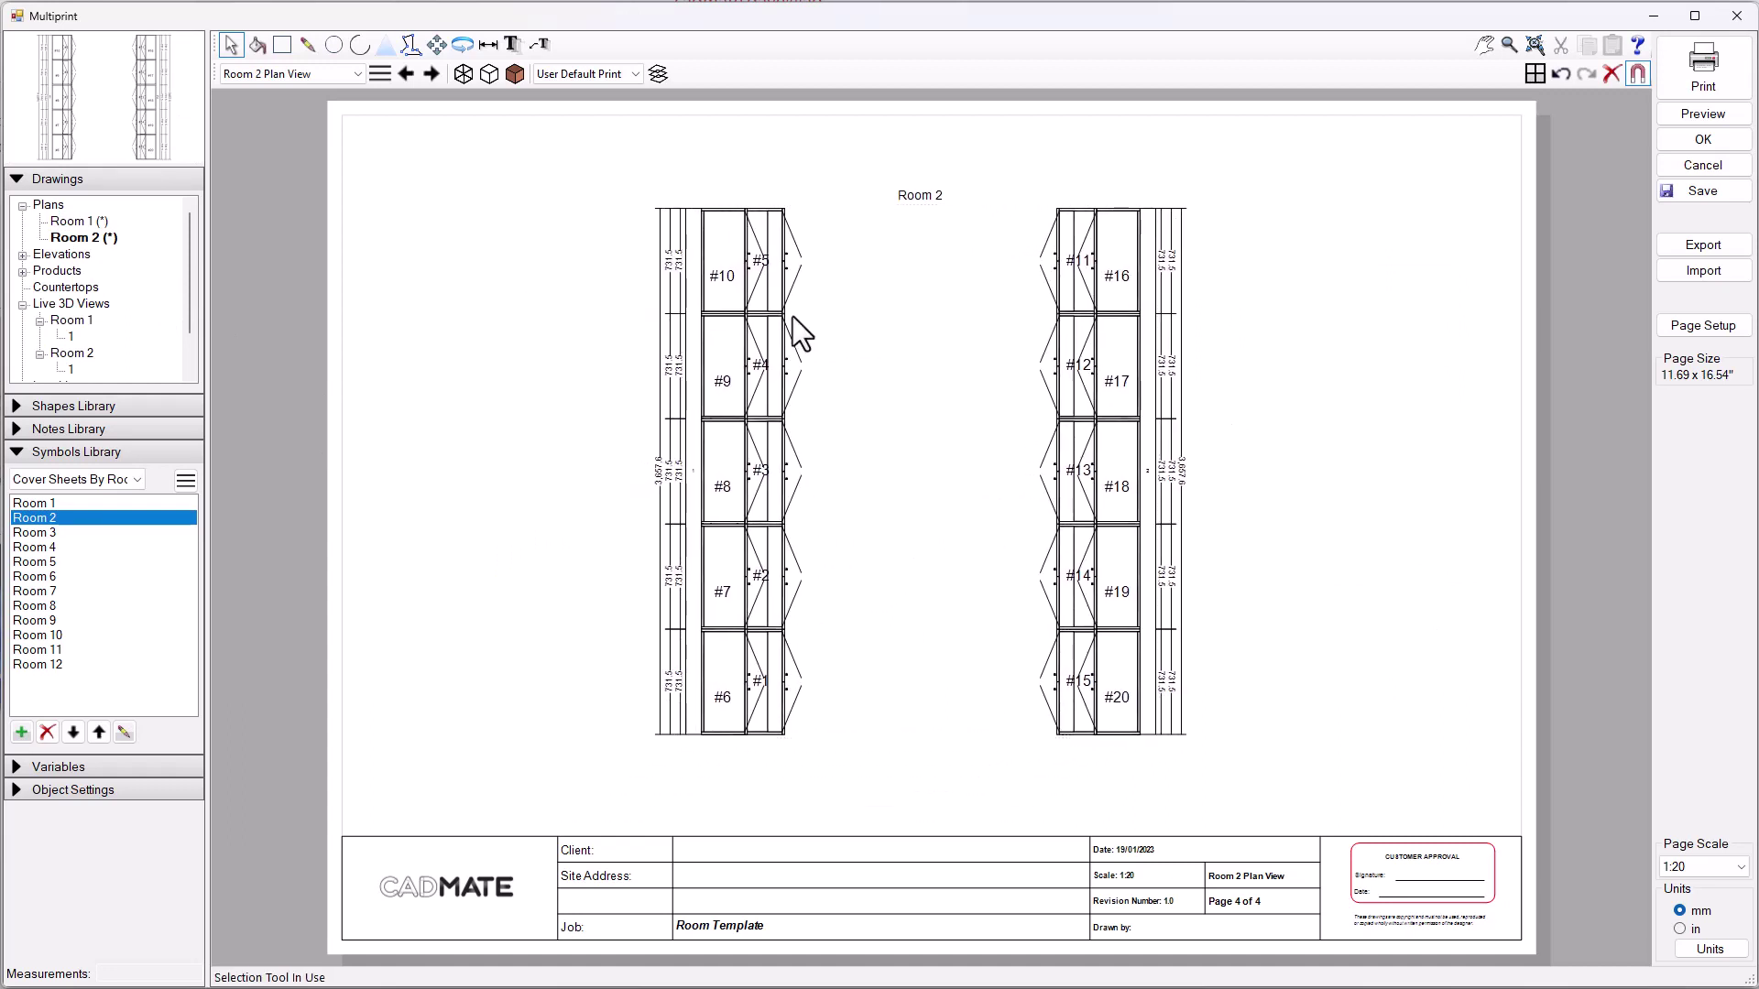
Return to the Room 2 Cover Page and open the 'Client - Room - Room 2' title, cancelling without changes.
{"action": "left_click", "coordinate": [297, 72]}
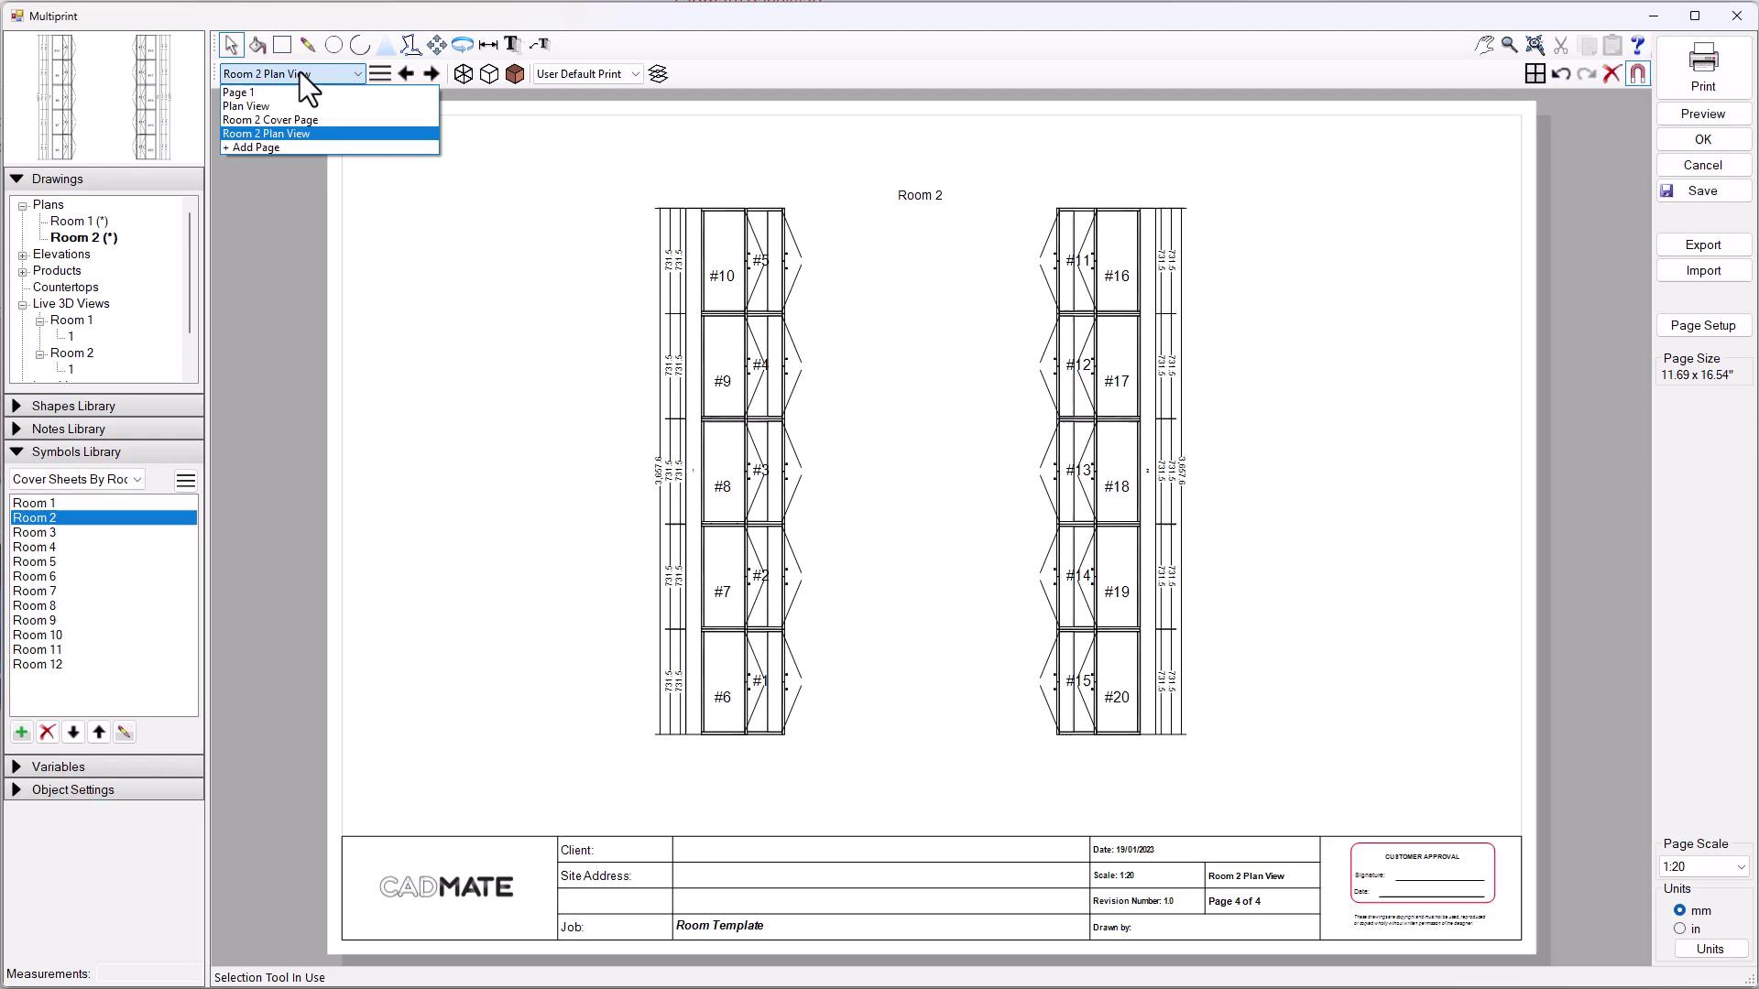
{"action": "left_click", "coordinate": [306, 119]}
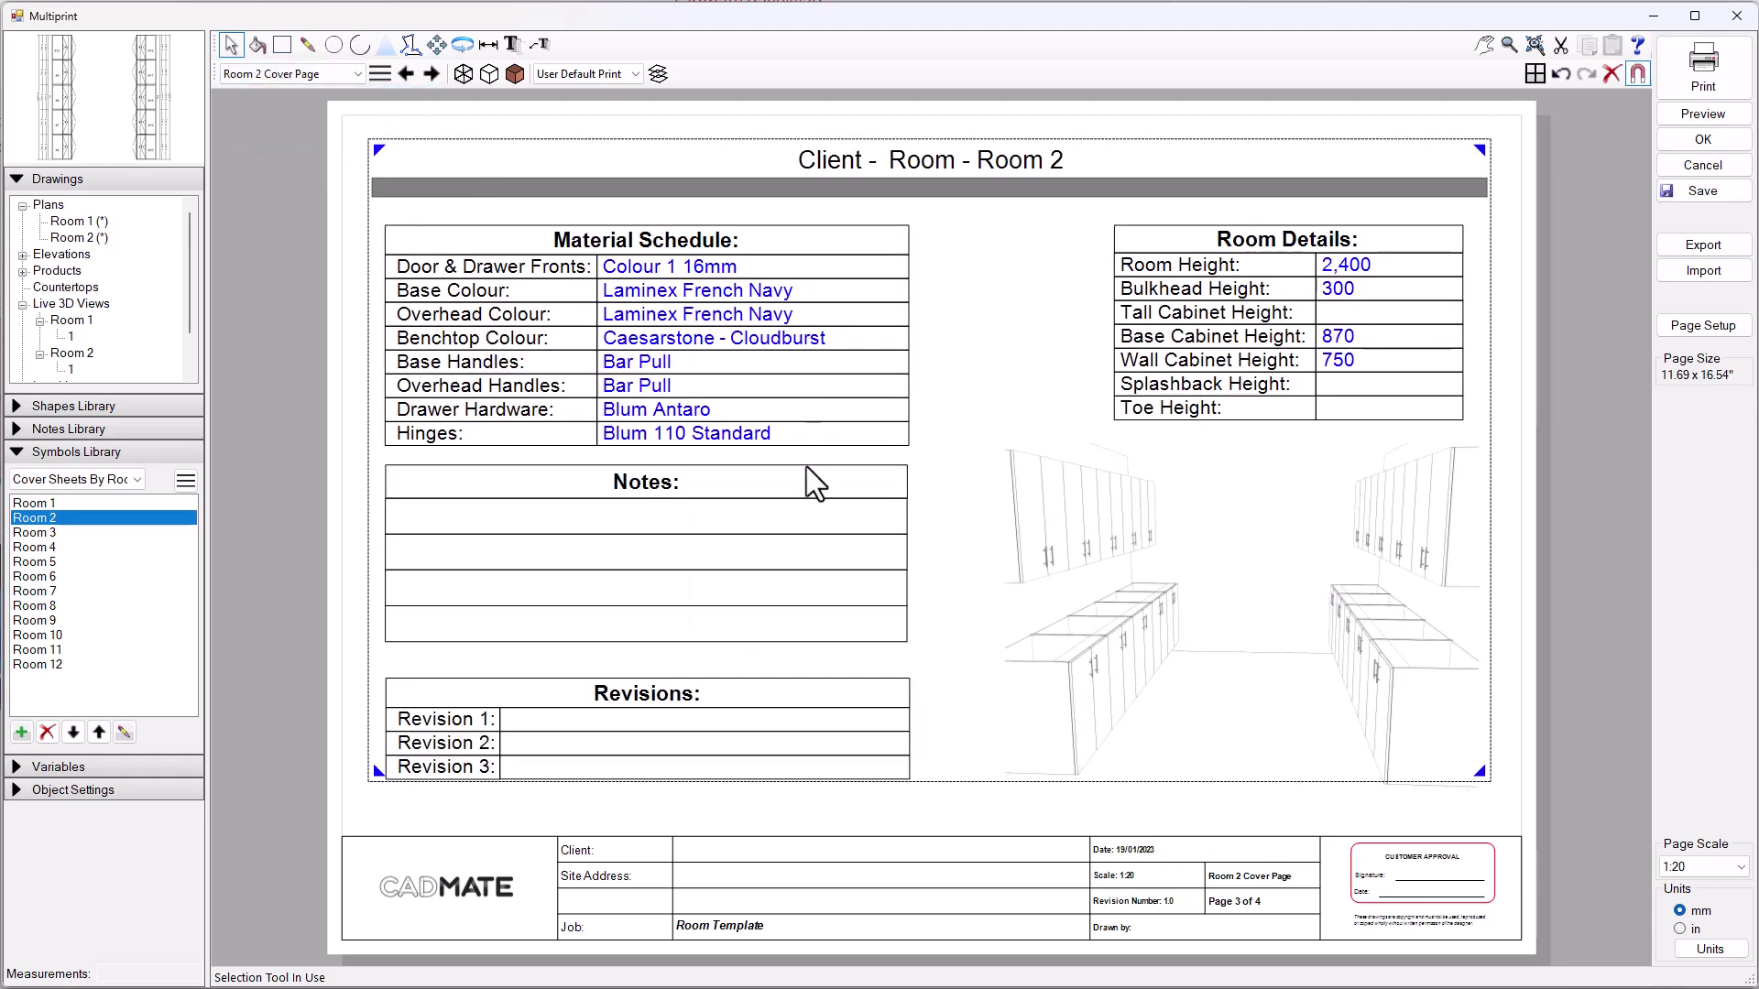
{"action": "left_click", "coordinate": [920, 811]}
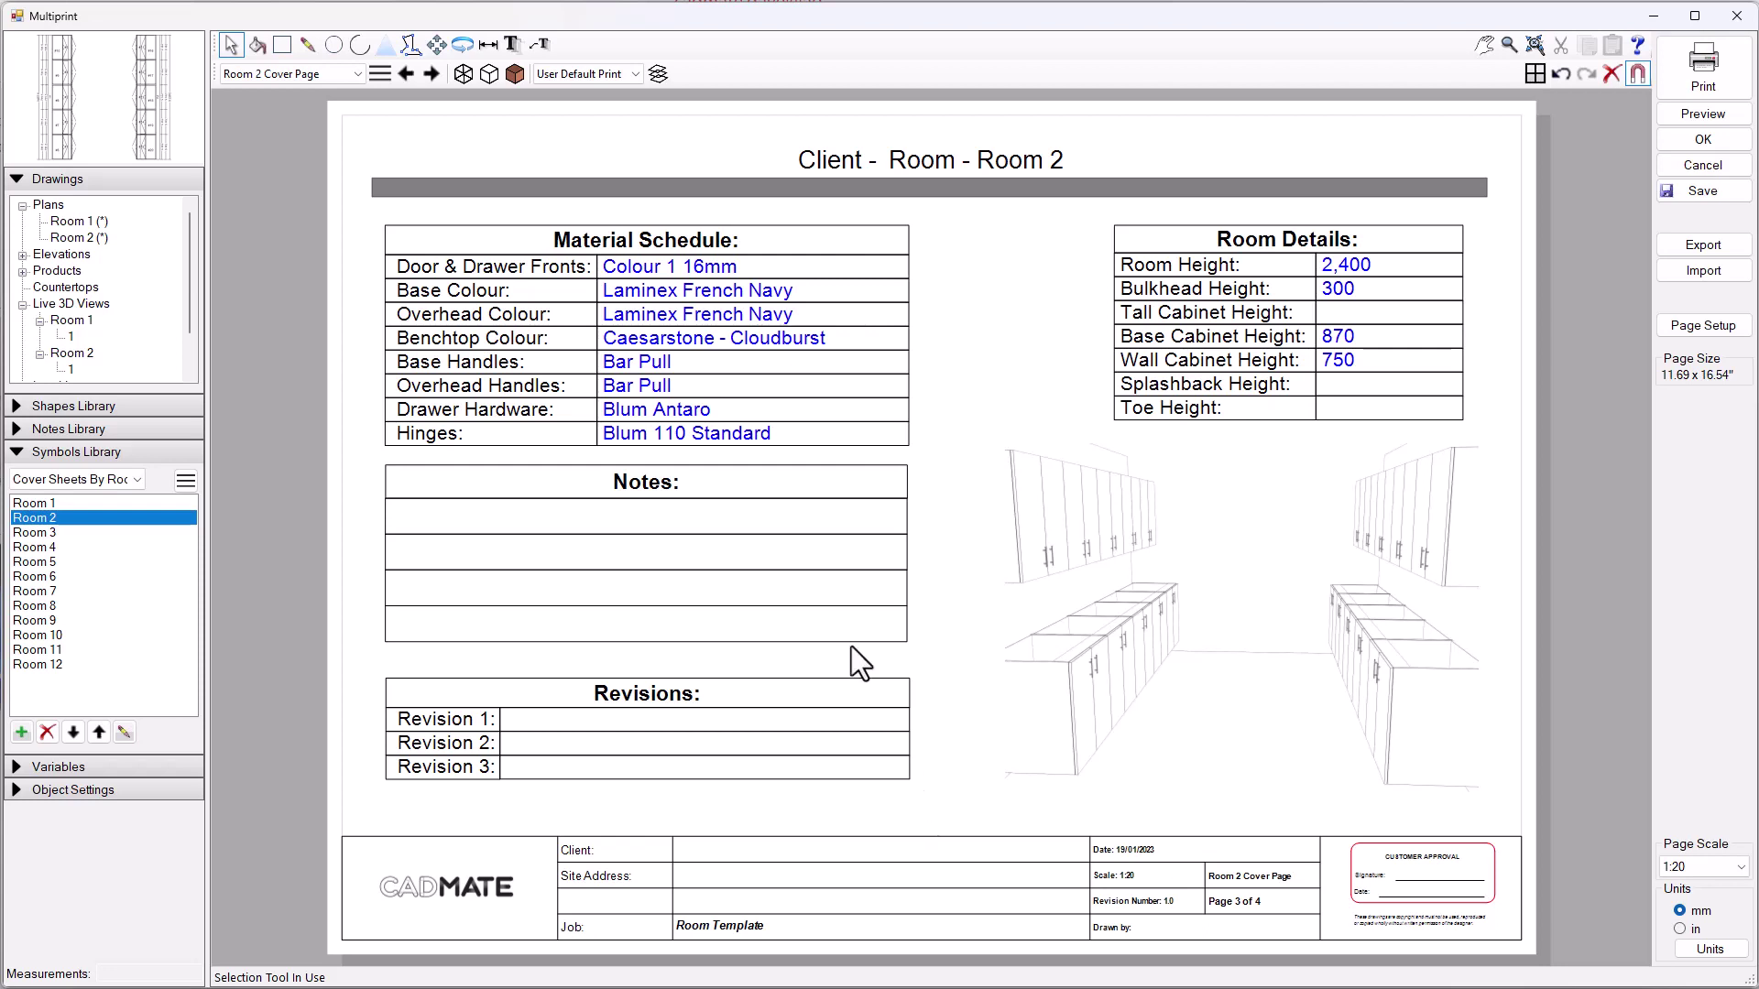
{"action": "left_click", "coordinate": [973, 266]}
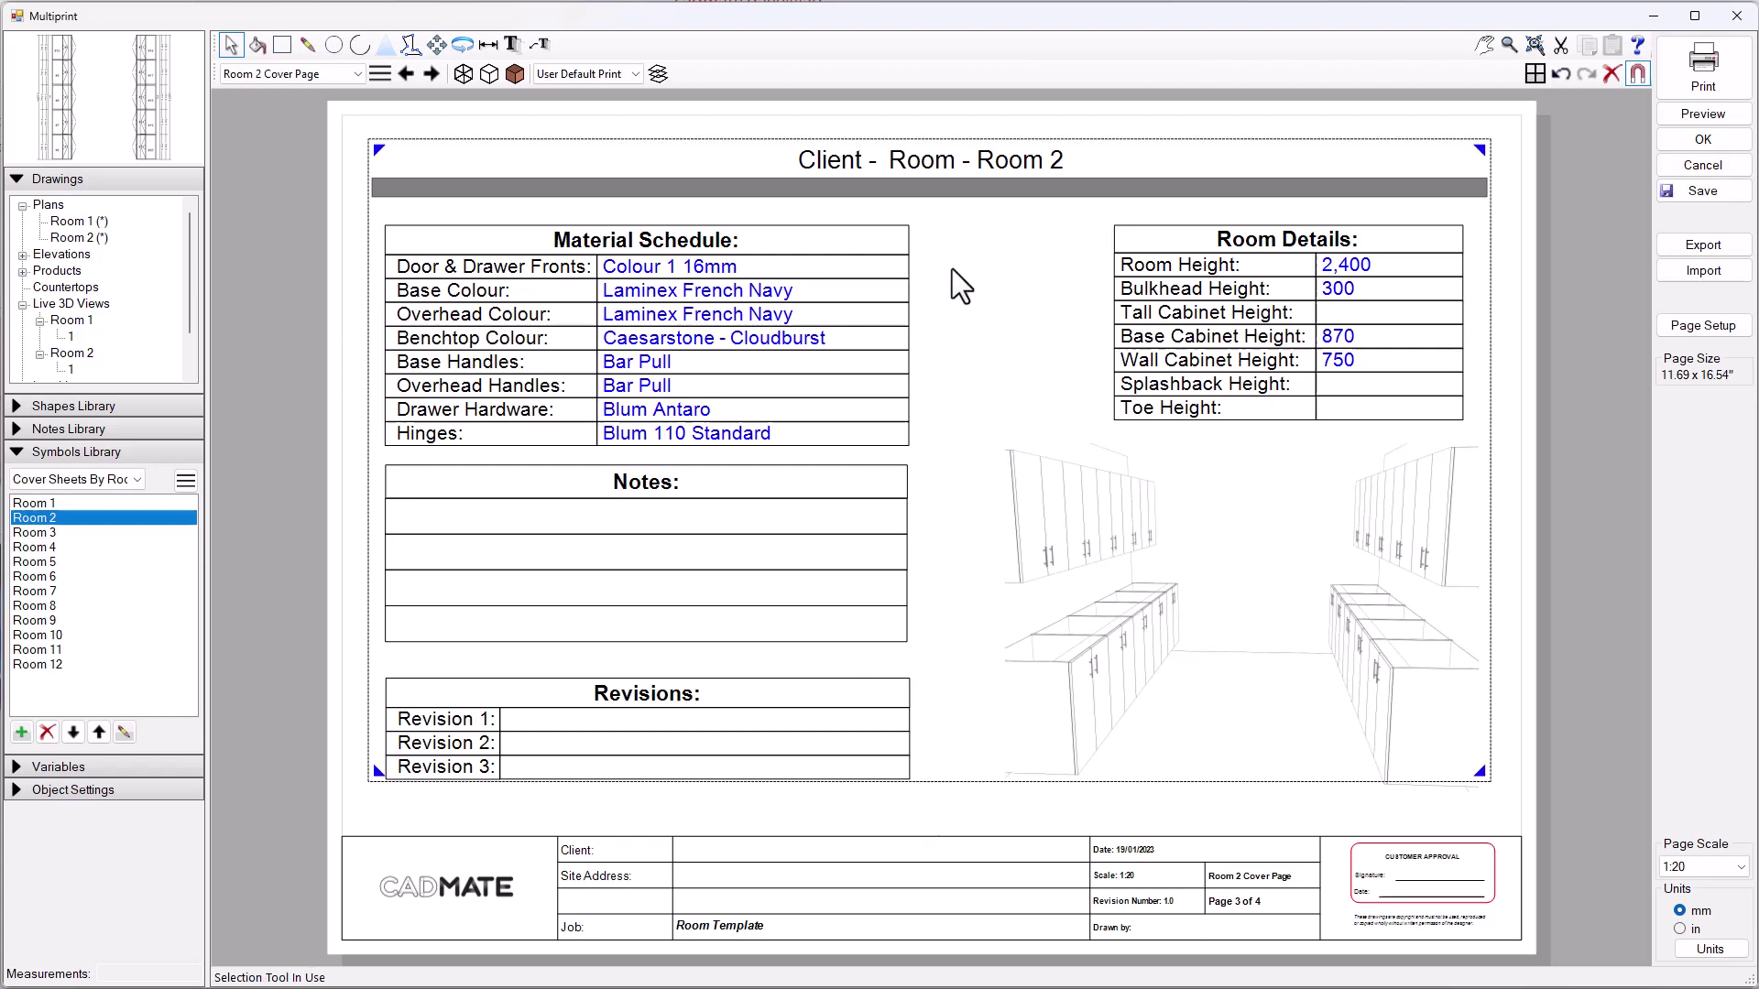
{"action": "double_click", "coordinate": [1000, 267]}
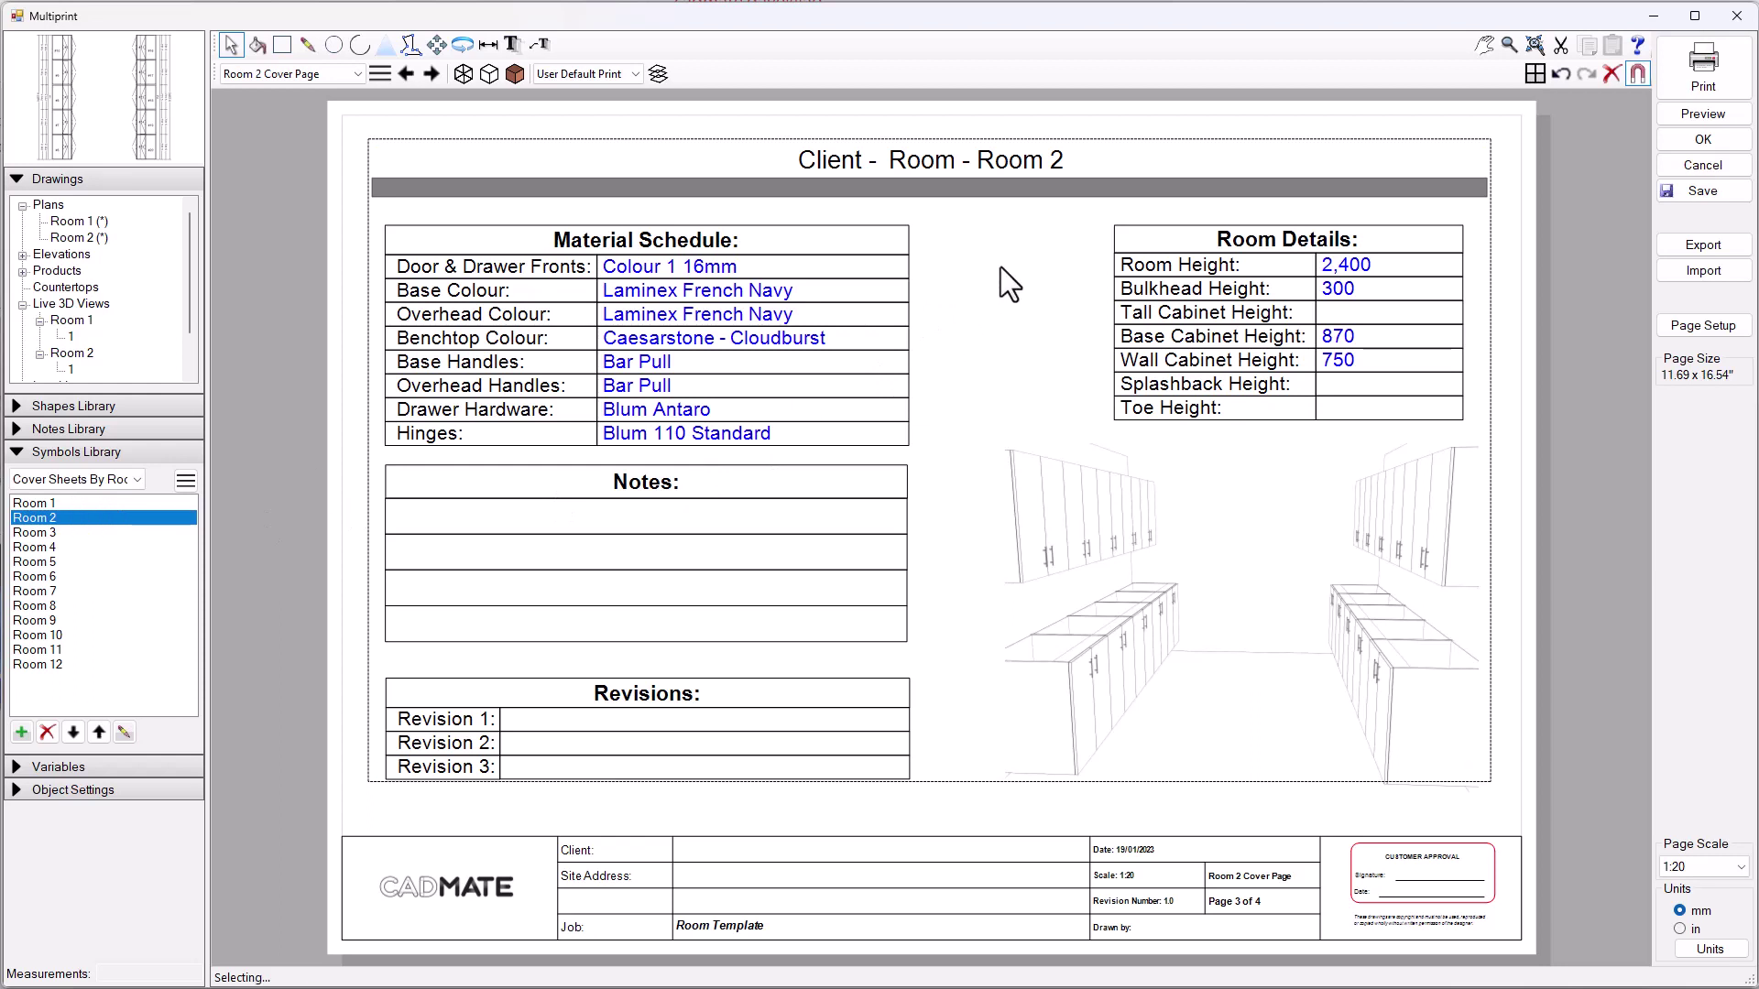
{"action": "left_click", "coordinate": [956, 167]}
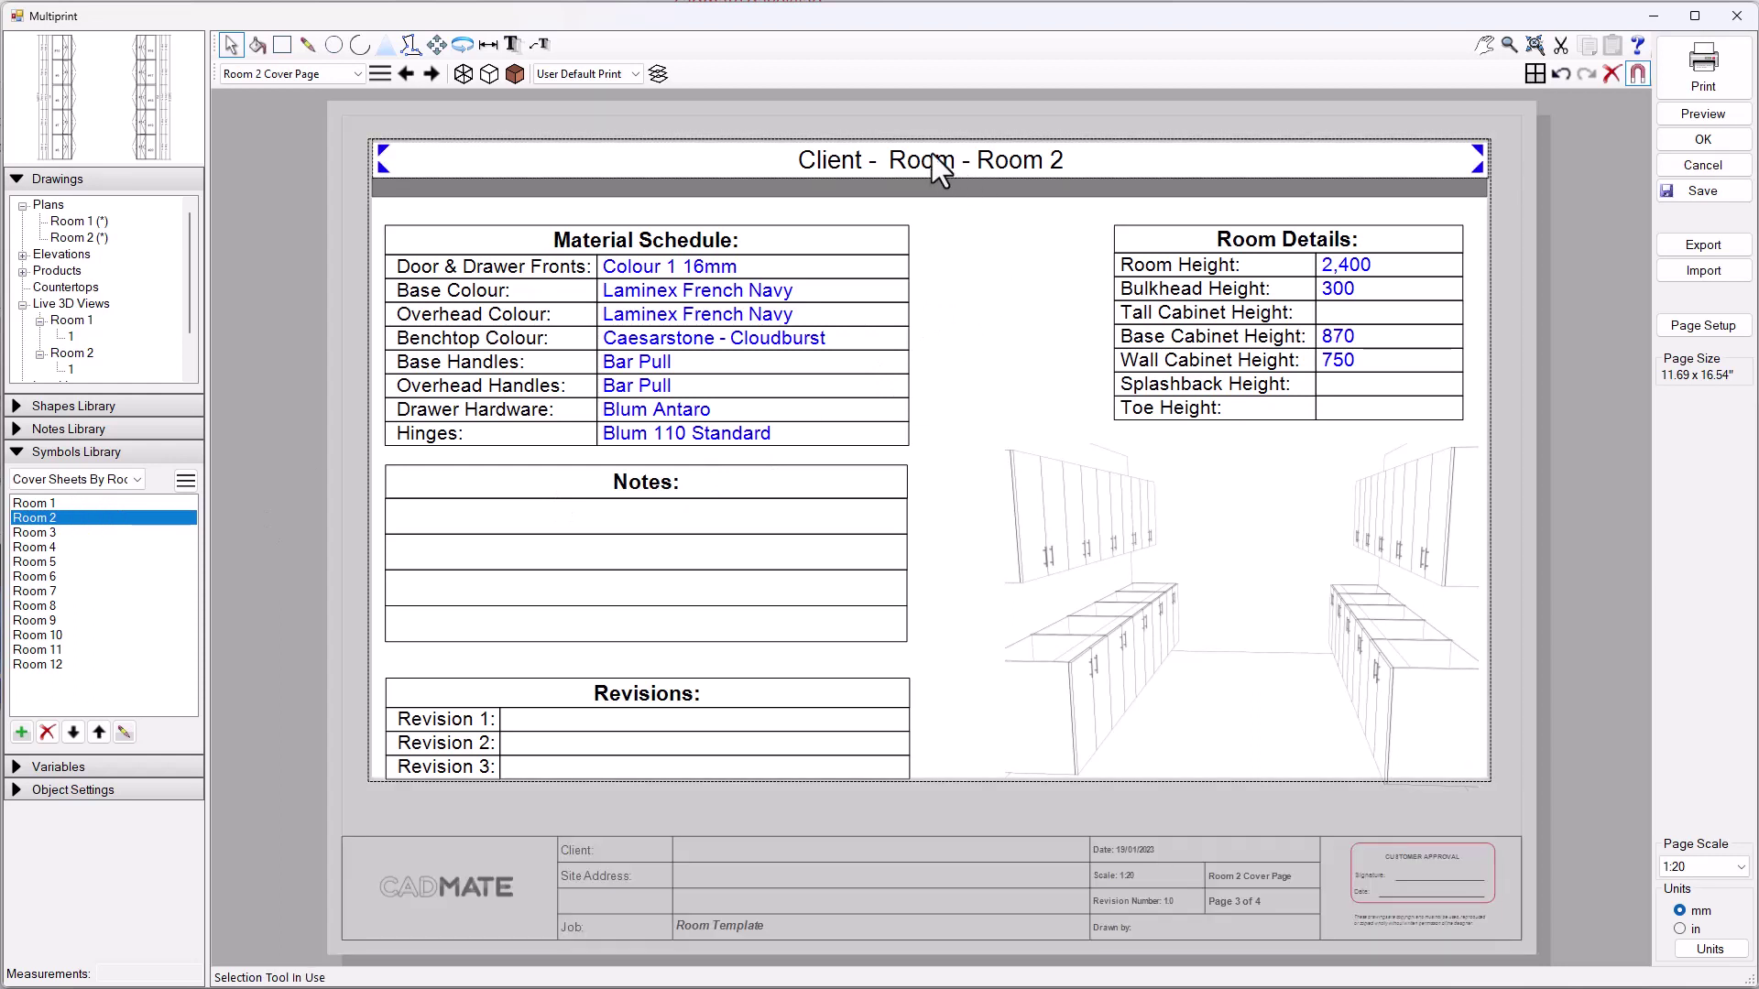
{"action": "double_click", "coordinate": [943, 159]}
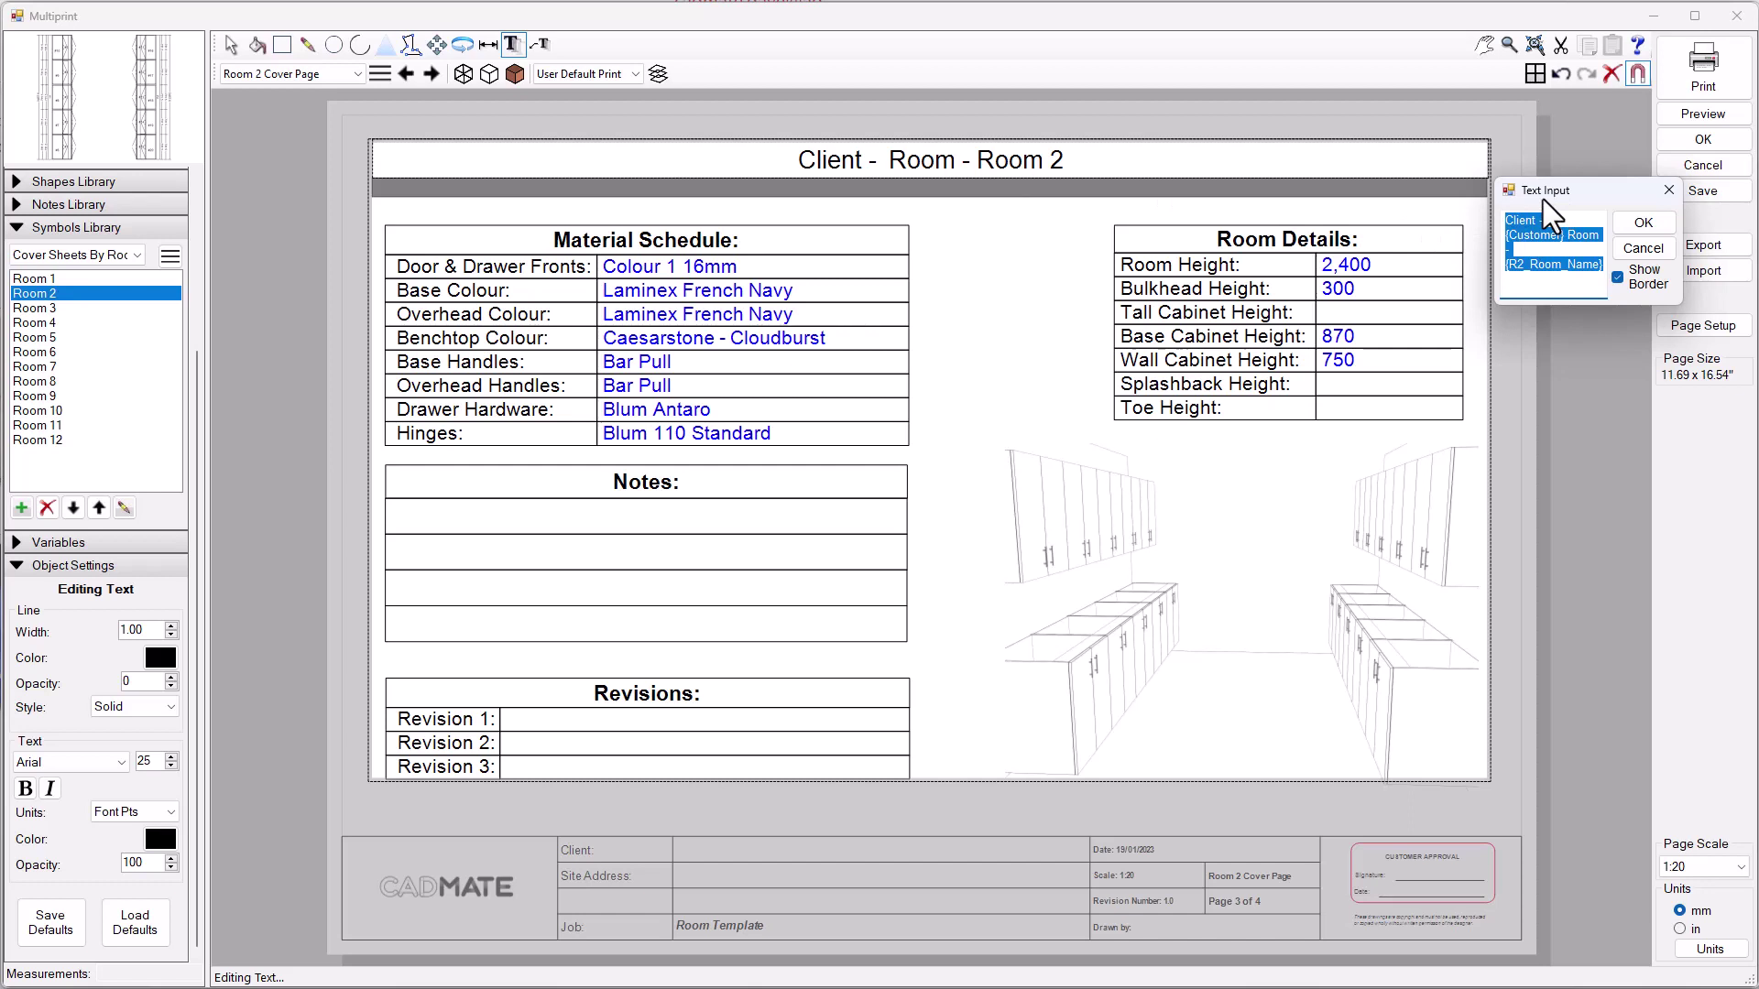
{"action": "left_click_drag", "start_coordinate": [1558, 190], "coordinate": [850, 324]}
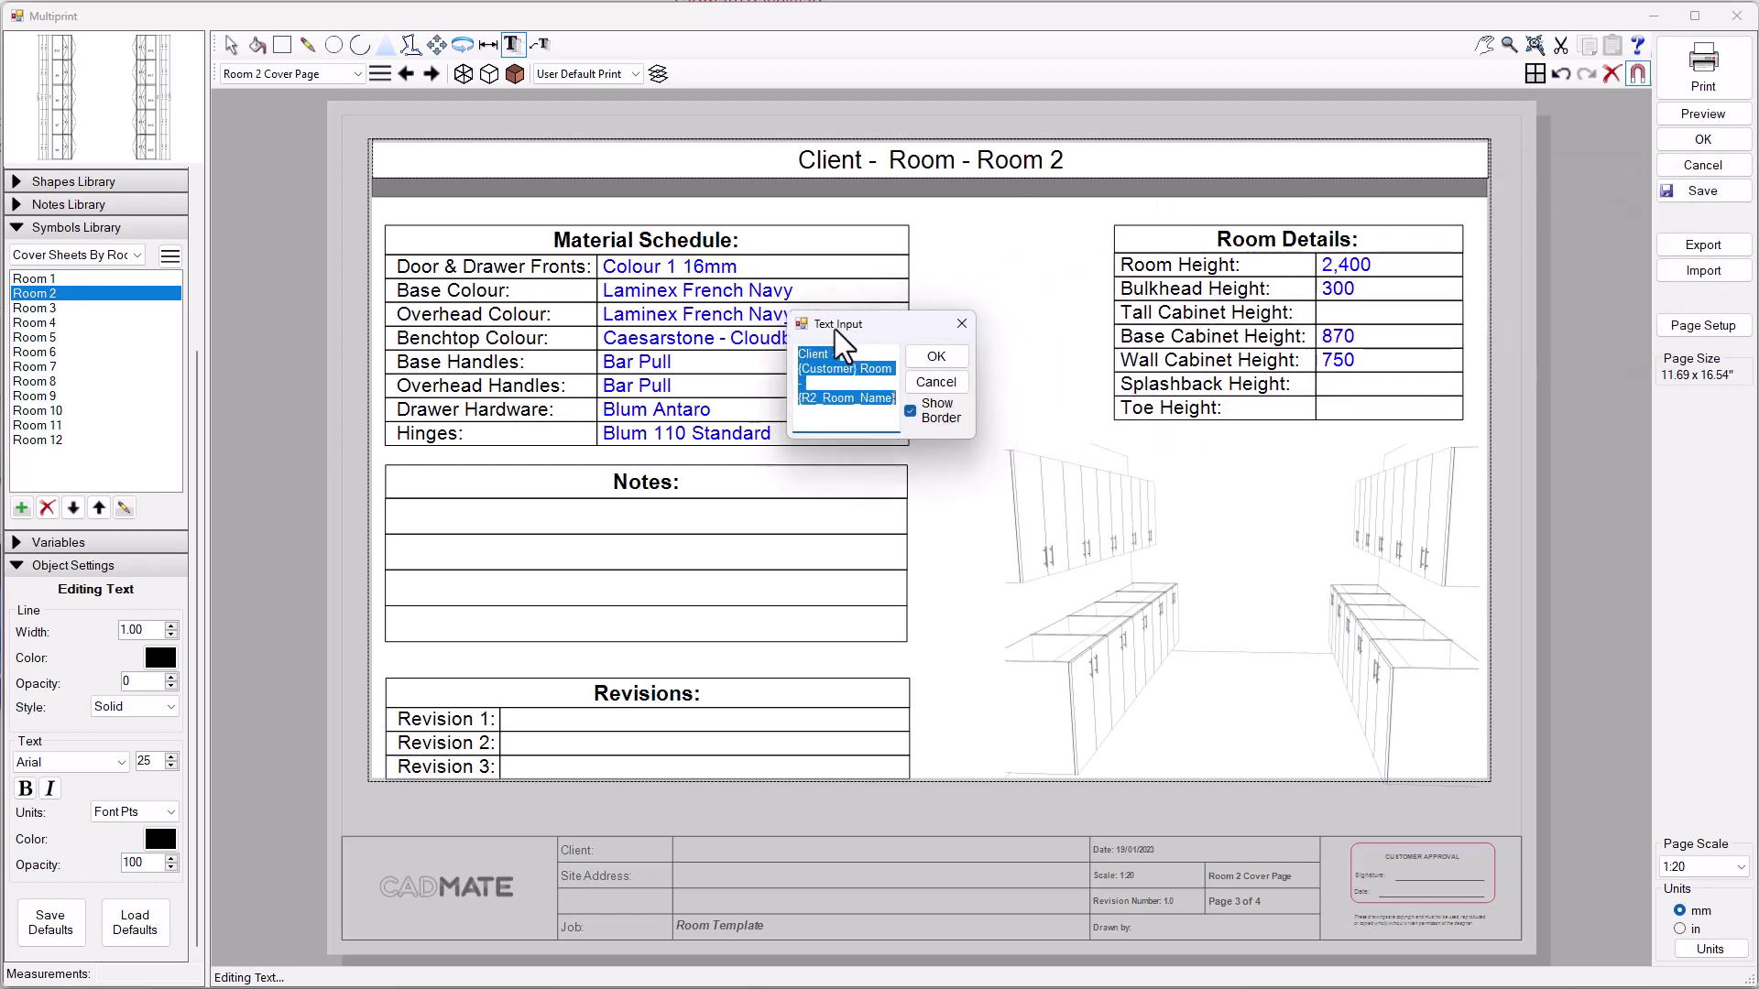
{"action": "left_click", "coordinate": [936, 382]}
Fill the first Notes line with placeholder text 'dfgbknxfkdnbklnxfkdnbknzdxfklbnlkfgdb'.
{"action": "left_click", "coordinate": [231, 44]}
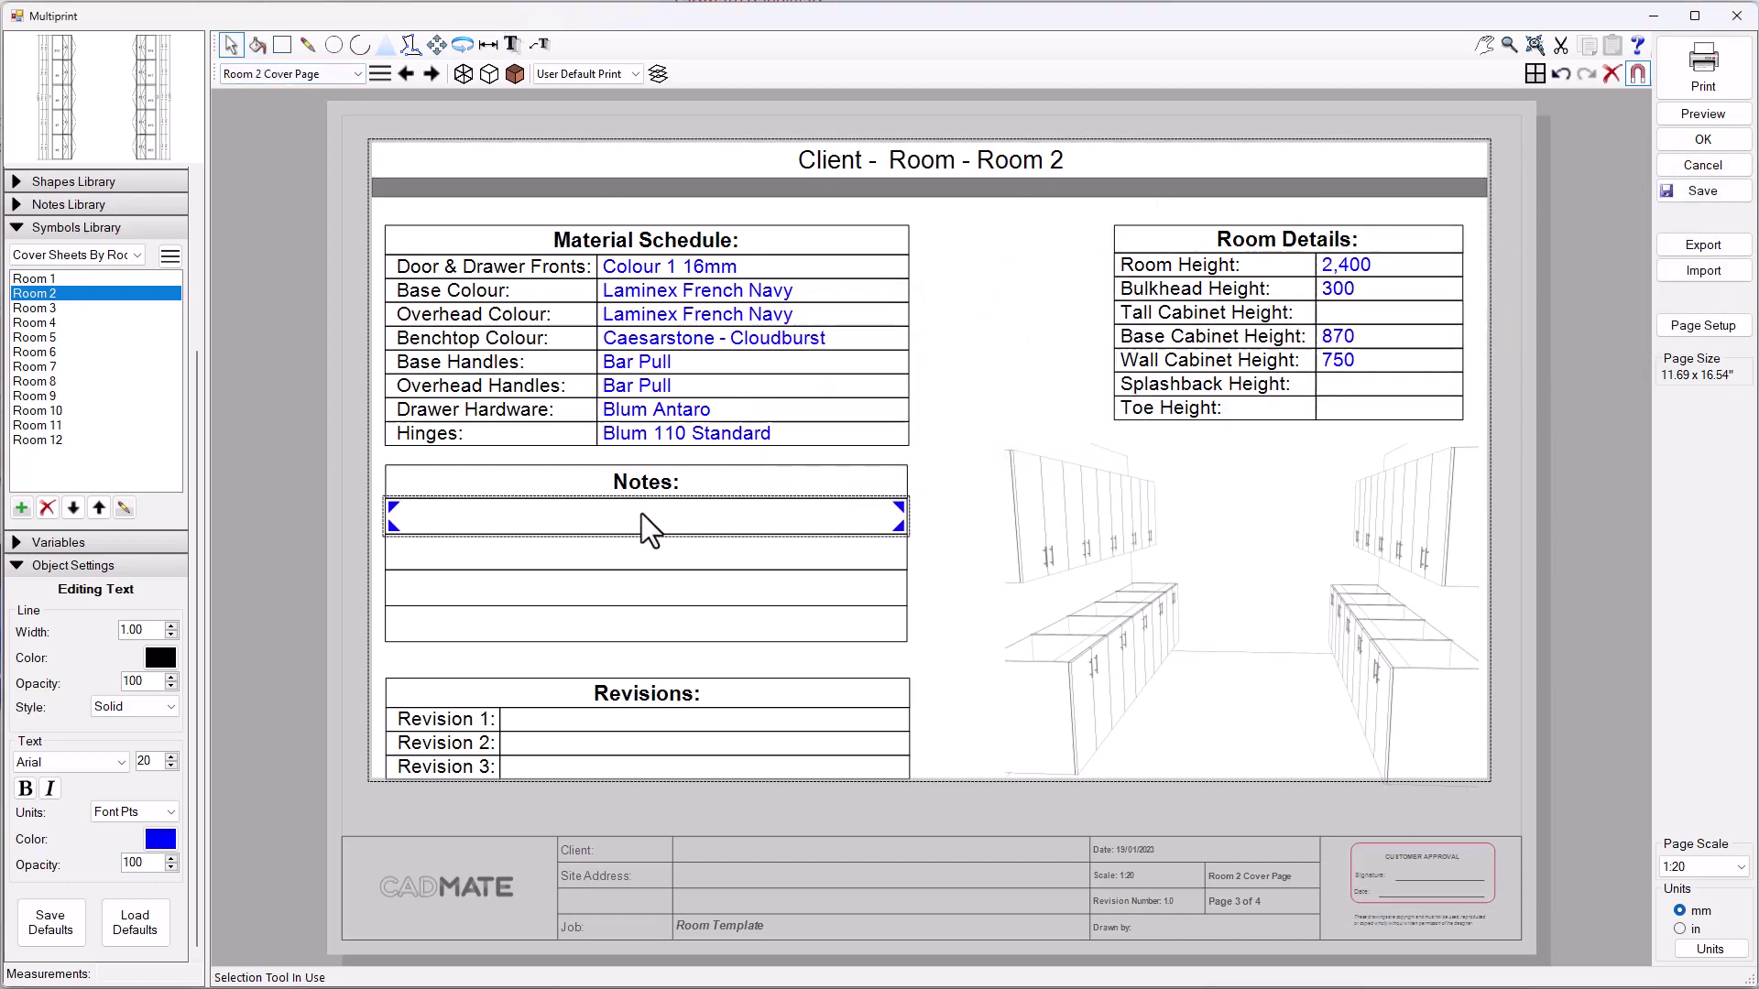
{"action": "double_click", "coordinate": [650, 529]}
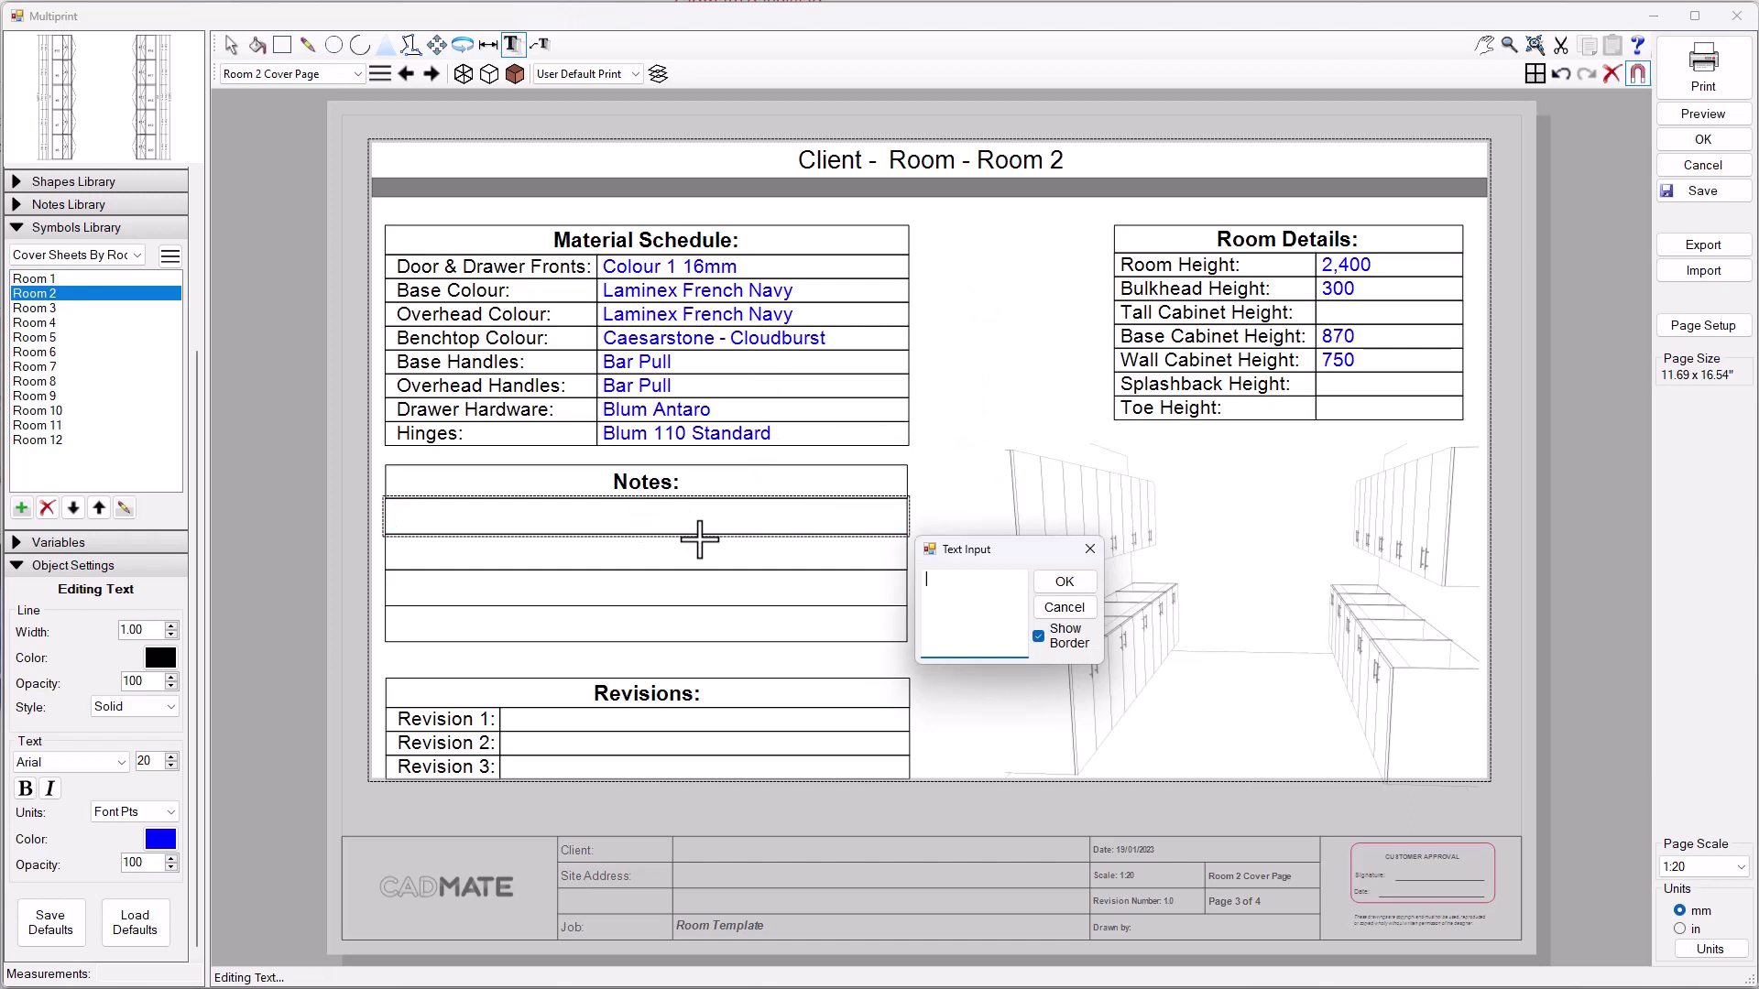
{"action": "type", "text": "dfgbknxfkdnbklnxfkdnbknzdxfklbnlkfgdb"}
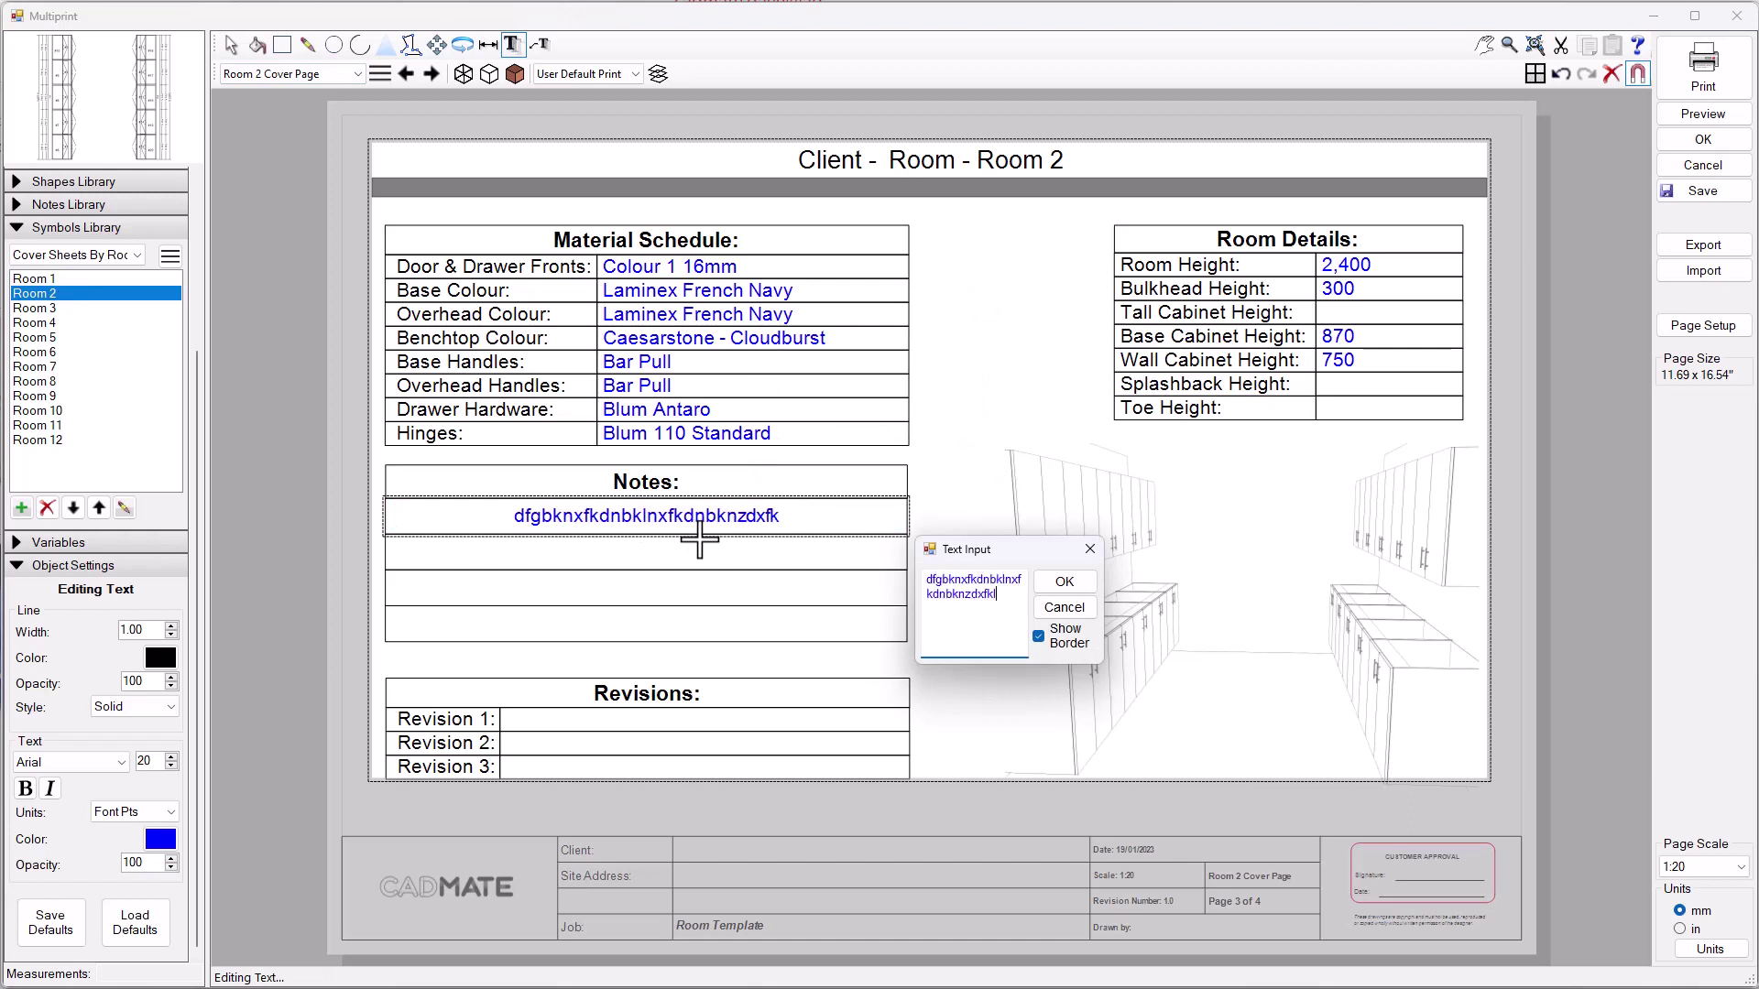
{"action": "left_click", "coordinate": [1065, 581]}
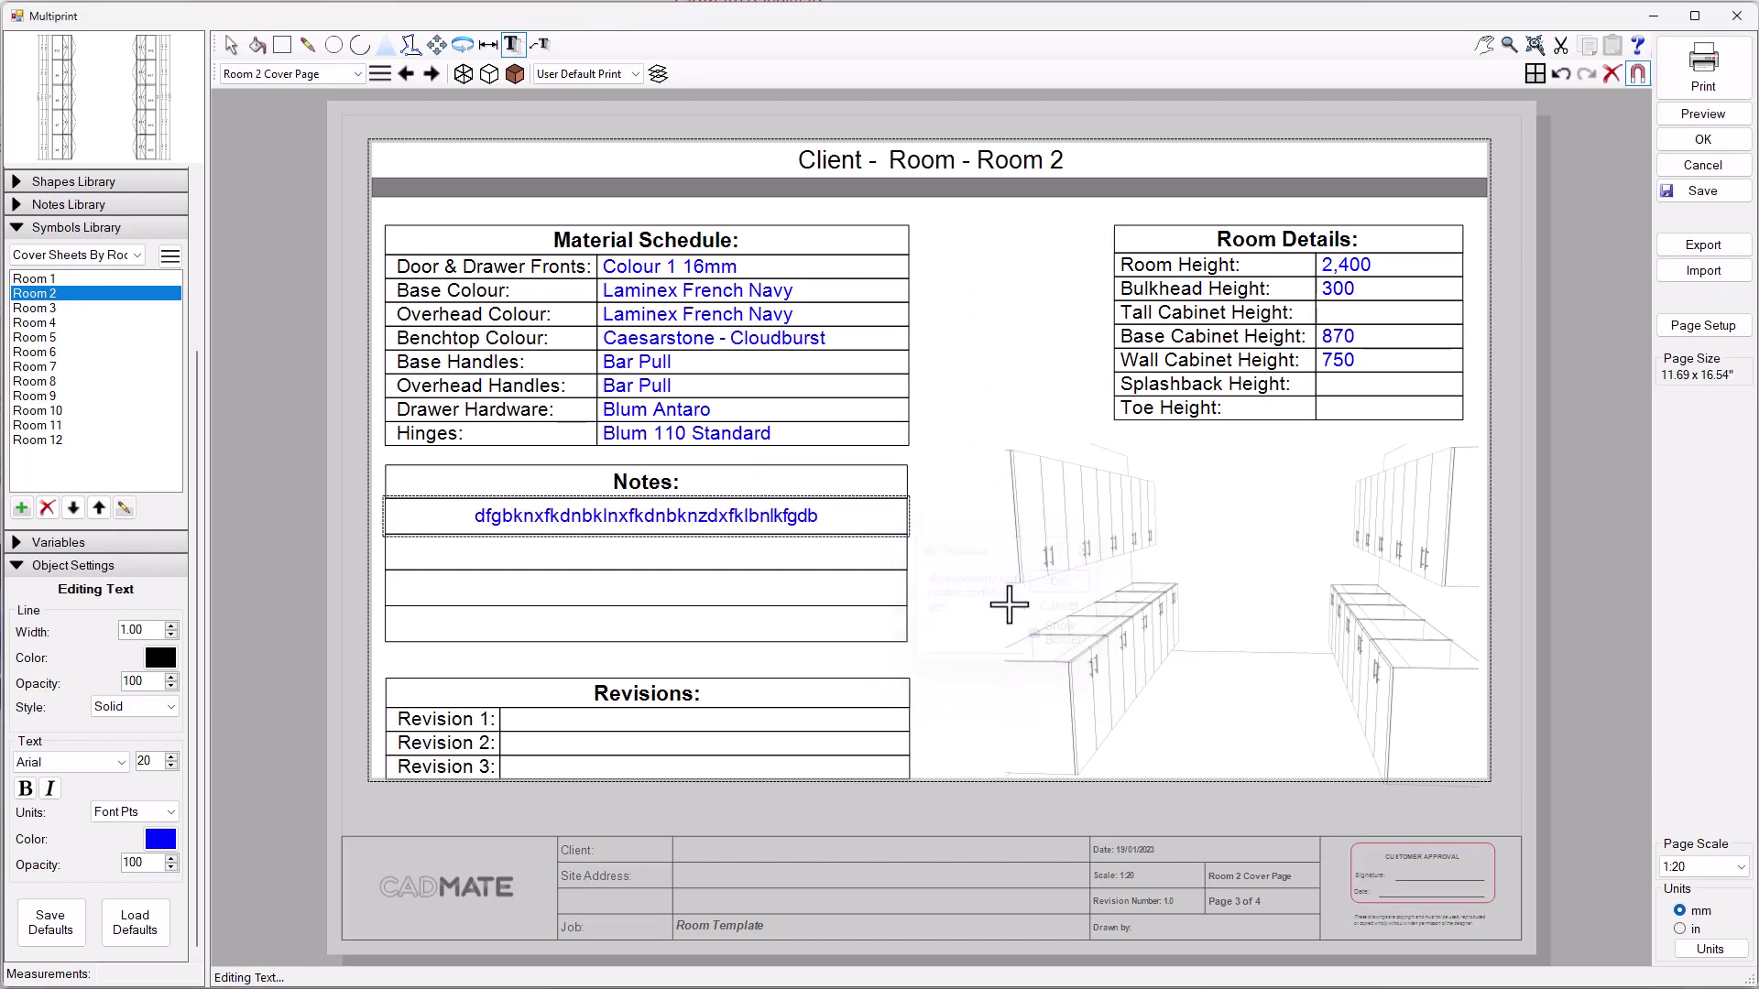
Enter 'fgnxfgnxgfn' as the Revision 1 entry.
{"action": "left_click", "coordinate": [232, 45]}
{"action": "left_click", "coordinate": [566, 557]}
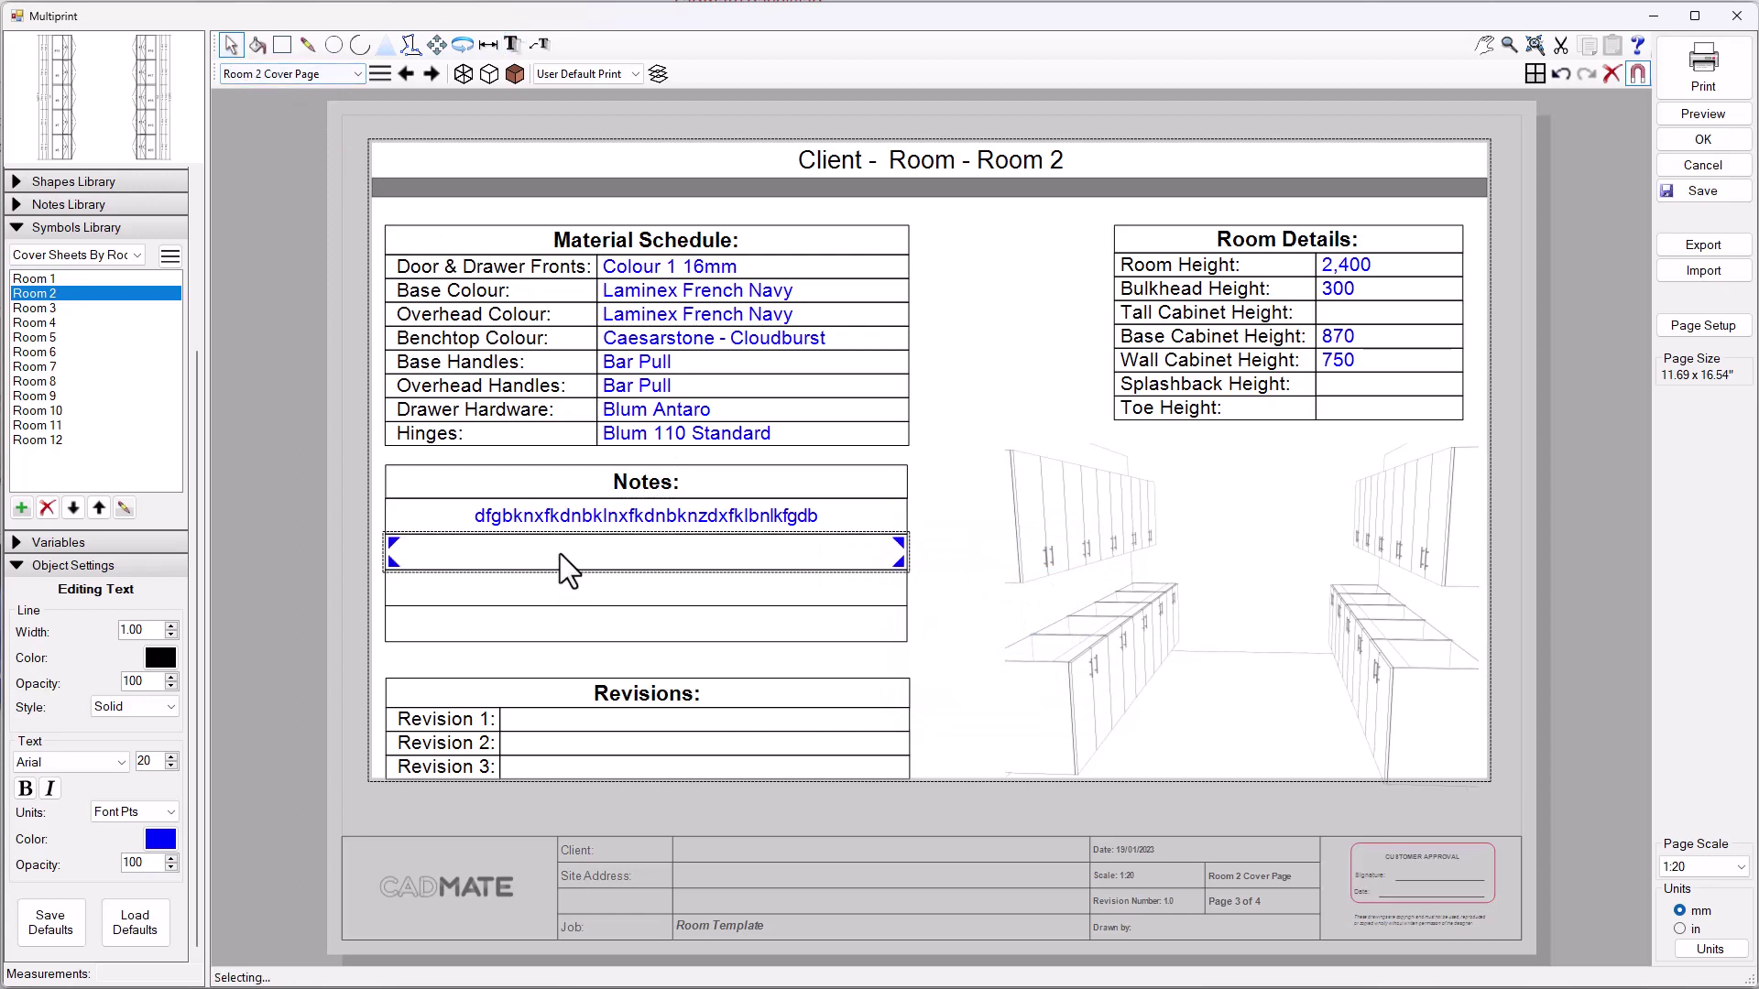
{"action": "double_click", "coordinate": [613, 720]}
{"action": "type", "text": "fgnxfgn"}
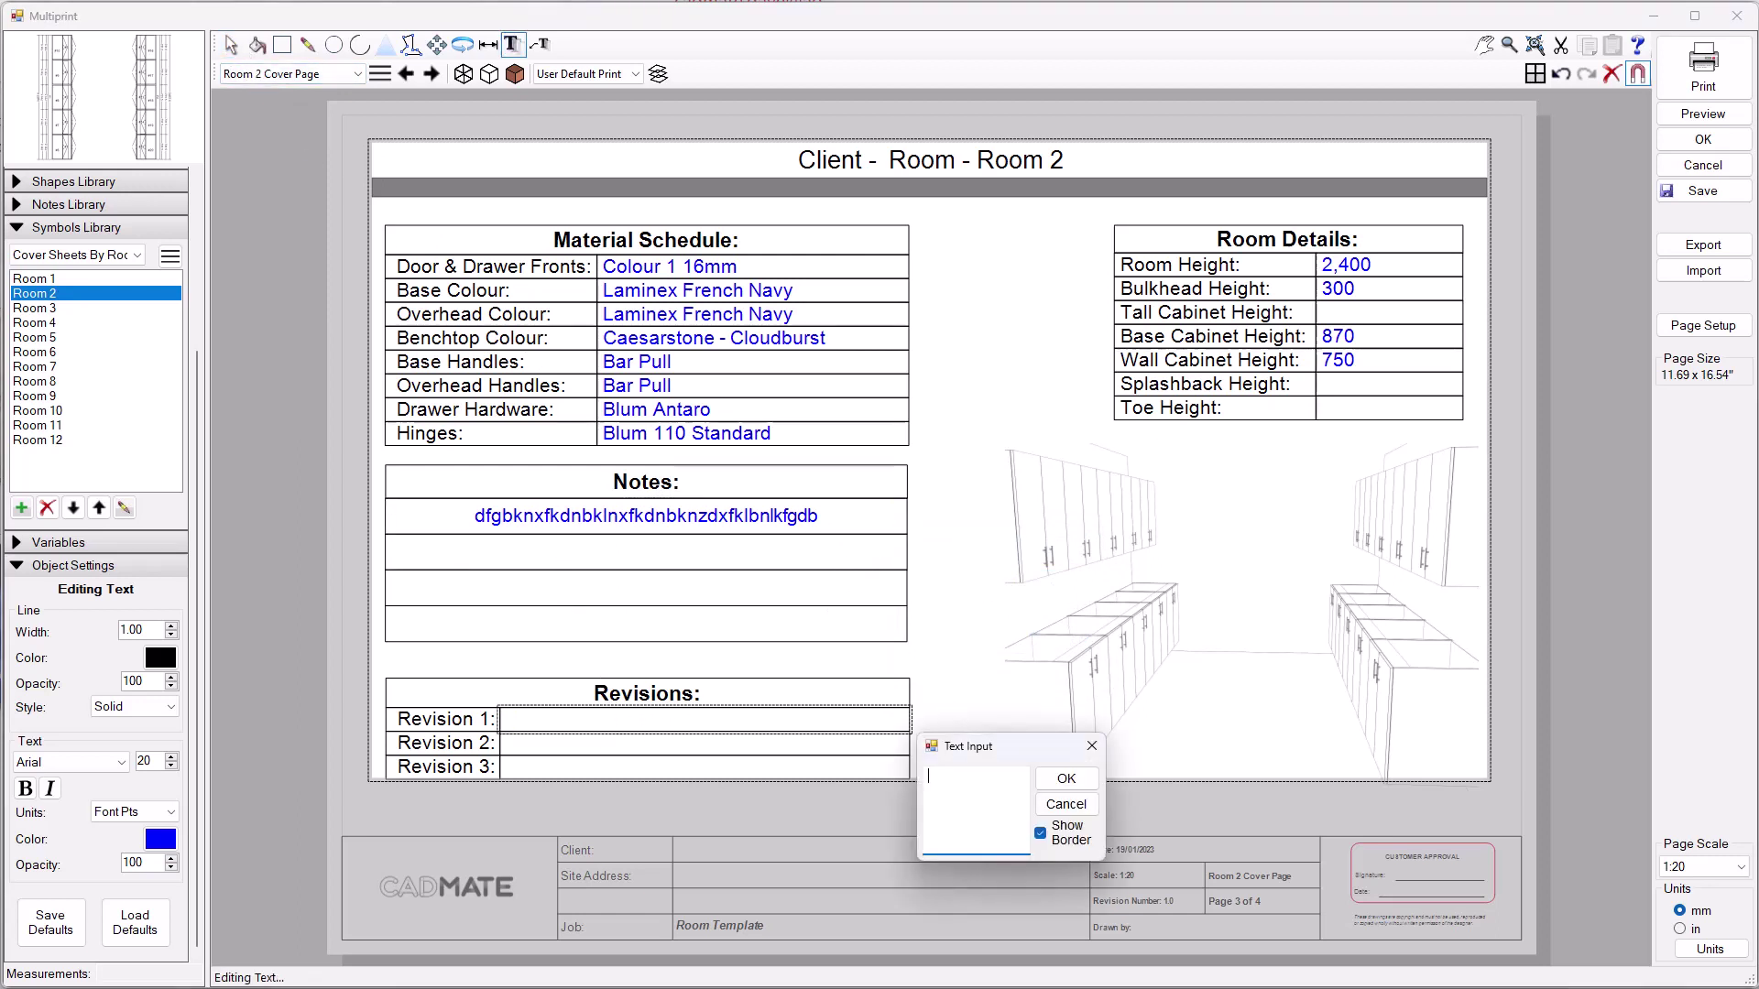
{"action": "type", "text": "xgfn"}
{"action": "left_click", "coordinate": [1066, 778]}
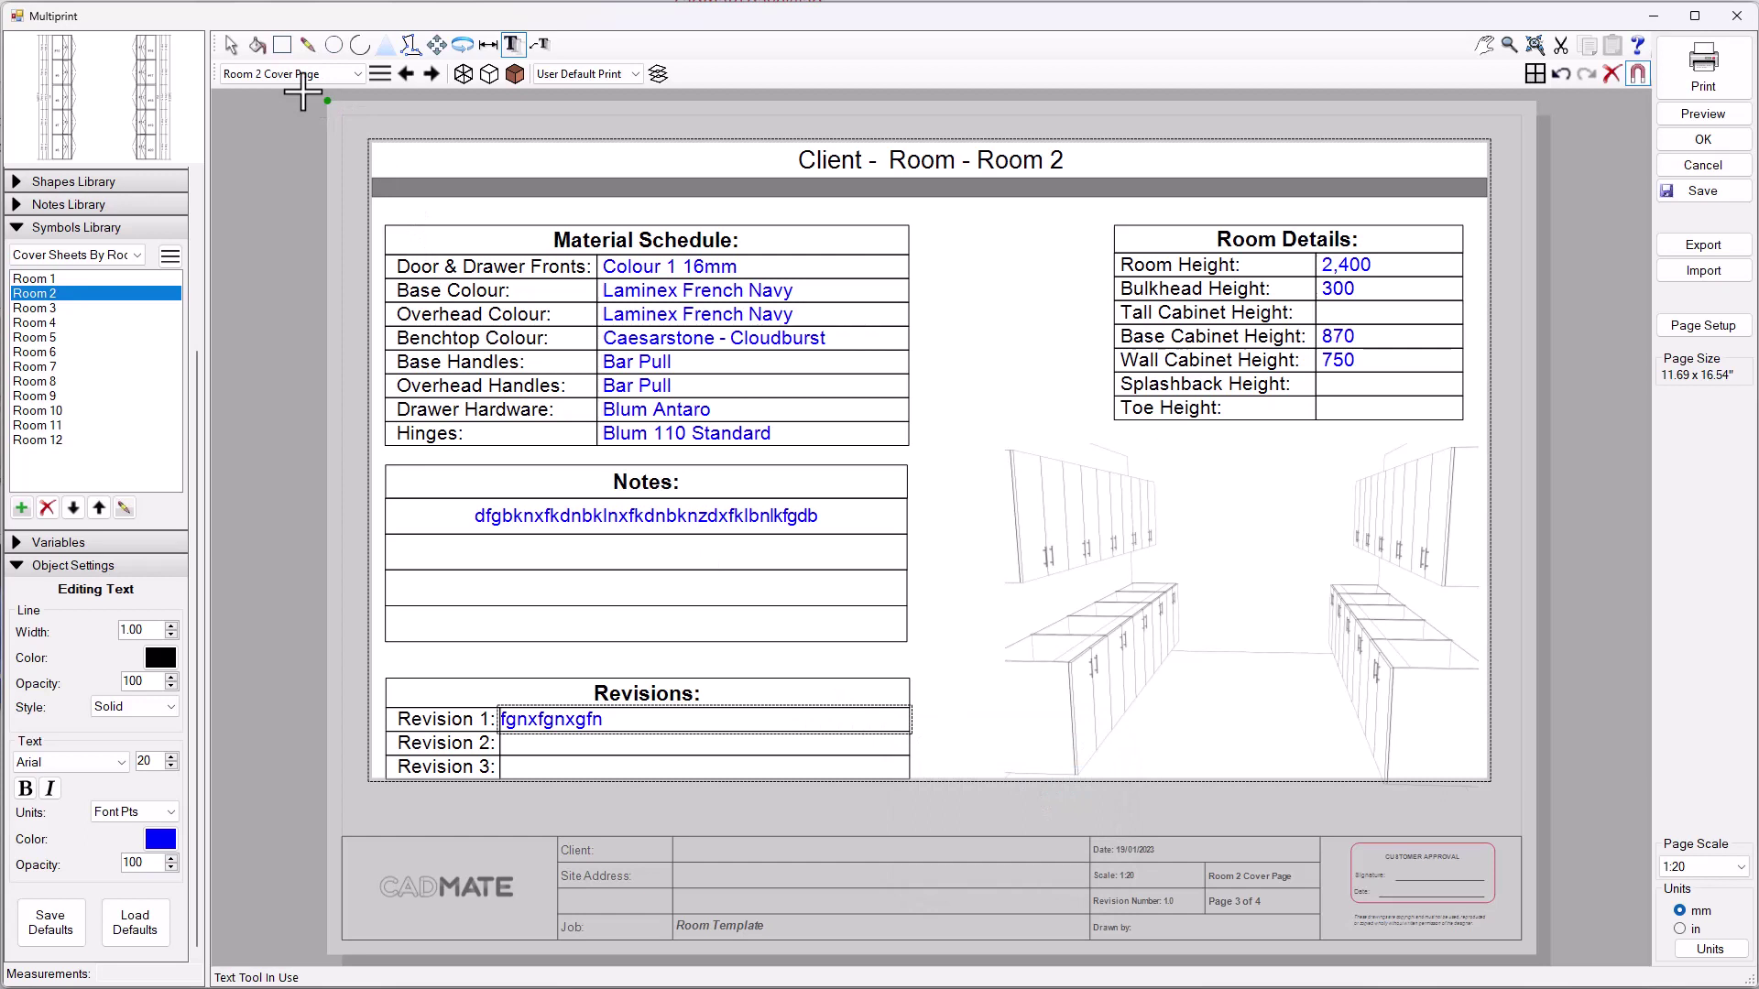
{"action": "left_click", "coordinate": [943, 382]}
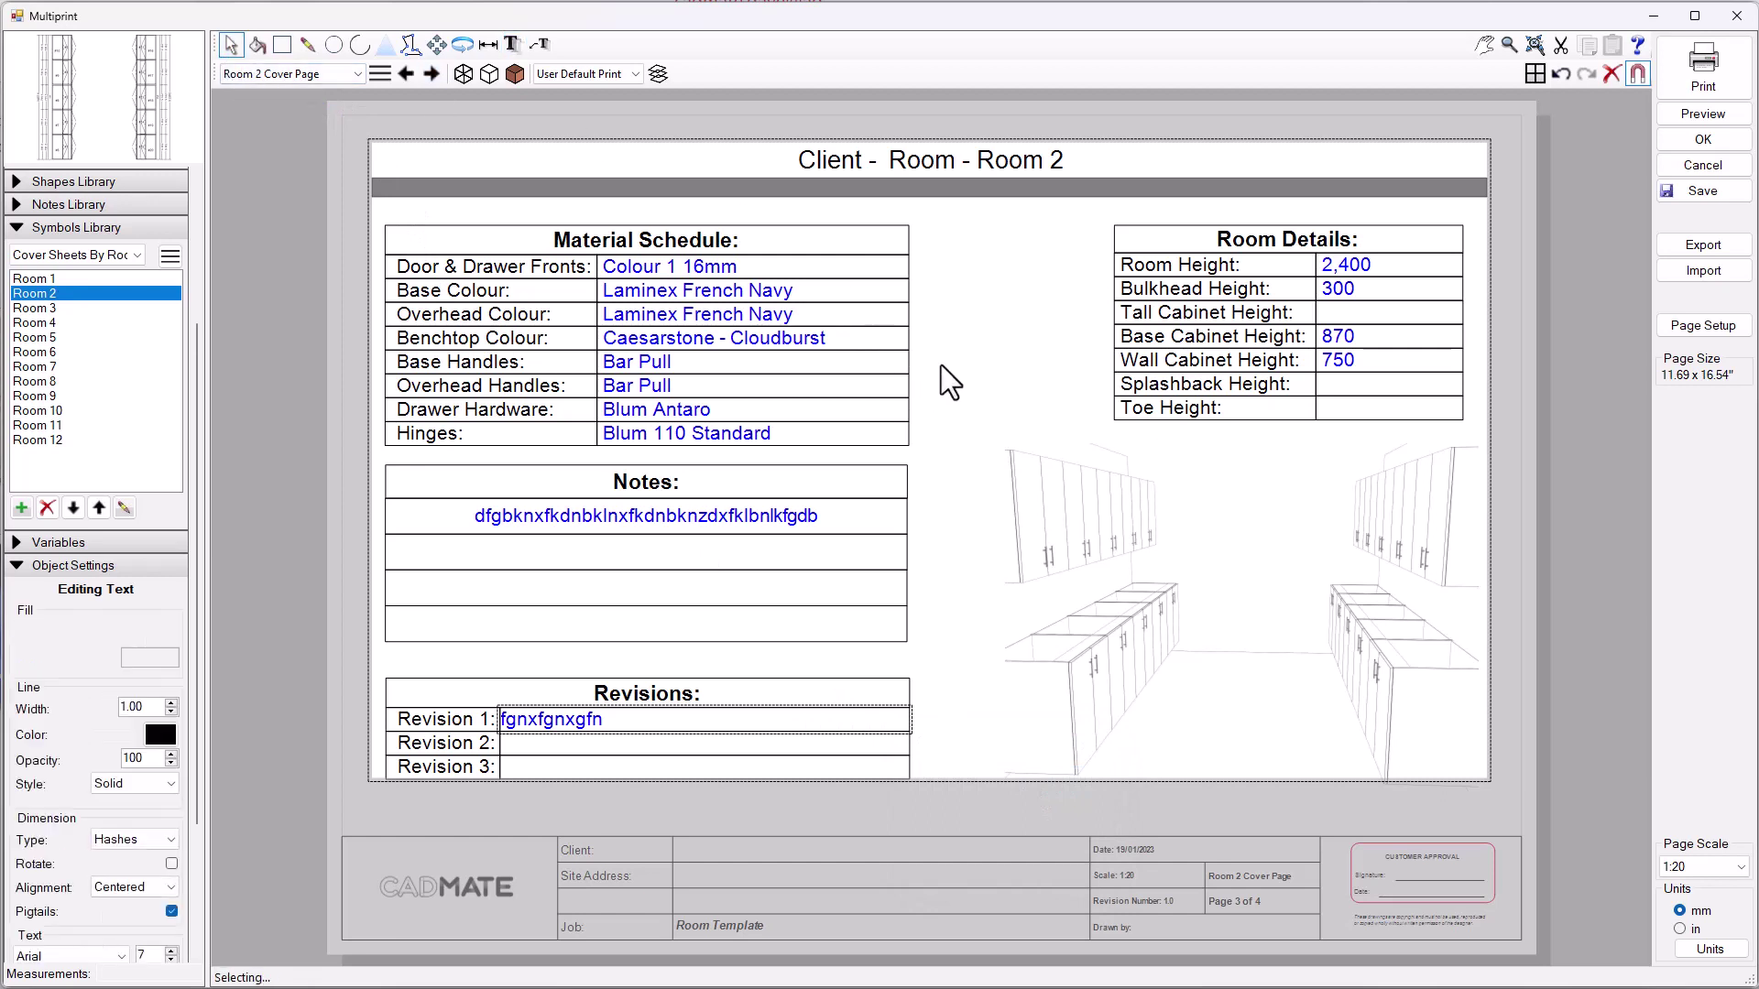
{"action": "left_click", "coordinate": [1347, 320]}
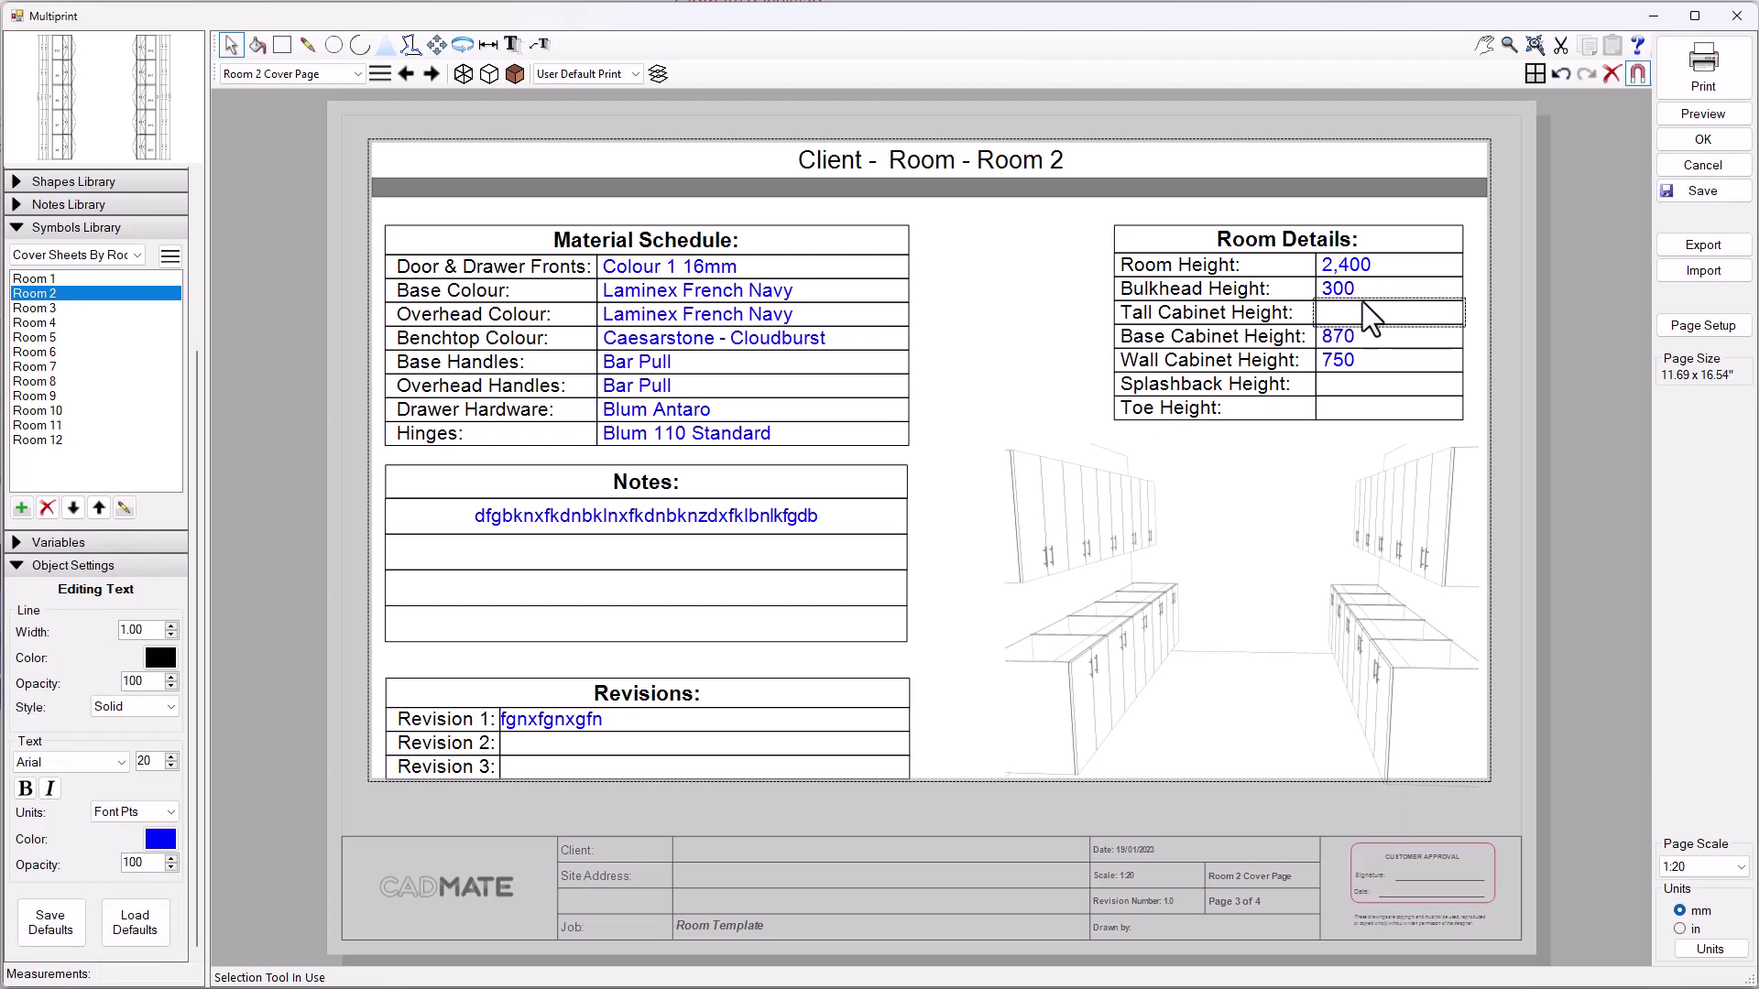
Enter 2100 as the Tall Cabinet Height in the Room Details table.
{"action": "left_click", "coordinate": [1349, 315]}
{"action": "left_click", "coordinate": [1348, 313]}
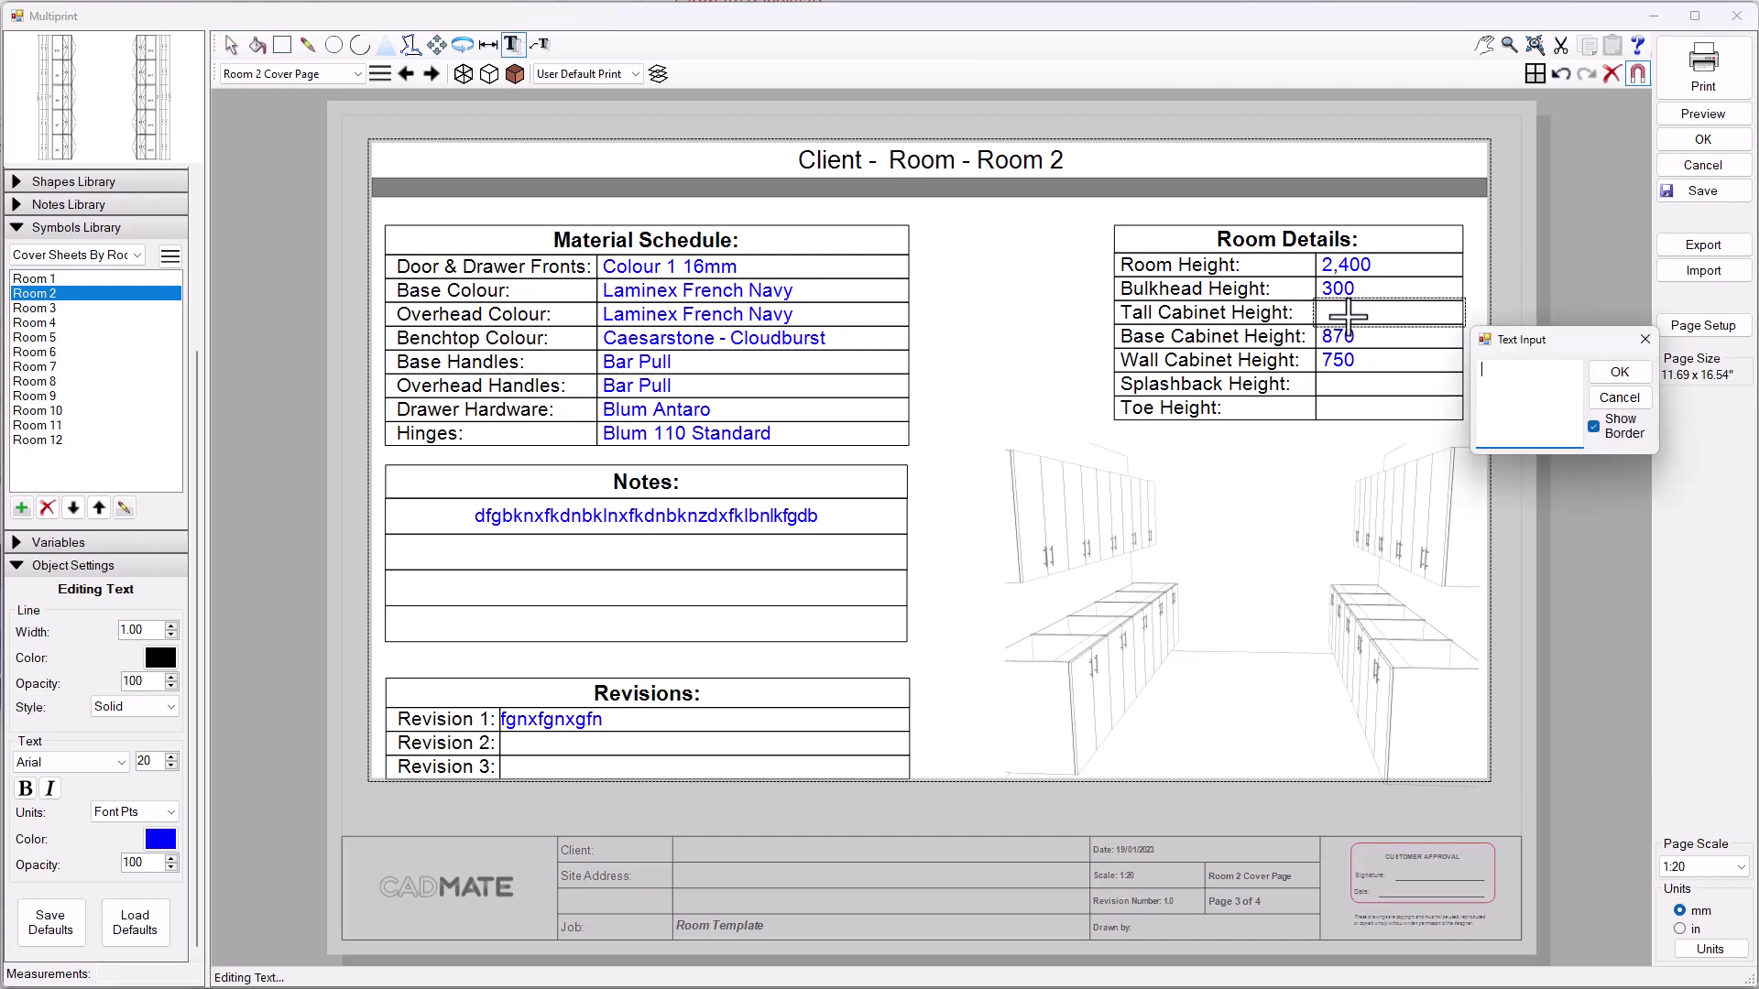
{"action": "type", "text": "2100"}
{"action": "key", "text": "Return"}
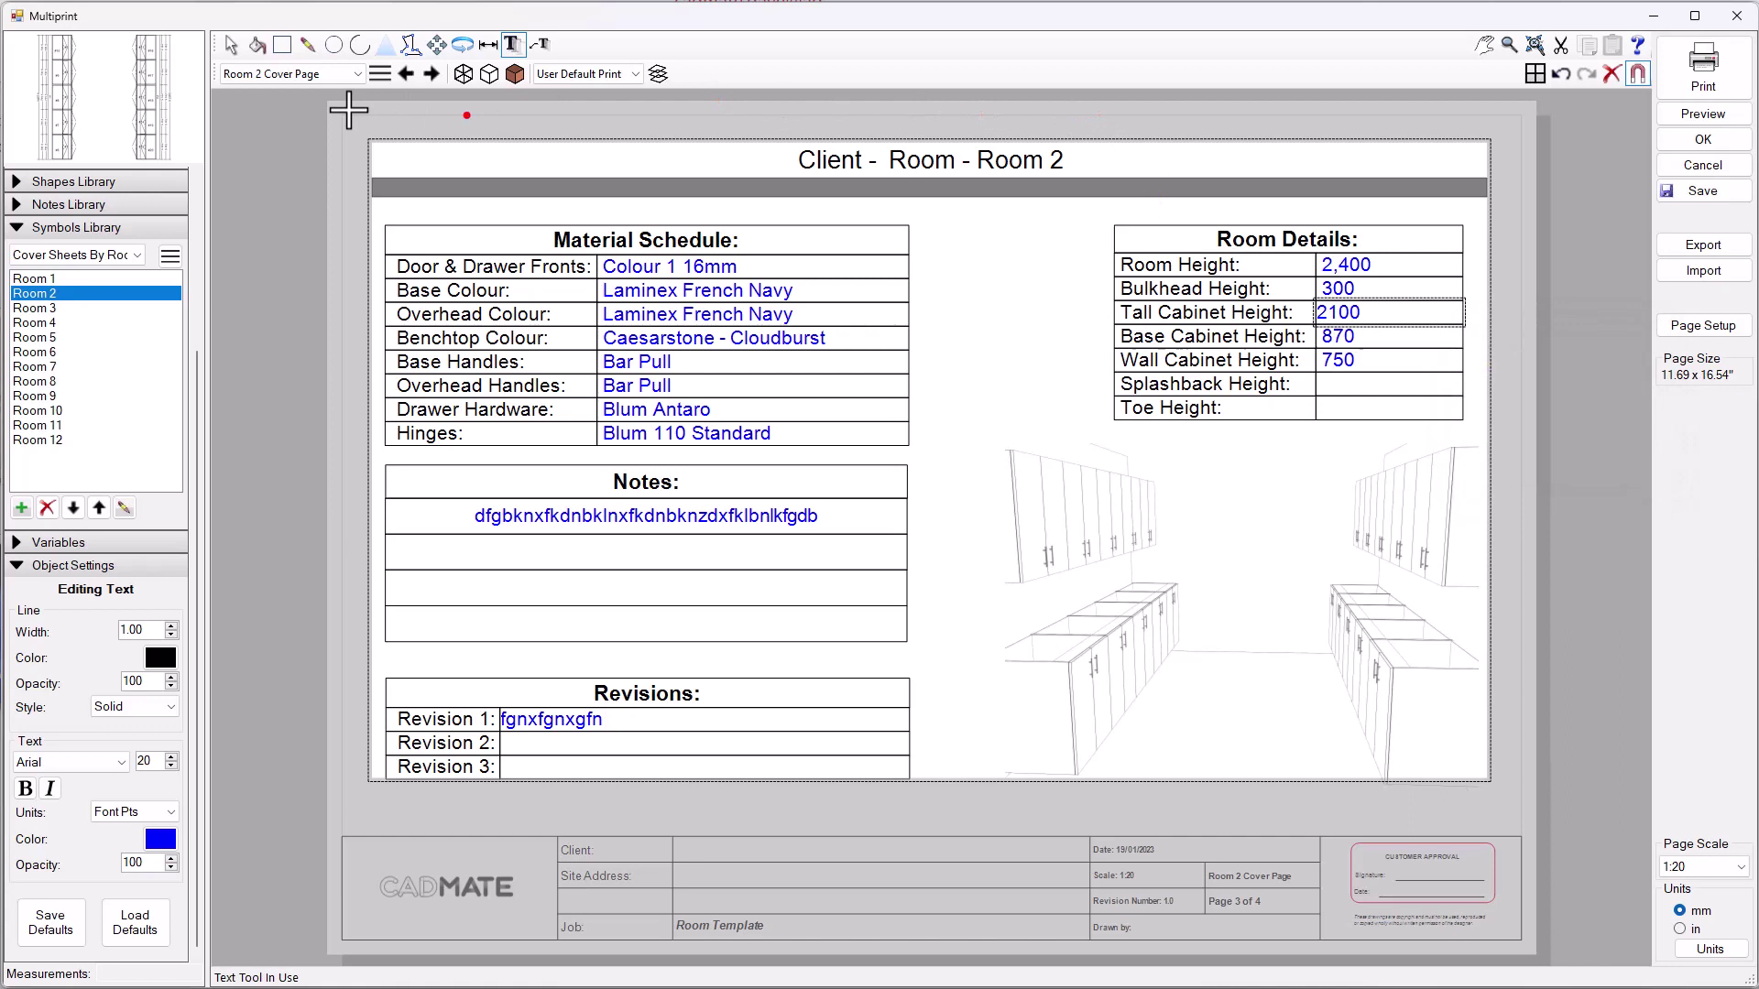
{"action": "left_click", "coordinate": [231, 46]}
{"action": "left_click", "coordinate": [1356, 386]}
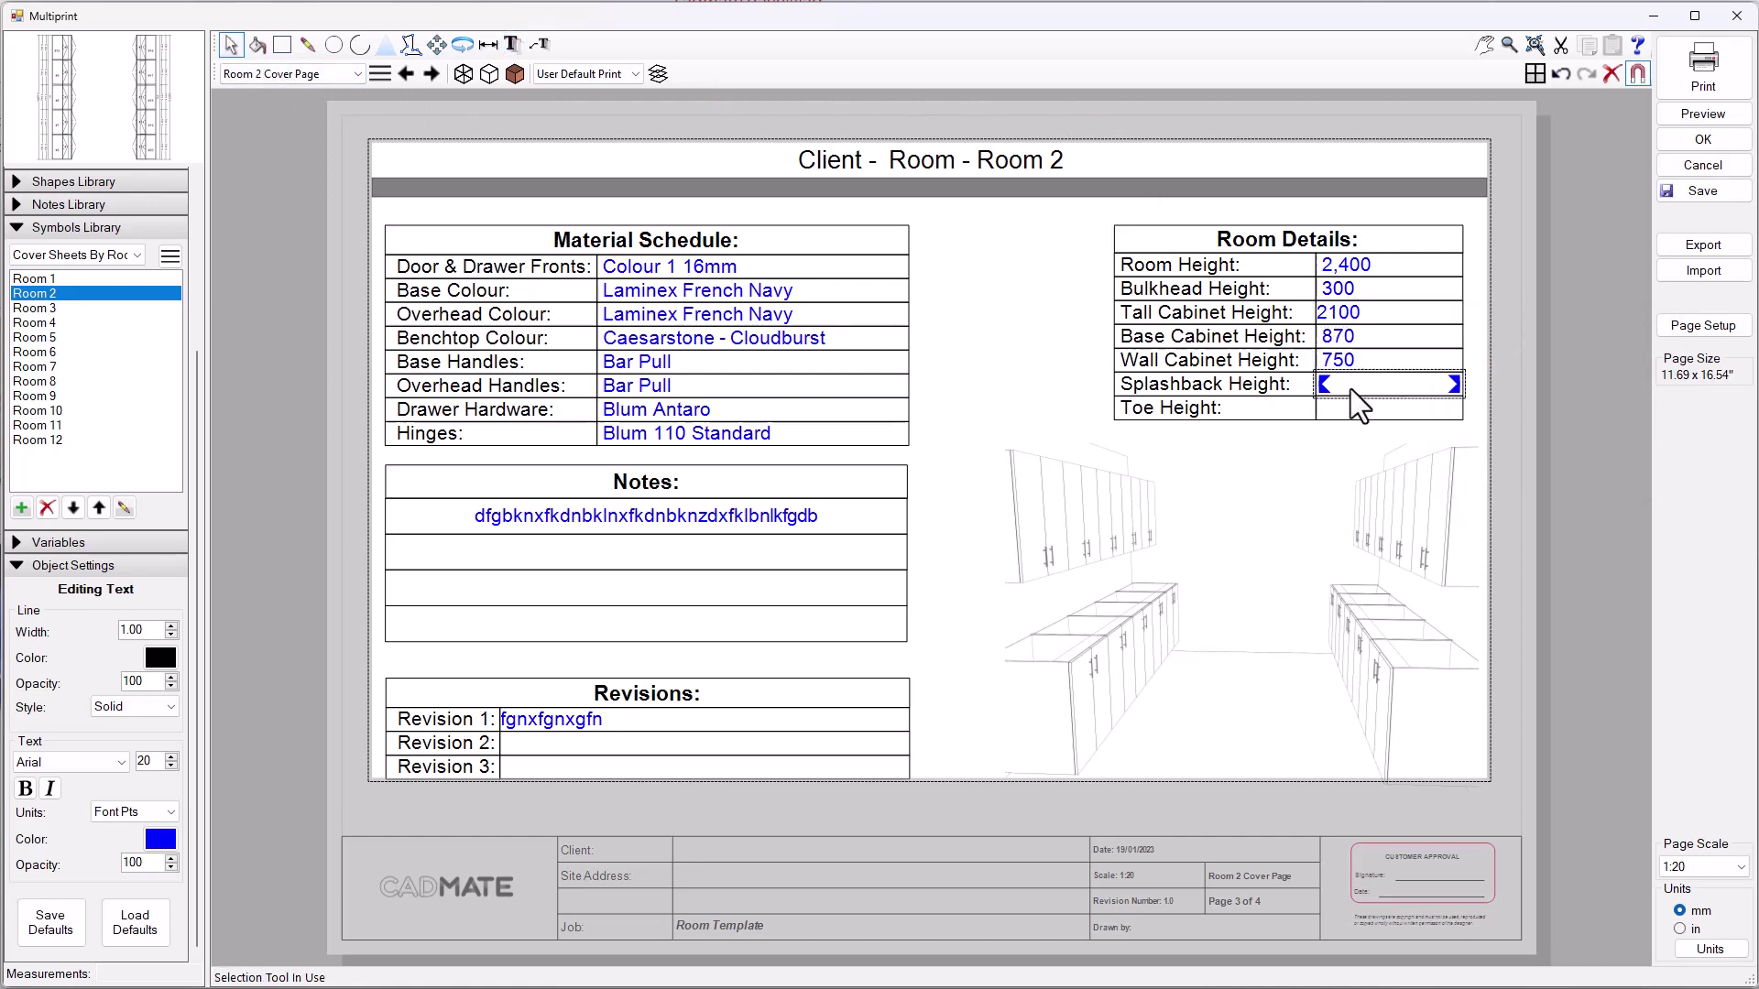
{"action": "left_click", "coordinate": [1346, 409]}
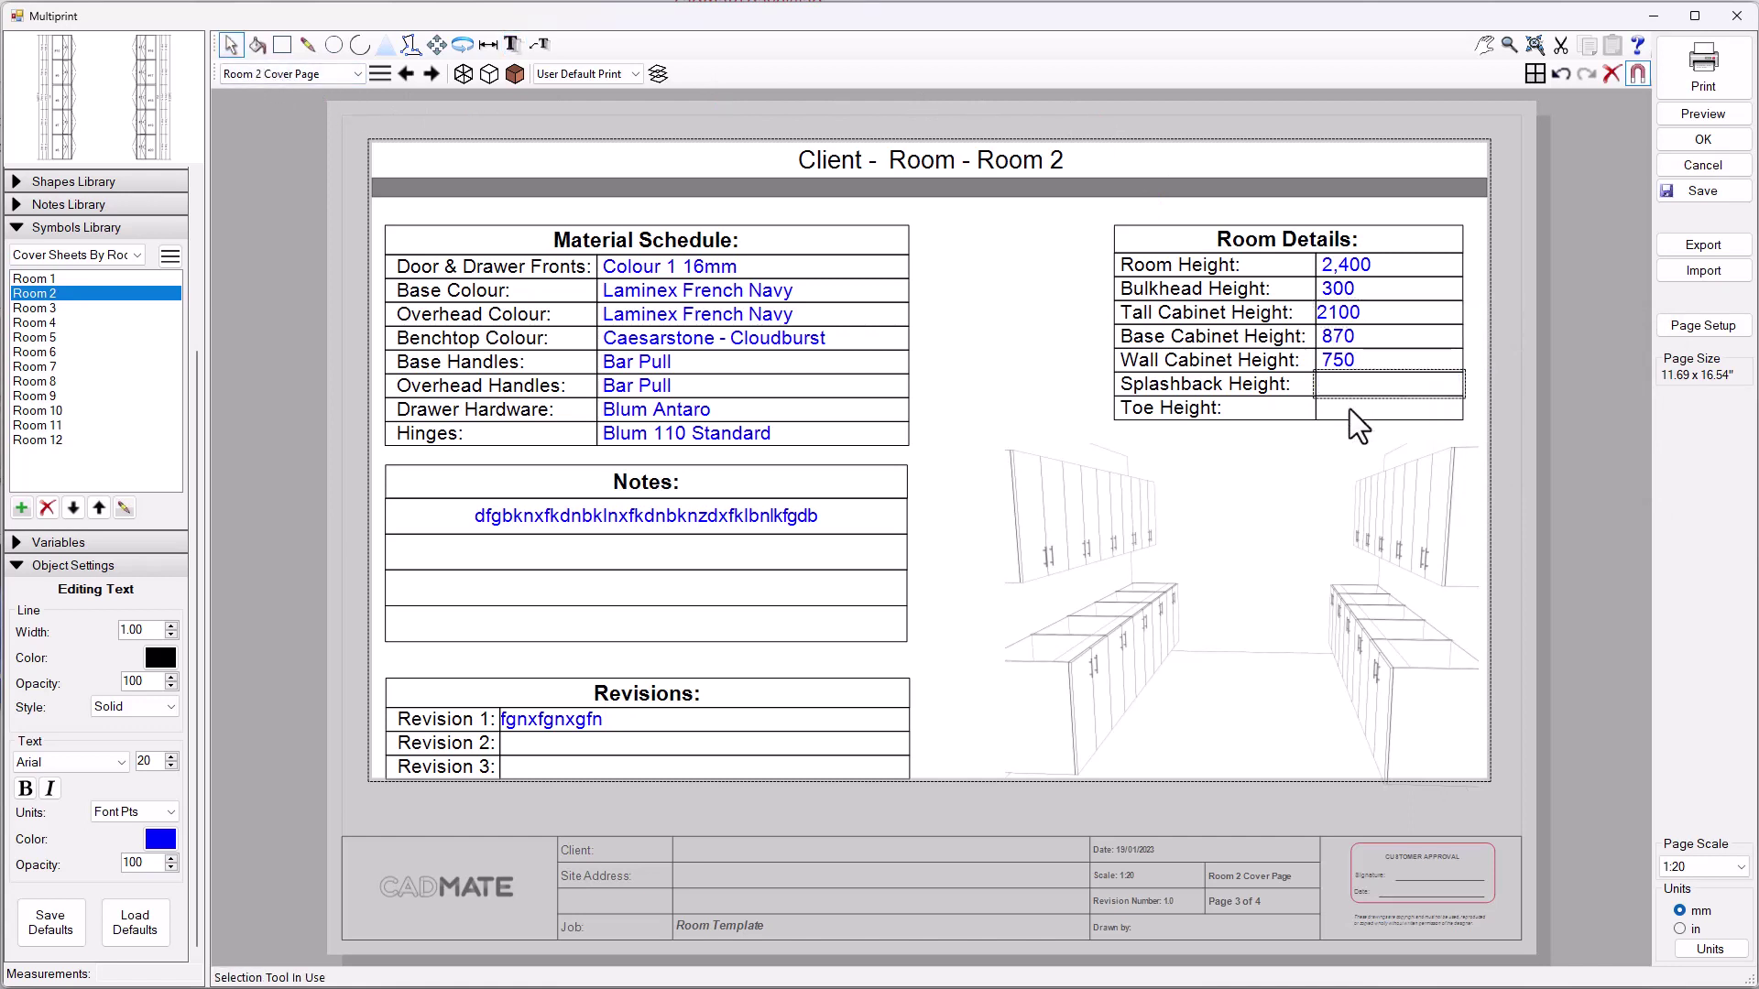
{"action": "left_click", "coordinate": [1070, 412]}
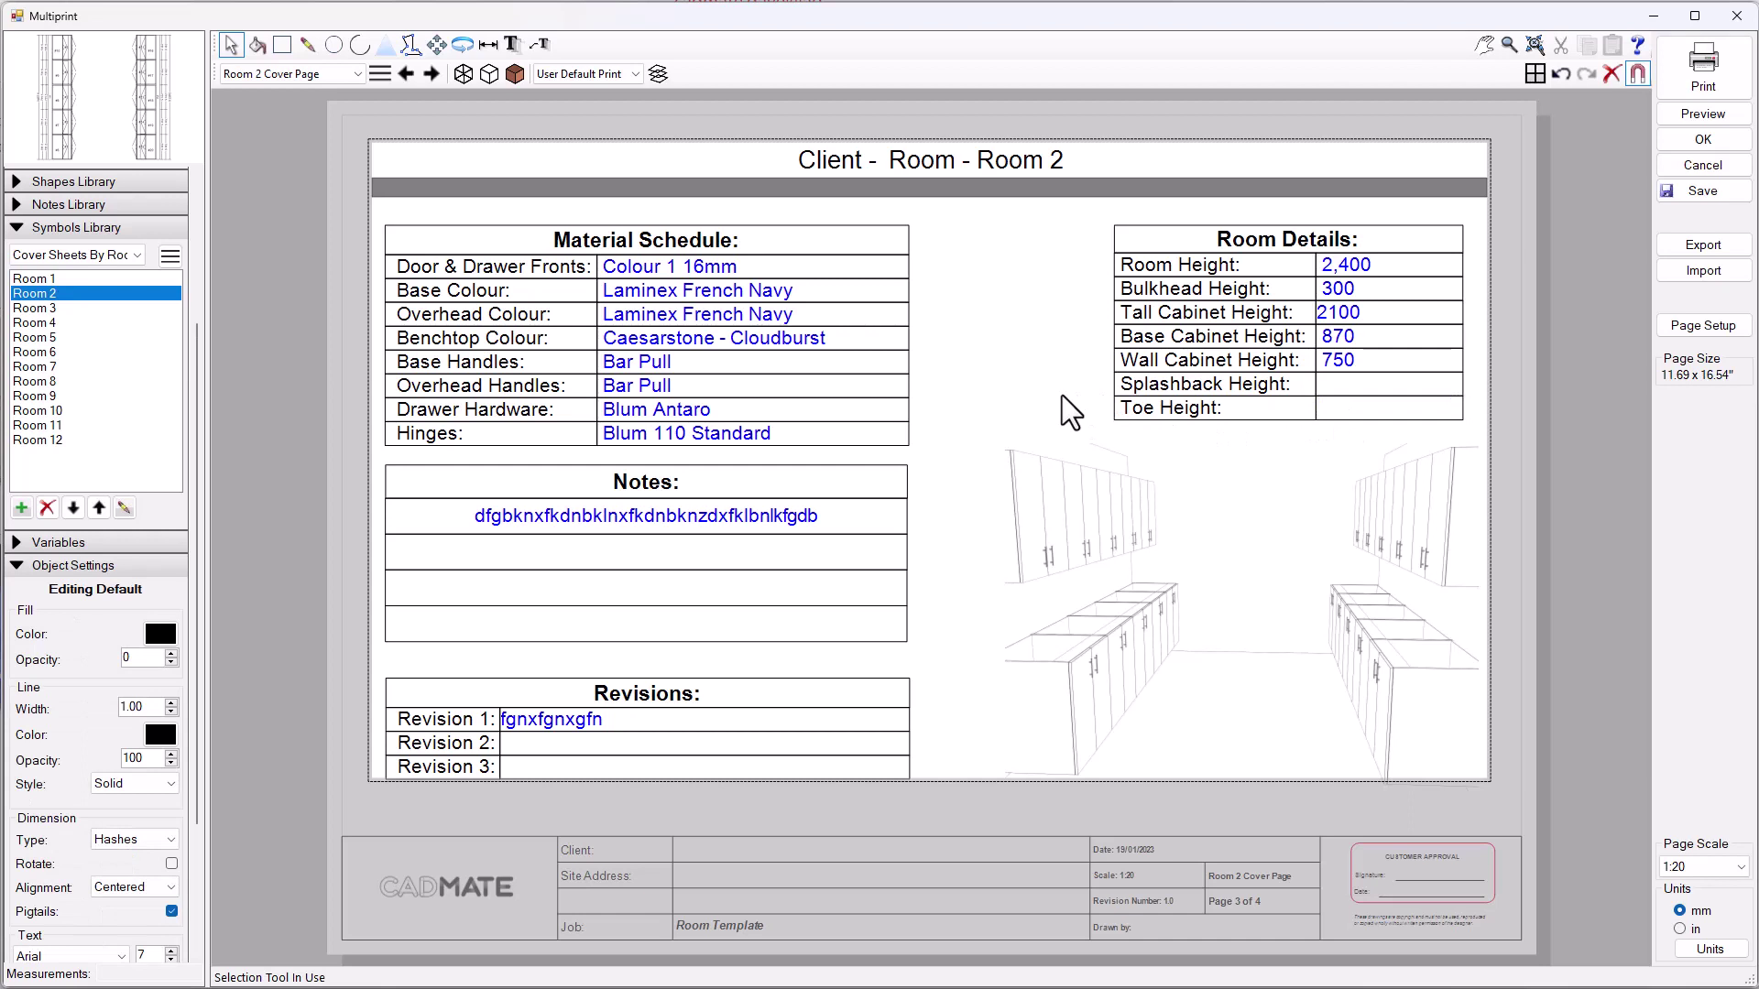